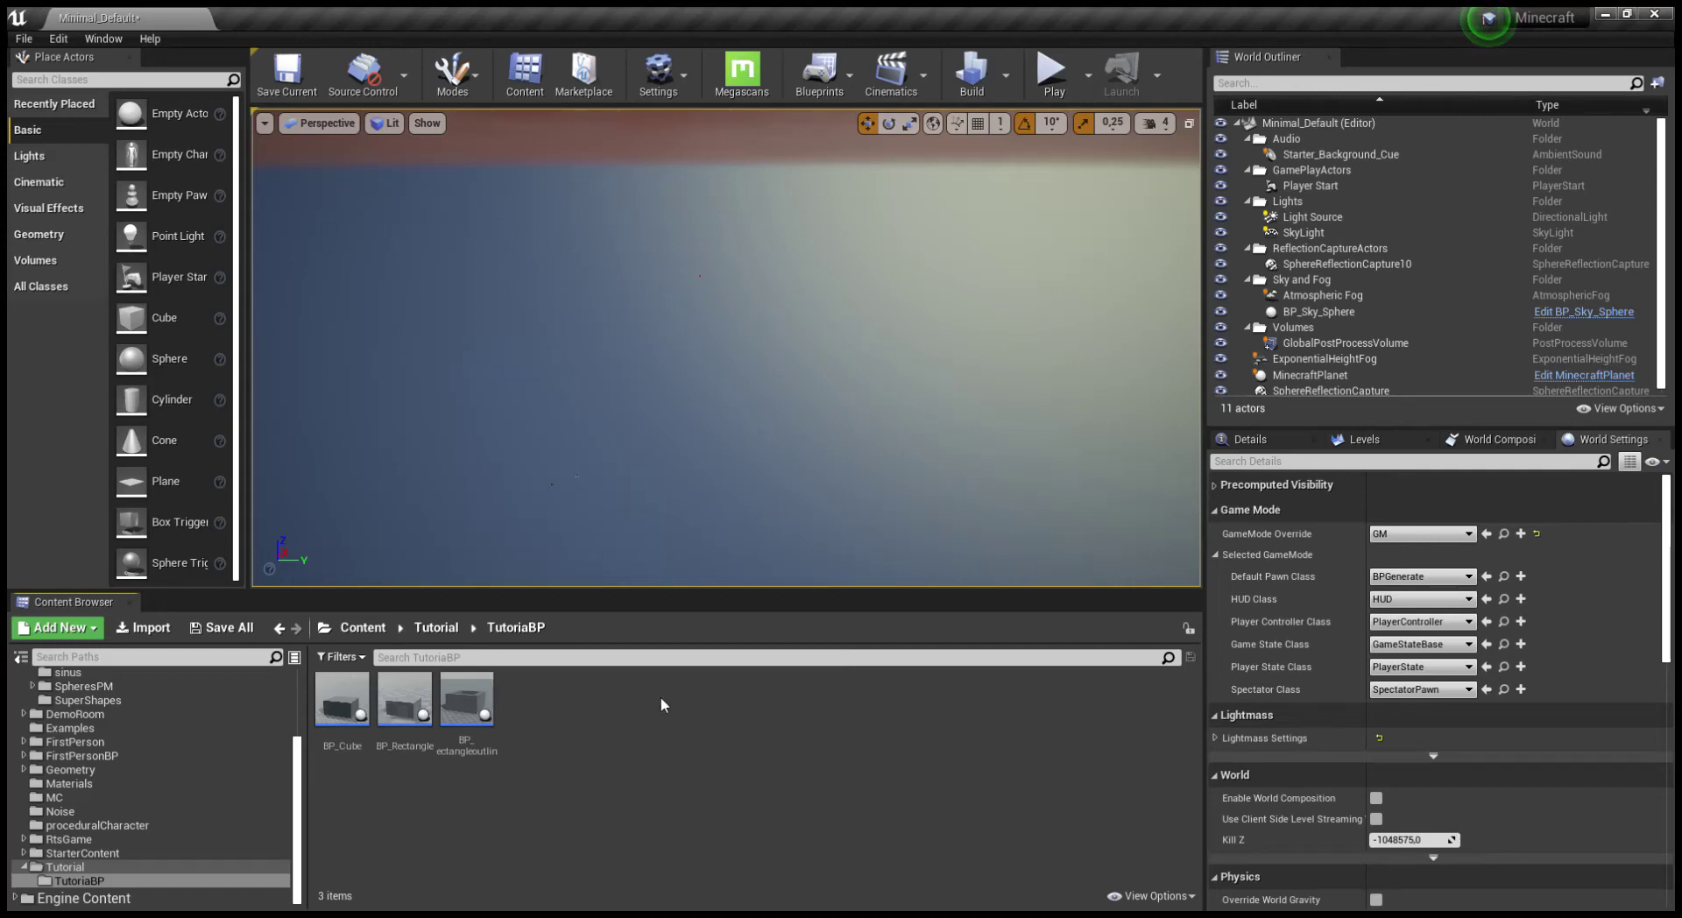
# Duplicate BP_RectangleOutline with Ctrl+W, name the copy BP_Piramide, and open it for editing
pyautogui.click(462, 736)
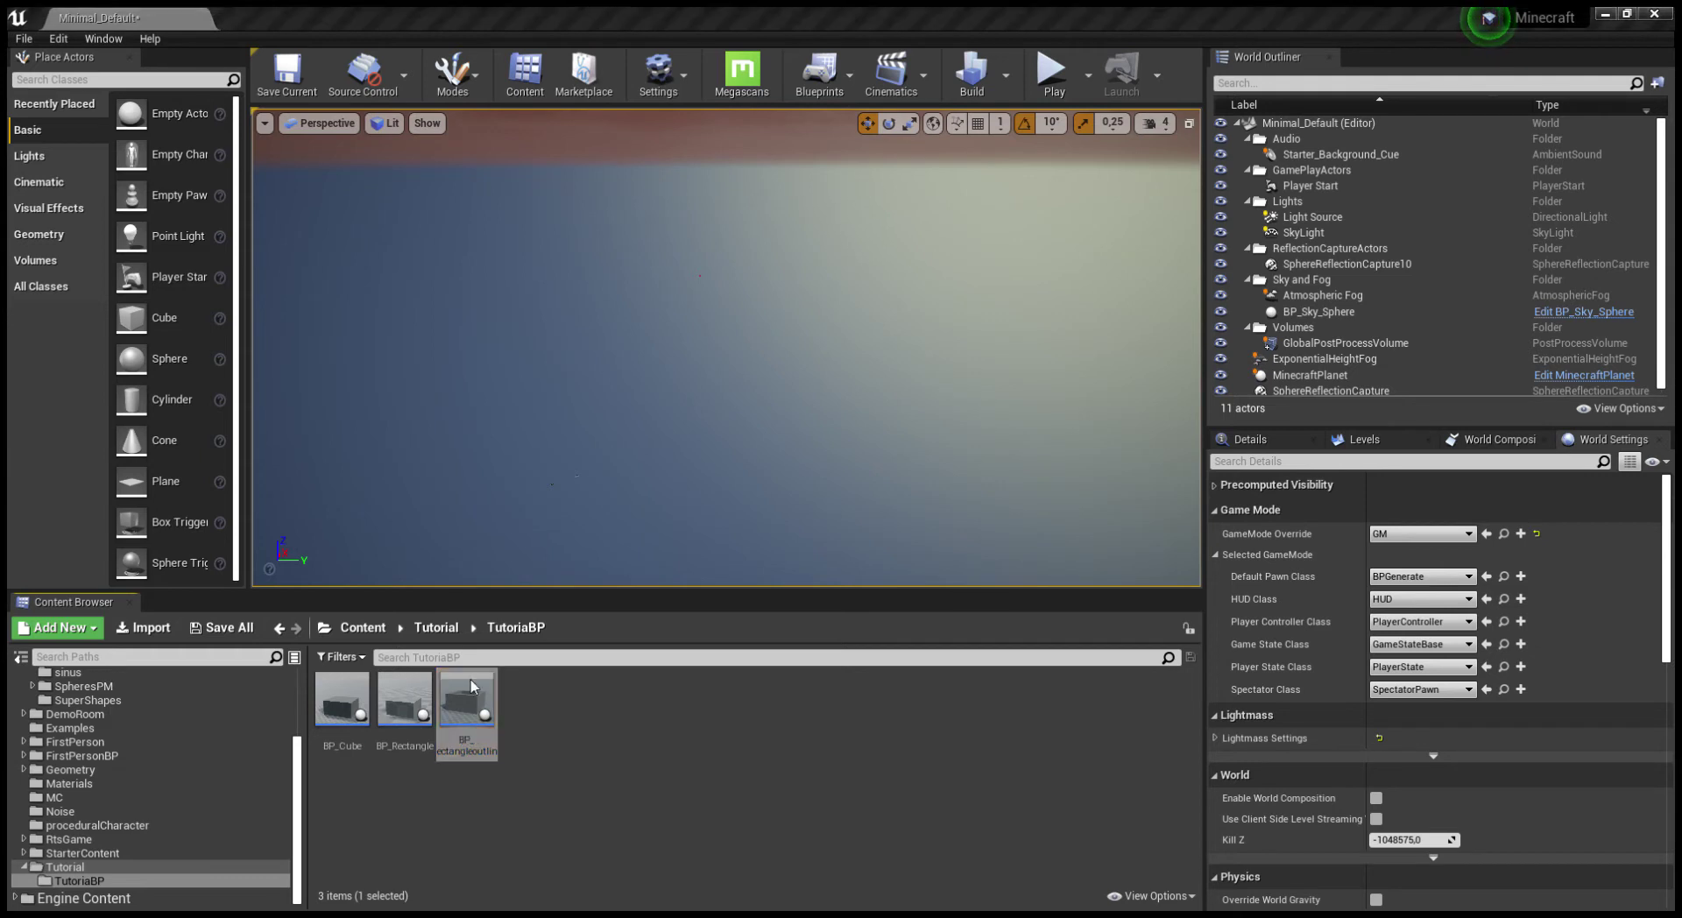
pyautogui.hotkey('ctrl', 'w')
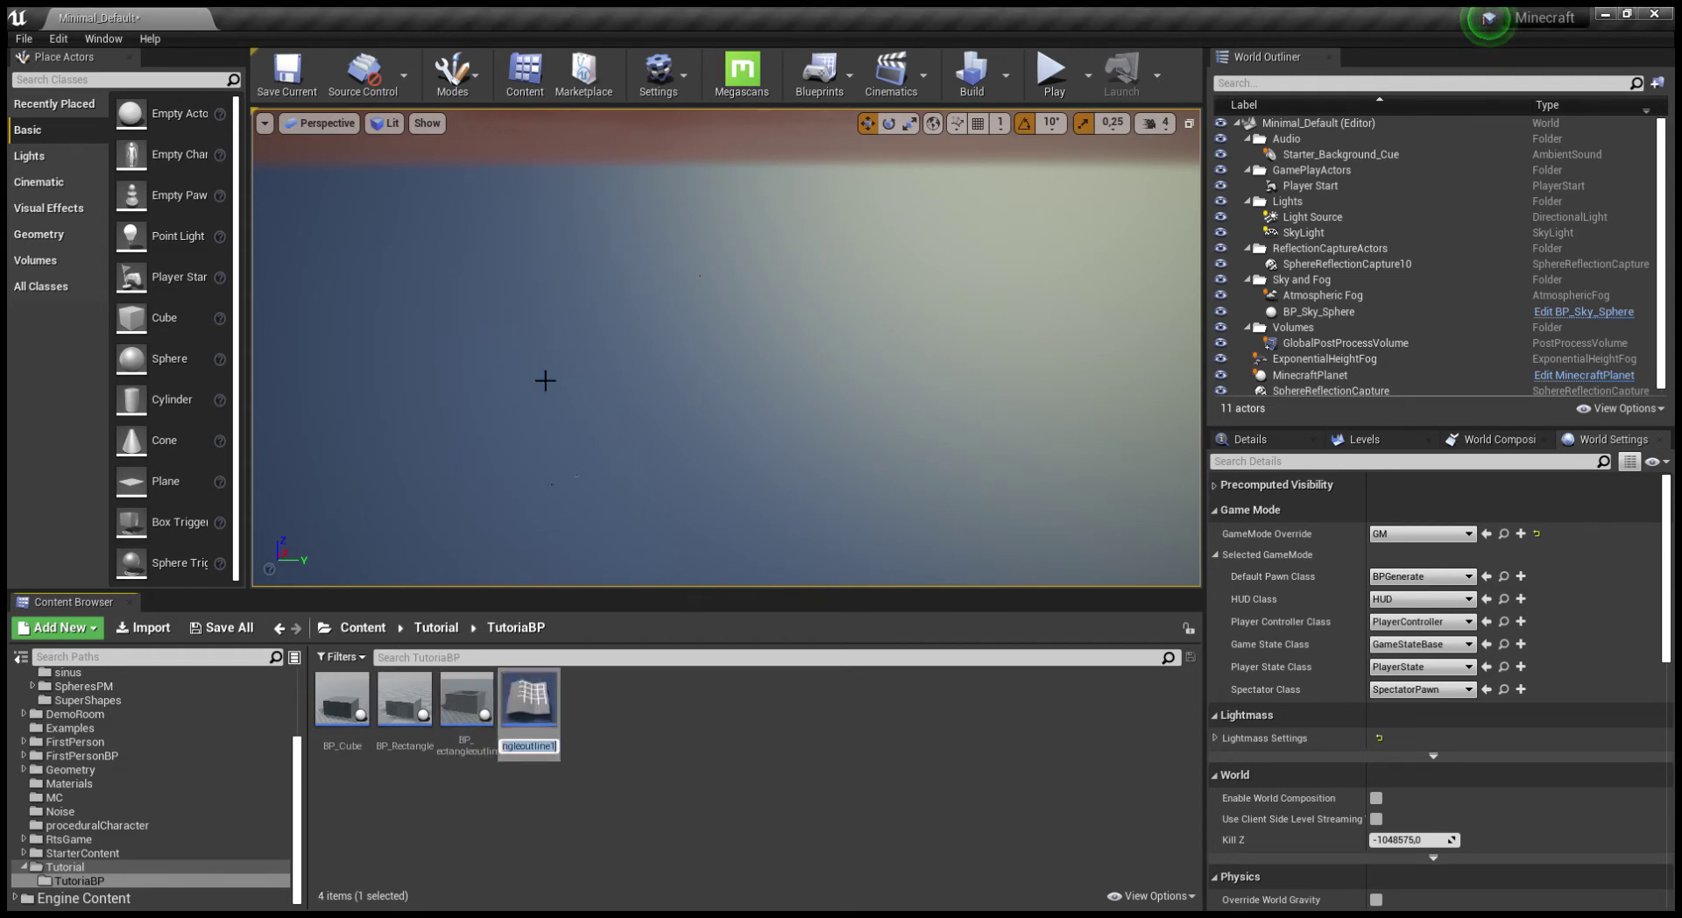
pyautogui.write('BP_Pir')
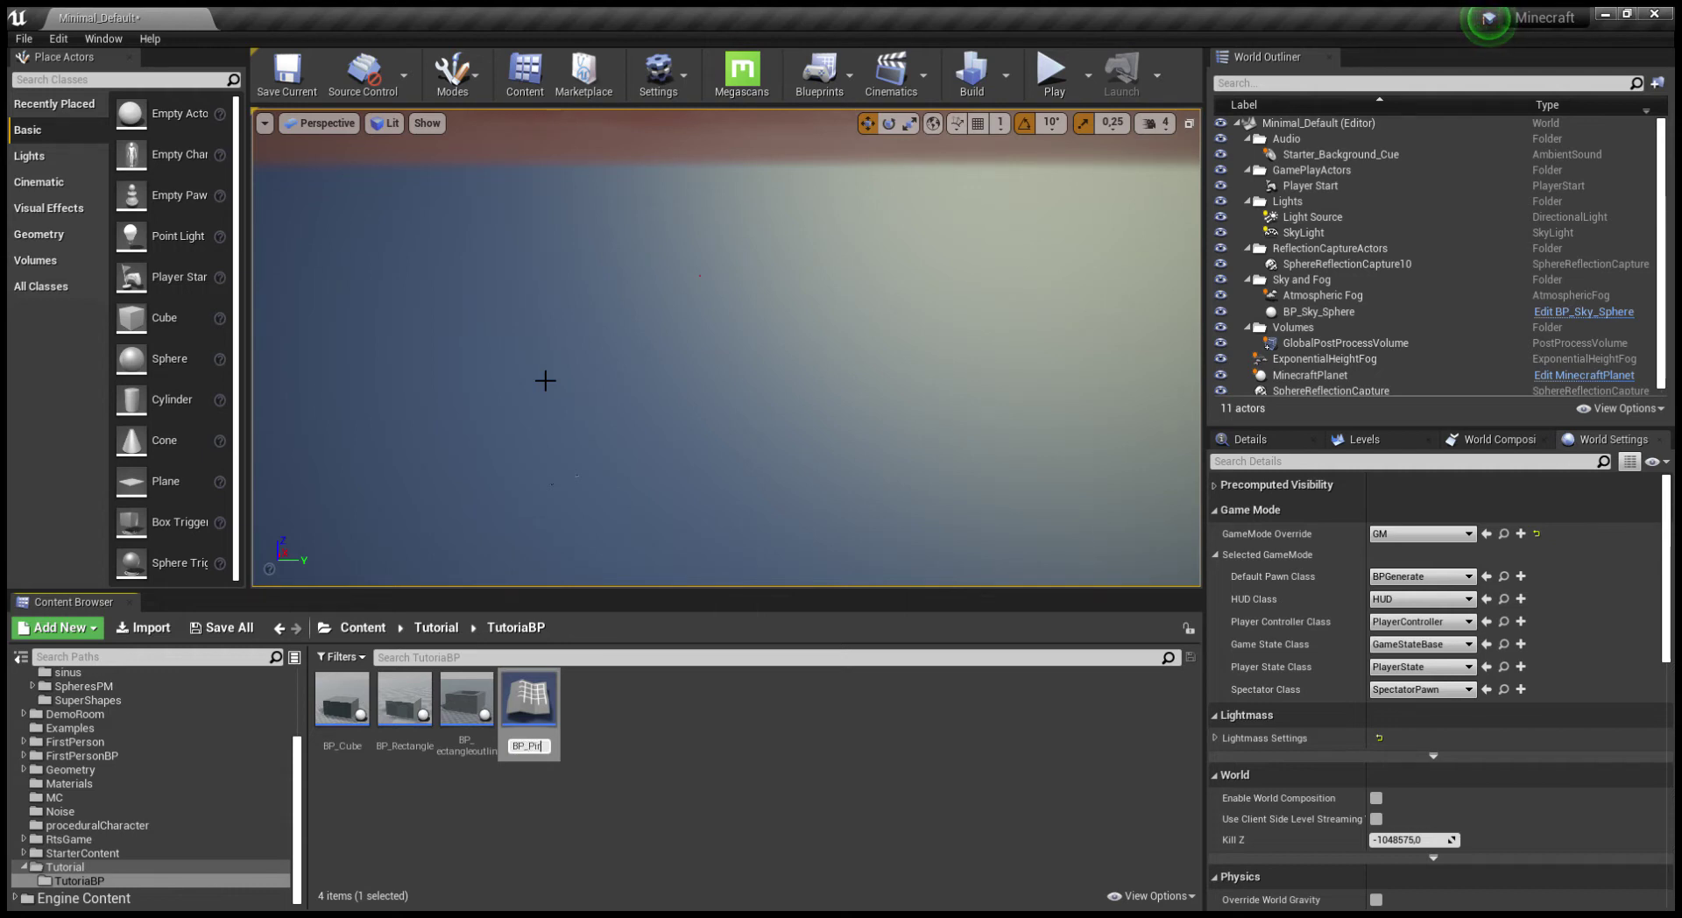
pyautogui.press('Return')
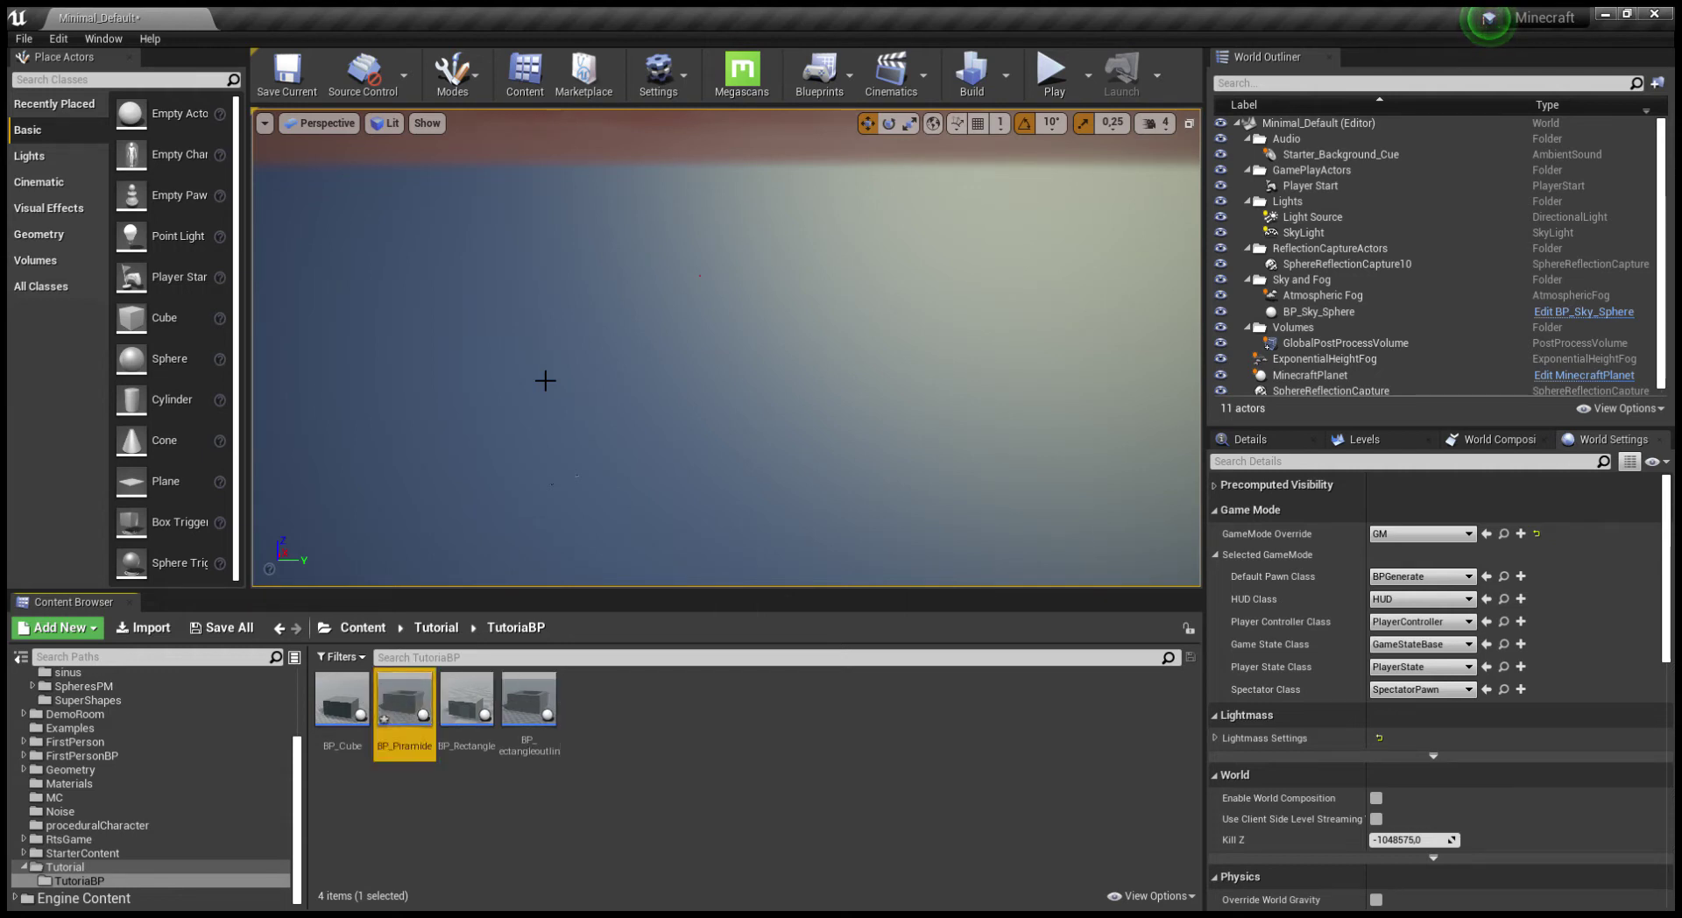
pyautogui.doubleClick(407, 736)
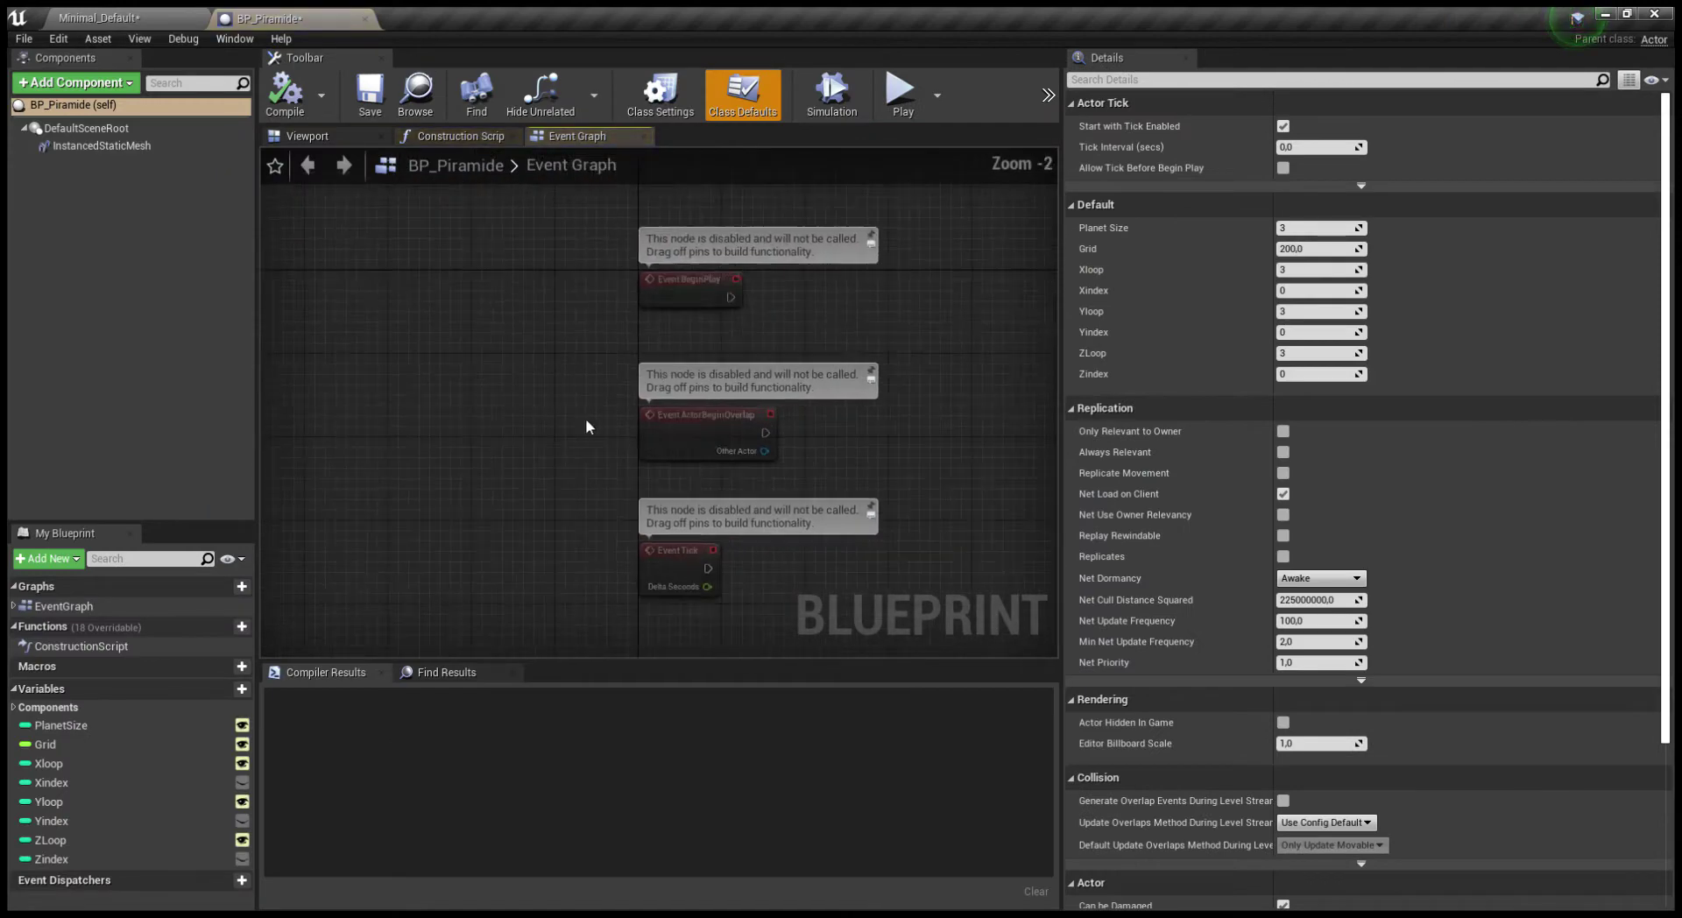
# Place an Xindex getter in empty space near the Branch node of the Construction Script
pyautogui.click(431, 133)
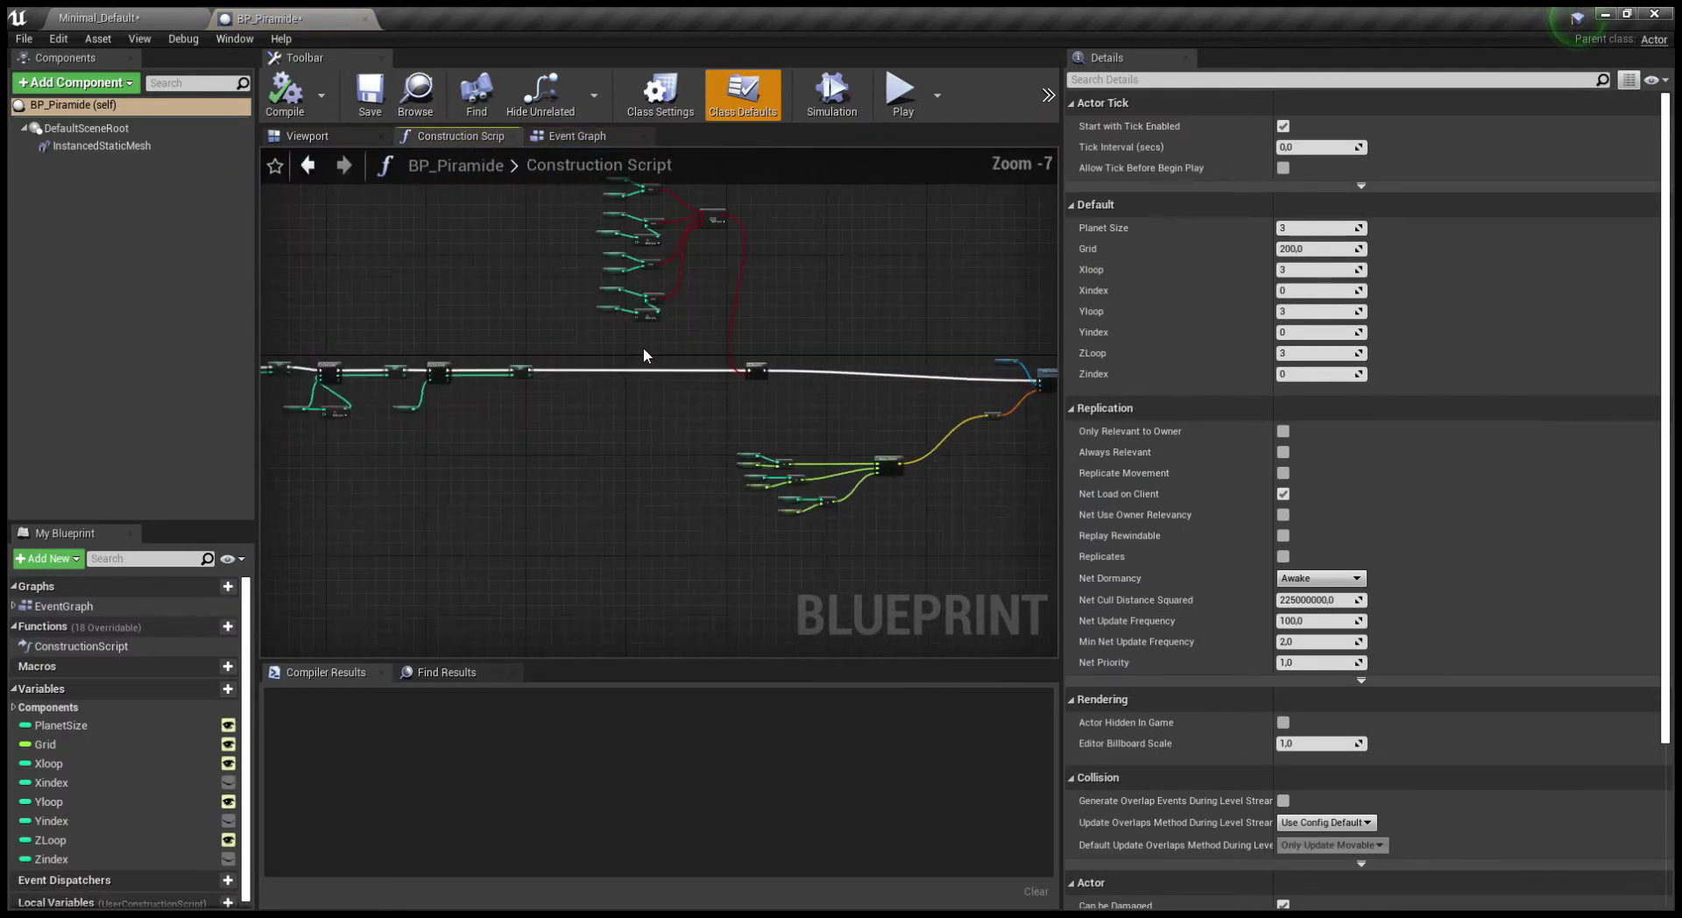
pyautogui.moveTo(541, 238); pyautogui.dragTo(796, 506)
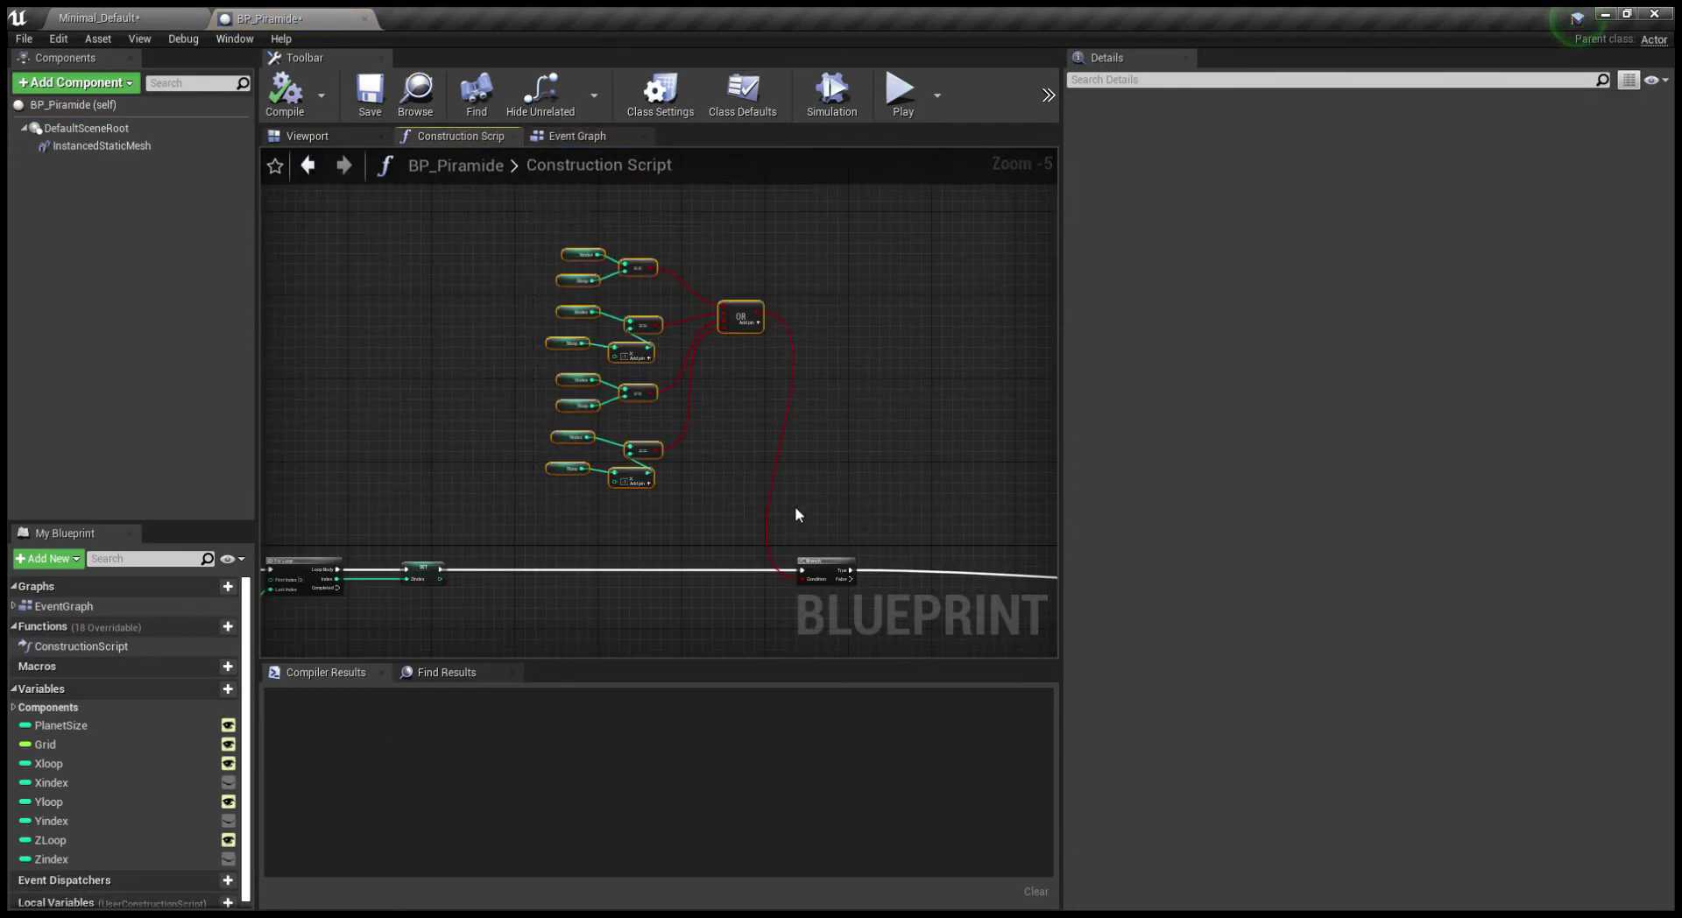
pyautogui.moveTo(795, 506); pyautogui.dragTo(744, 330, button='right')
pyautogui.scroll(-3, 752, 434)
pyautogui.moveTo(751, 435); pyautogui.dragTo(753, 354, button='right')
pyautogui.scroll(5, 753, 353)
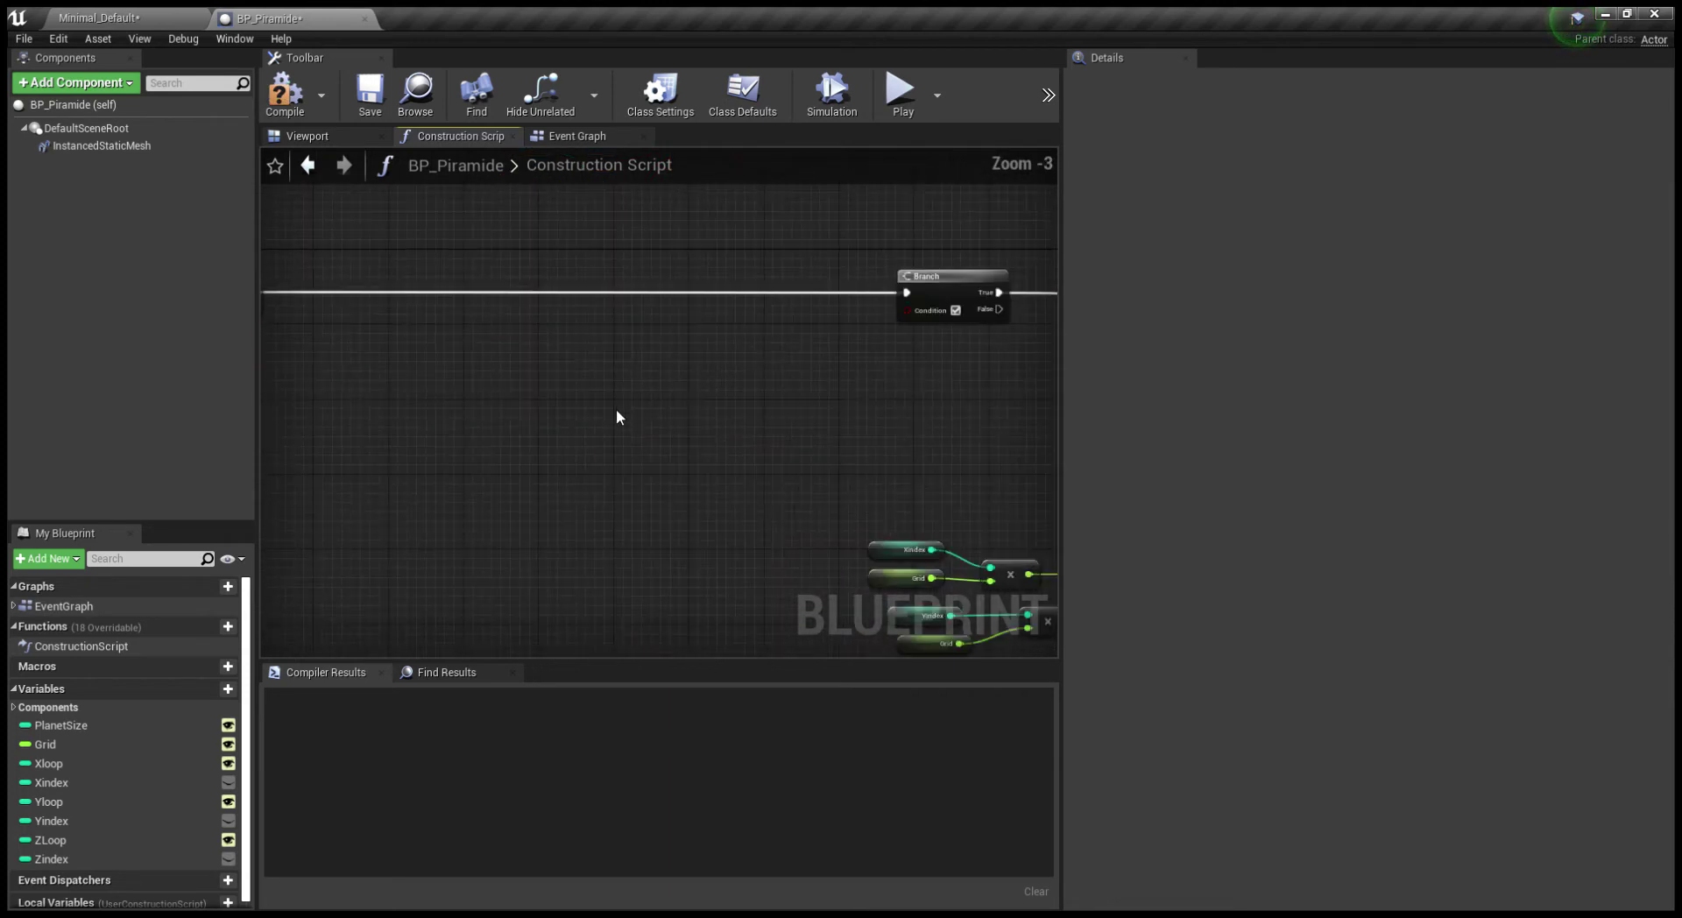
pyautogui.click(82, 783)
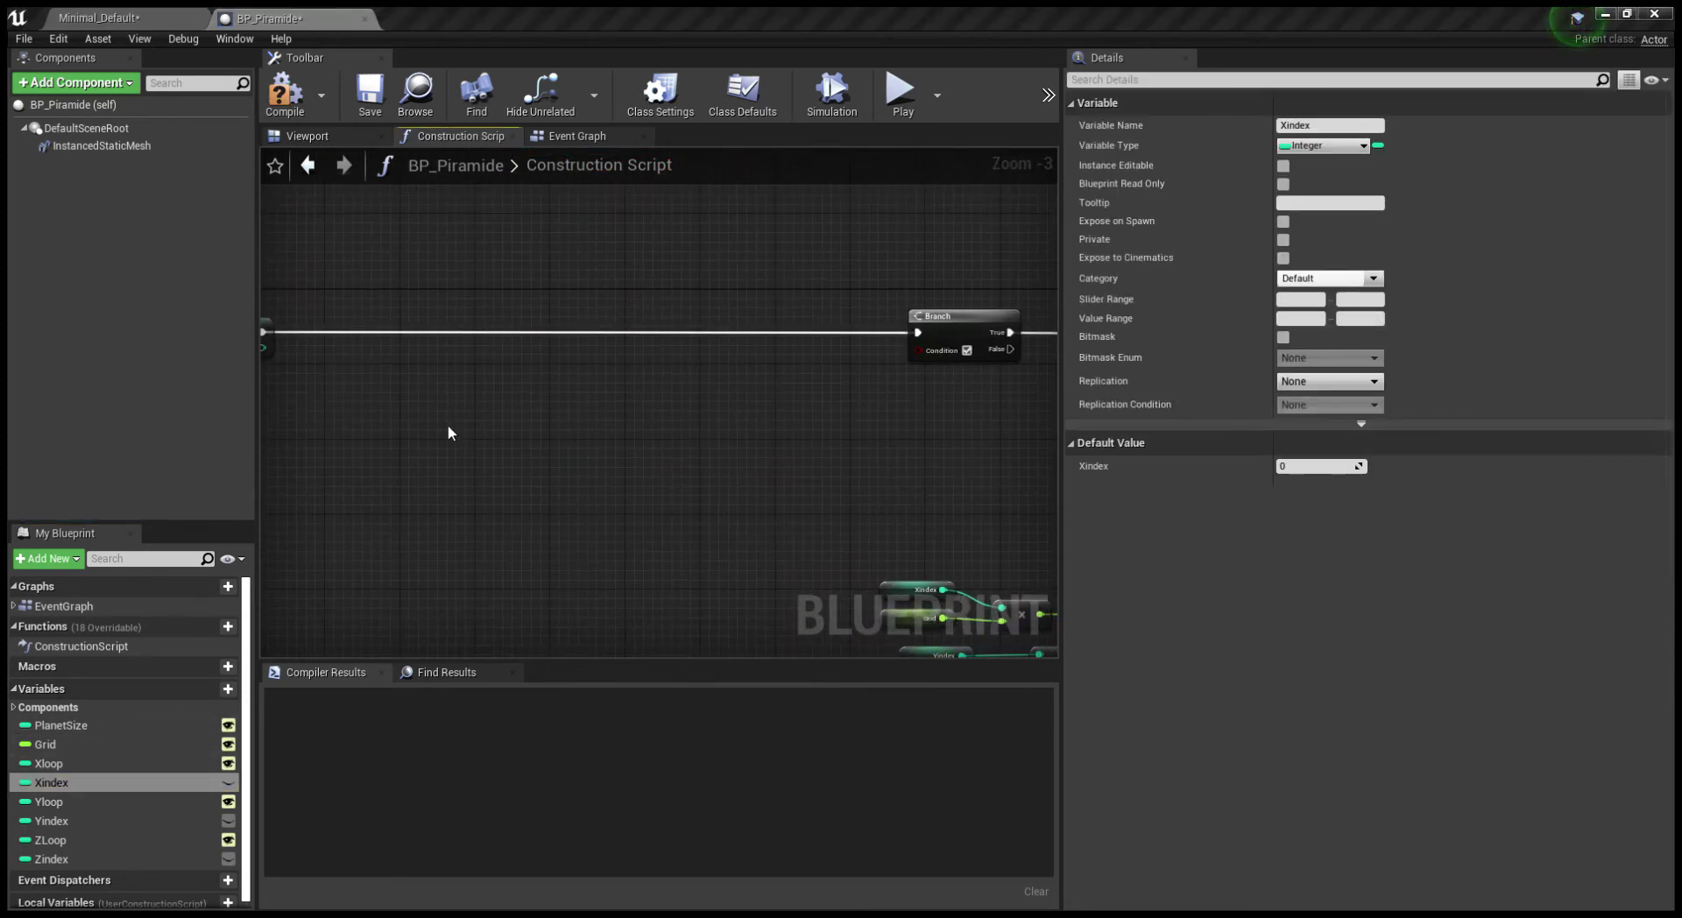
pyautogui.scroll(1, 449, 433)
pyautogui.keyDown('ctrl'); pyautogui.moveTo(448, 432); pyautogui.dragTo(596, 422); pyautogui.keyUp('ctrl')
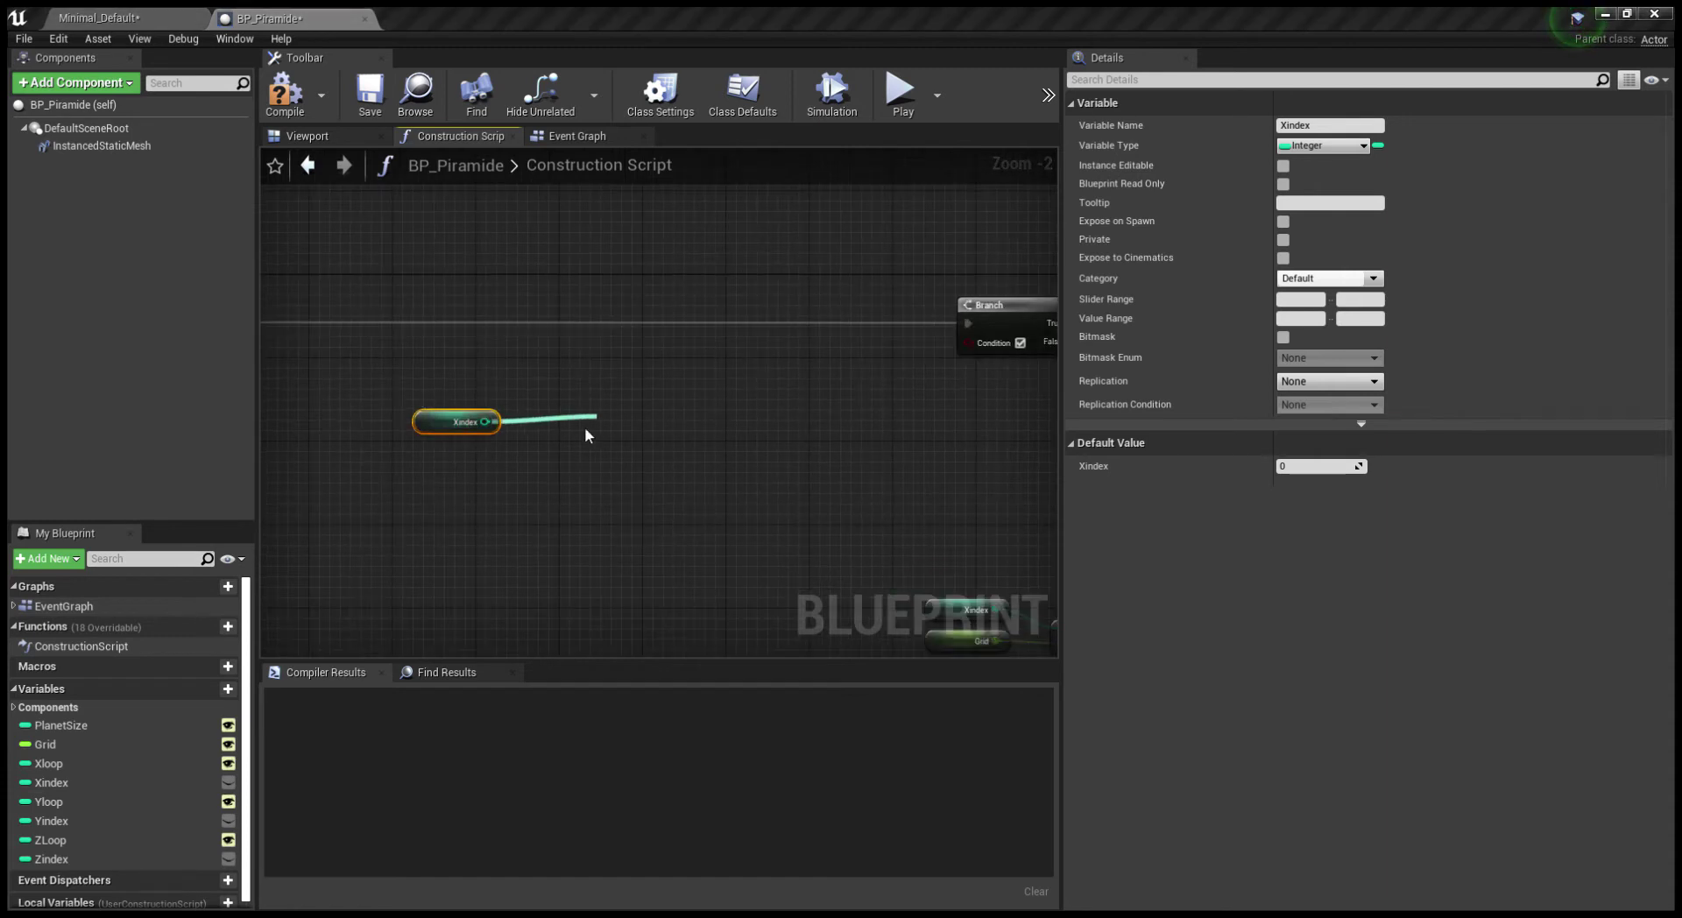
# Feed Xindex into an ABS node and an integer >= comparison, then move the three nodes left
pyautogui.moveTo(668, 435)
pyautogui.mouseDown()
pyautogui.moveTo(594, 427)
pyautogui.moveTo(669, 445)
pyautogui.mouseUp()
pyautogui.click(782, 539)
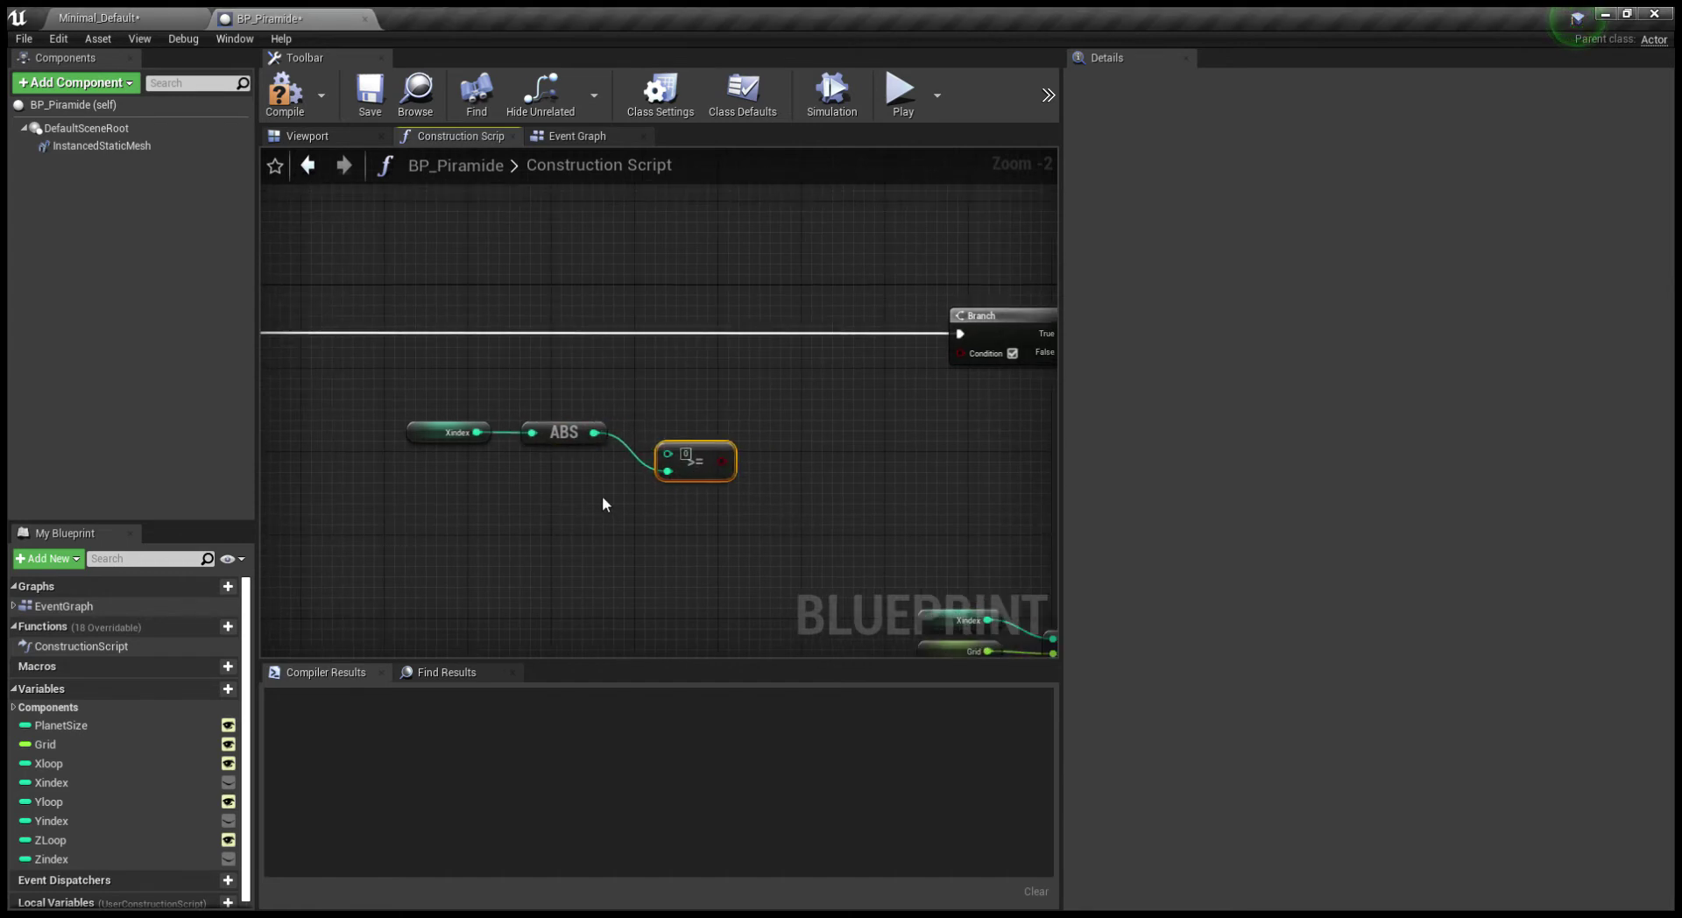
pyautogui.moveTo(713, 500); pyautogui.dragTo(411, 416)
pyautogui.moveTo(717, 473); pyautogui.dragTo(638, 473)
pyautogui.moveTo(638, 473); pyautogui.dragTo(699, 477, button='right')
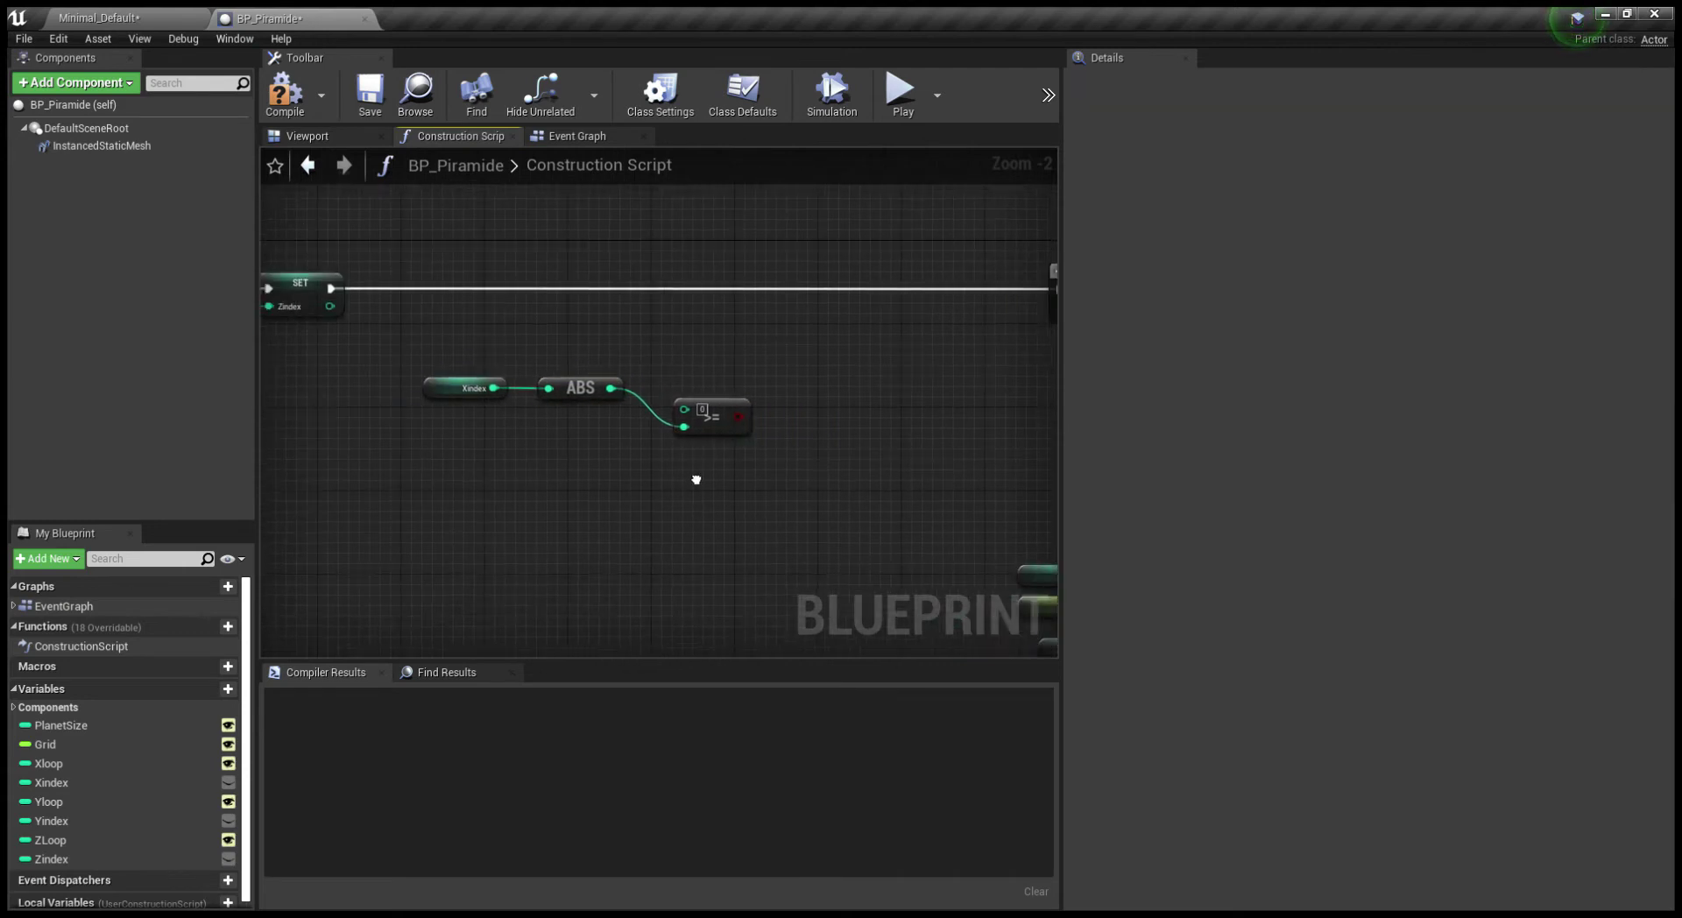
# Add a ZLoop minus Zindex subtraction and feed it into the >= comparison
pyautogui.click(53, 840)
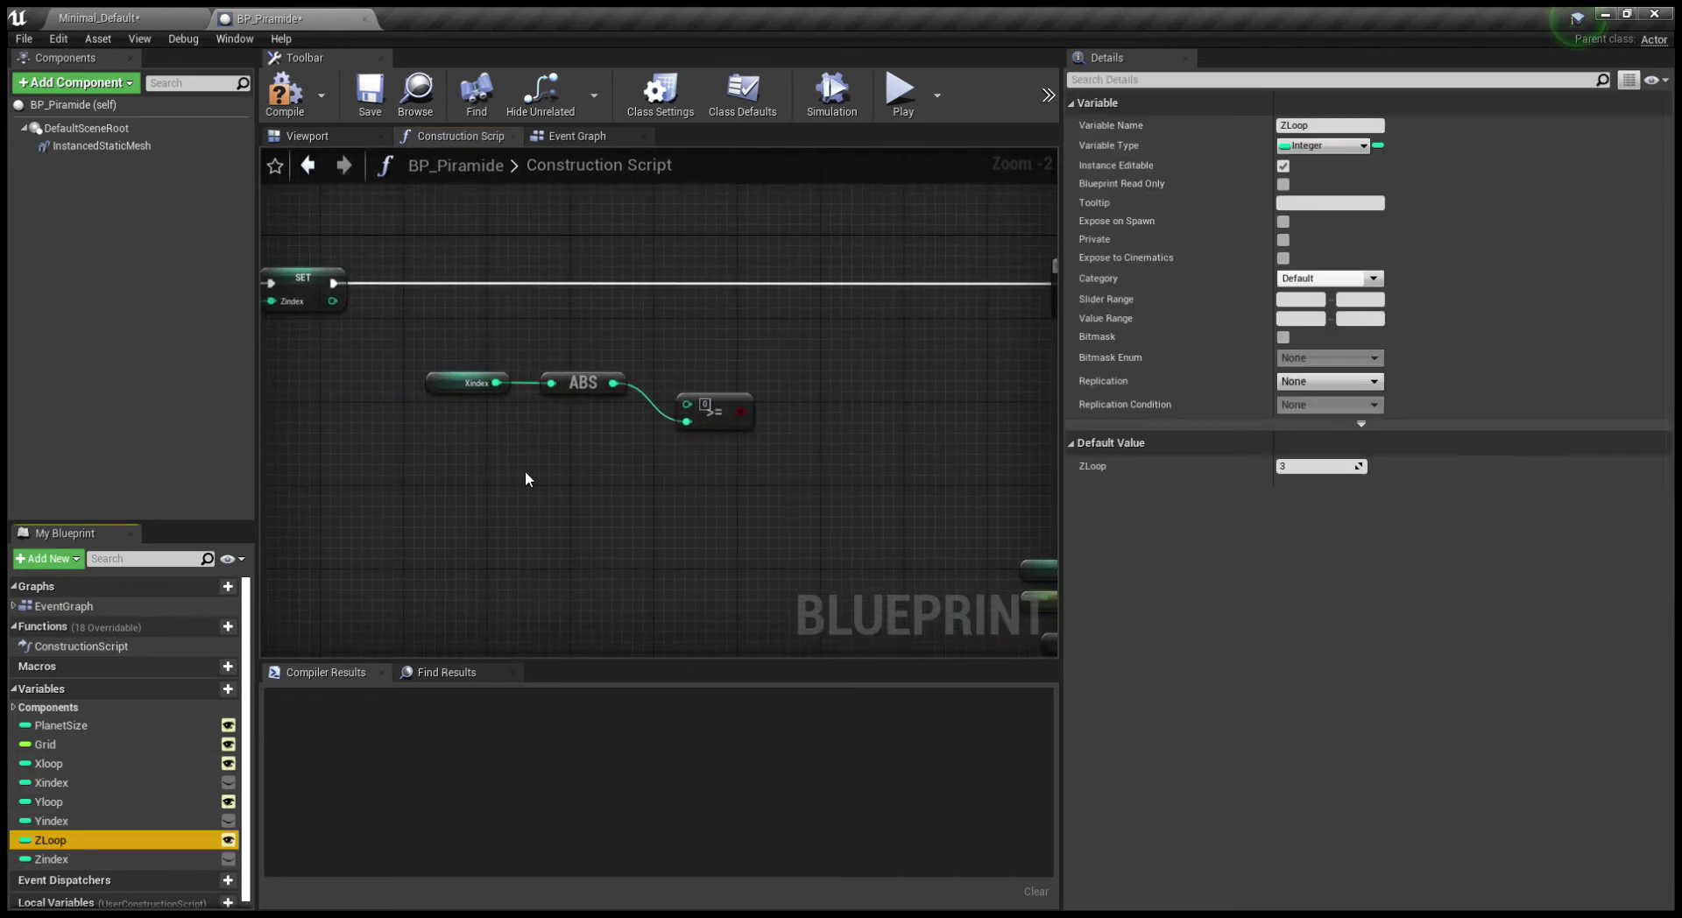
pyautogui.keyDown('ctrl'); pyautogui.moveTo(438, 444); pyautogui.dragTo(447, 449); pyautogui.keyUp('ctrl')
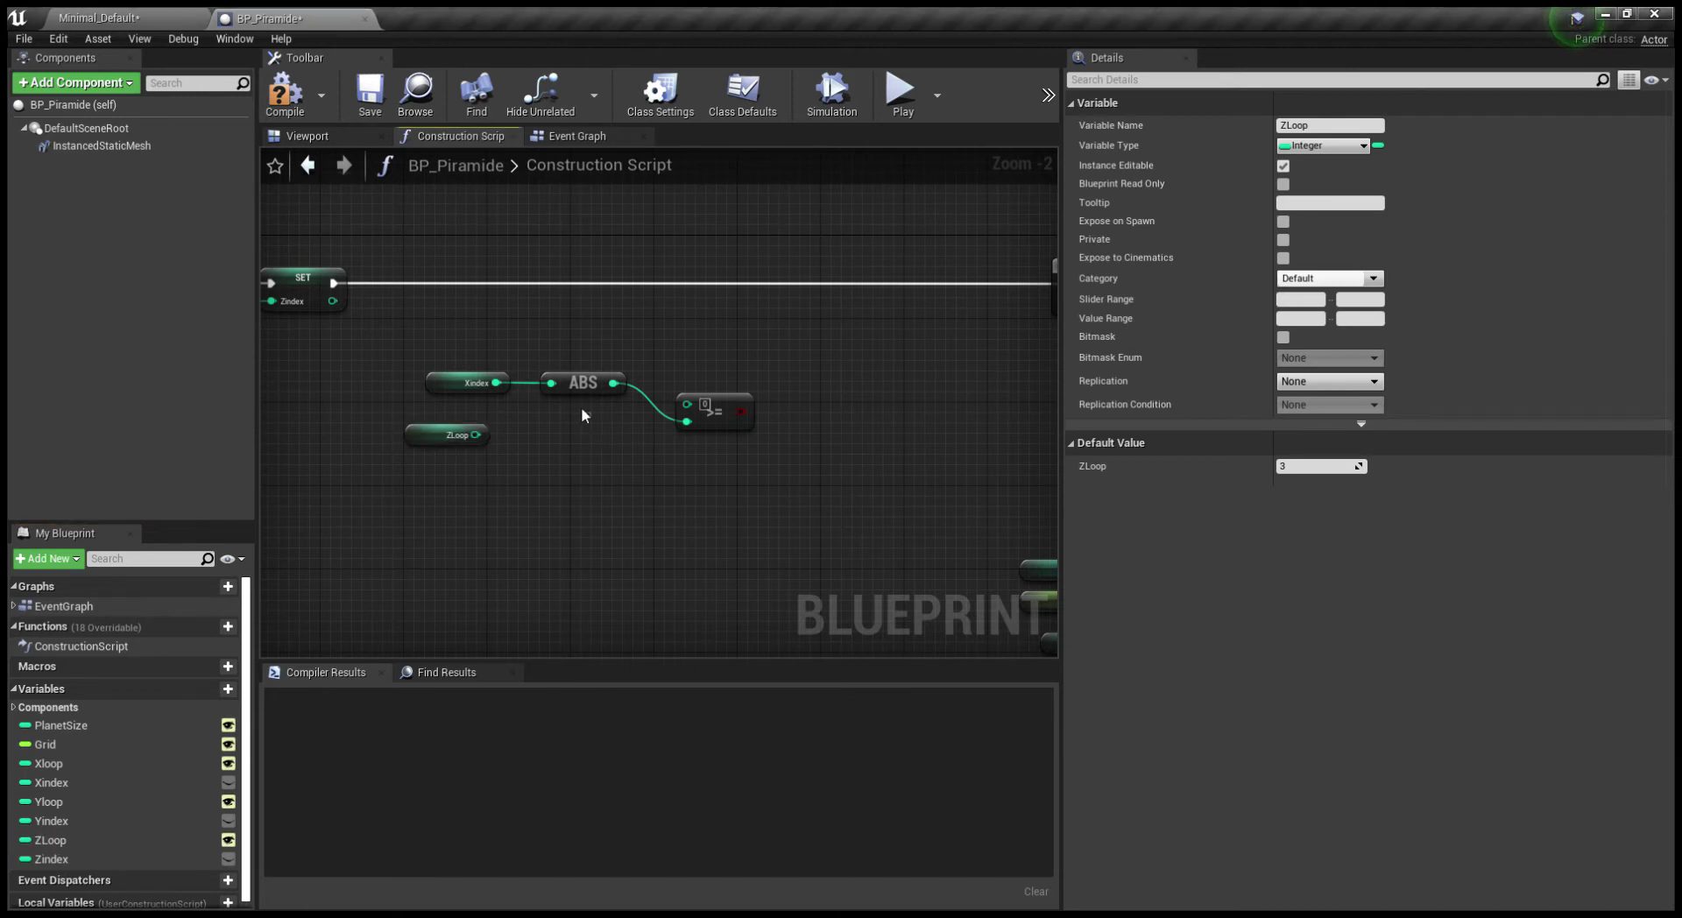
pyautogui.moveTo(581, 407)
pyautogui.mouseDown()
pyautogui.moveTo(420, 367)
pyautogui.moveTo(461, 510)
pyautogui.mouseUp()
pyautogui.moveTo(458, 452); pyautogui.dragTo(436, 377)
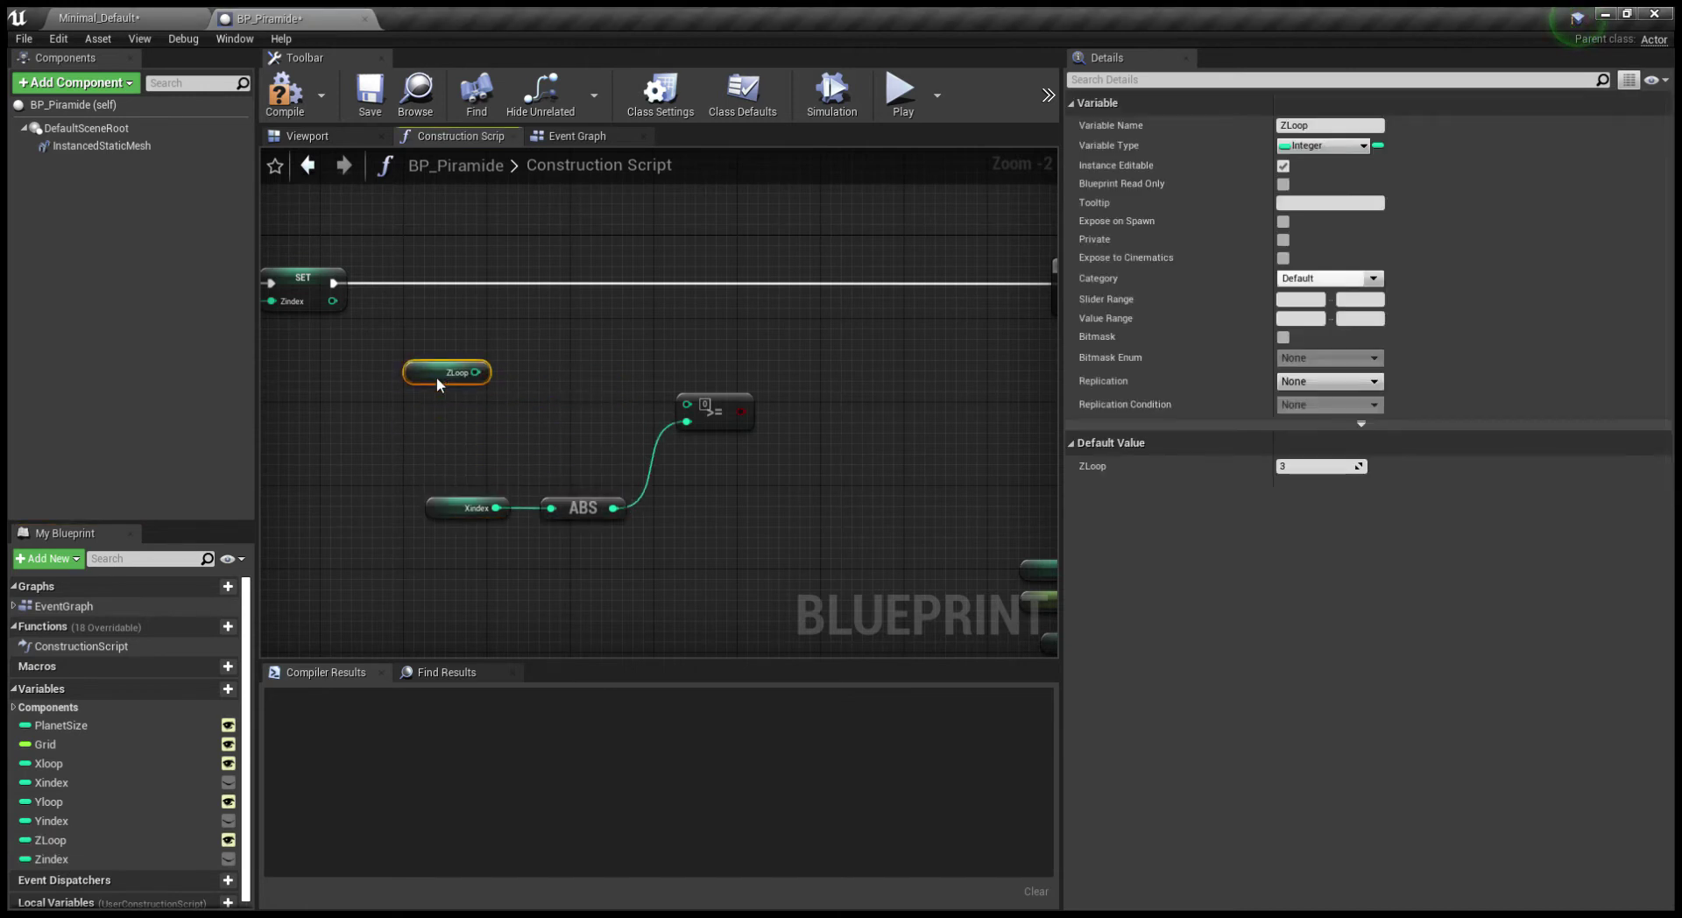
pyautogui.scroll(1, 436, 377)
pyautogui.moveTo(487, 434)
pyautogui.mouseDown()
pyautogui.moveTo(554, 447)
pyautogui.moveTo(542, 455)
pyautogui.mouseUp()
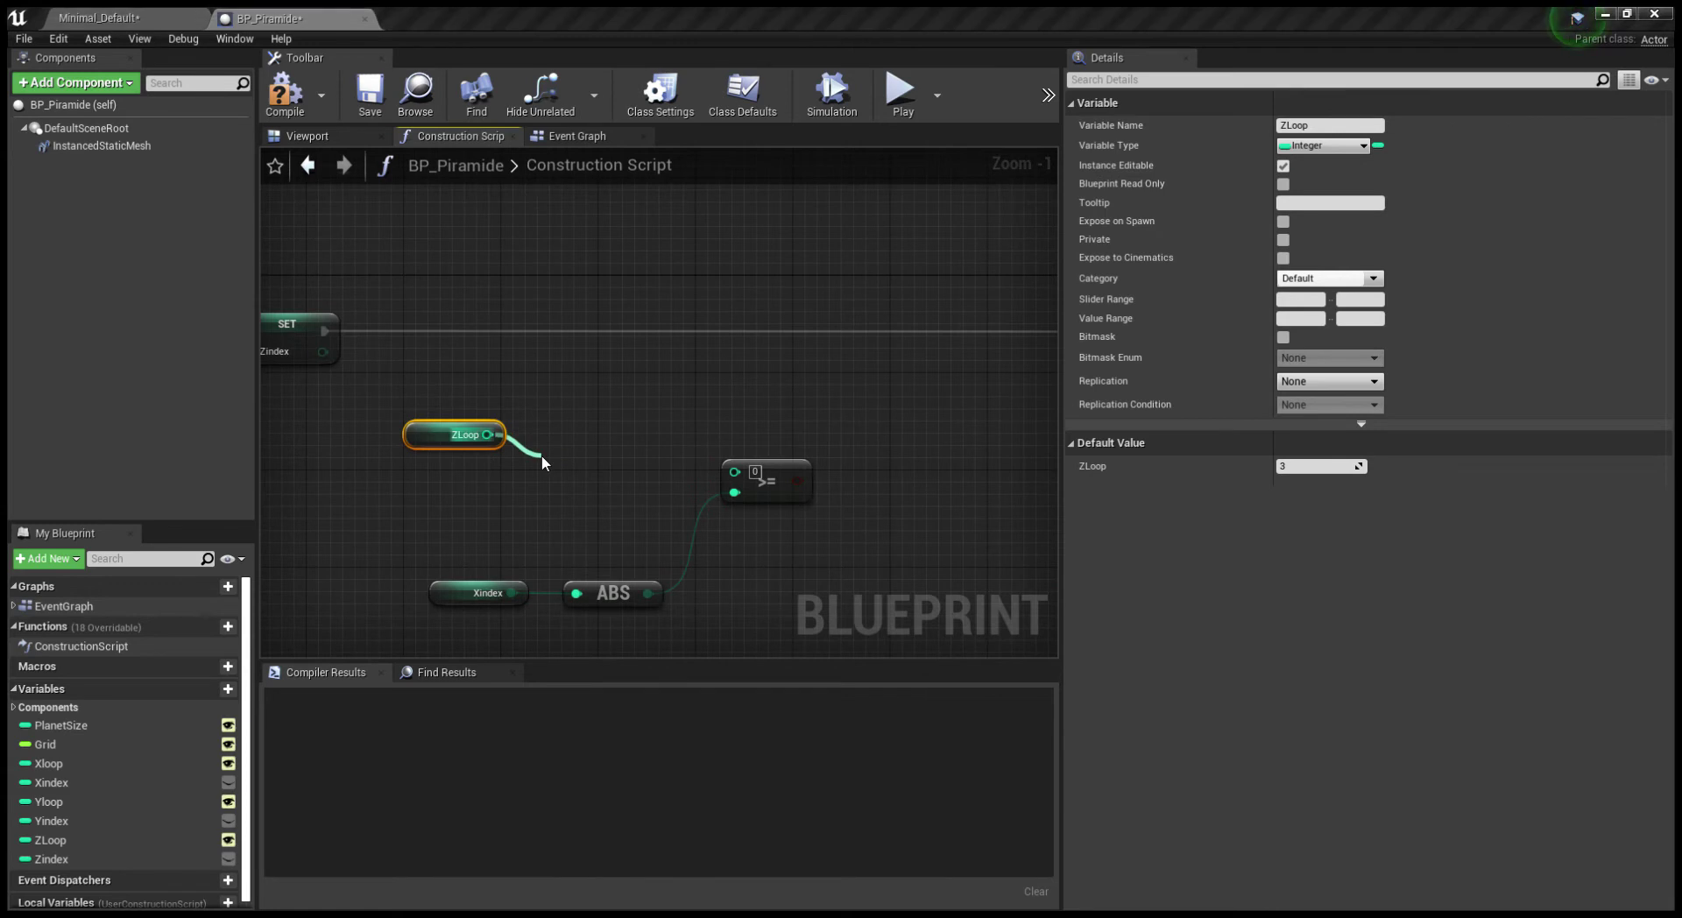
pyautogui.click(627, 589)
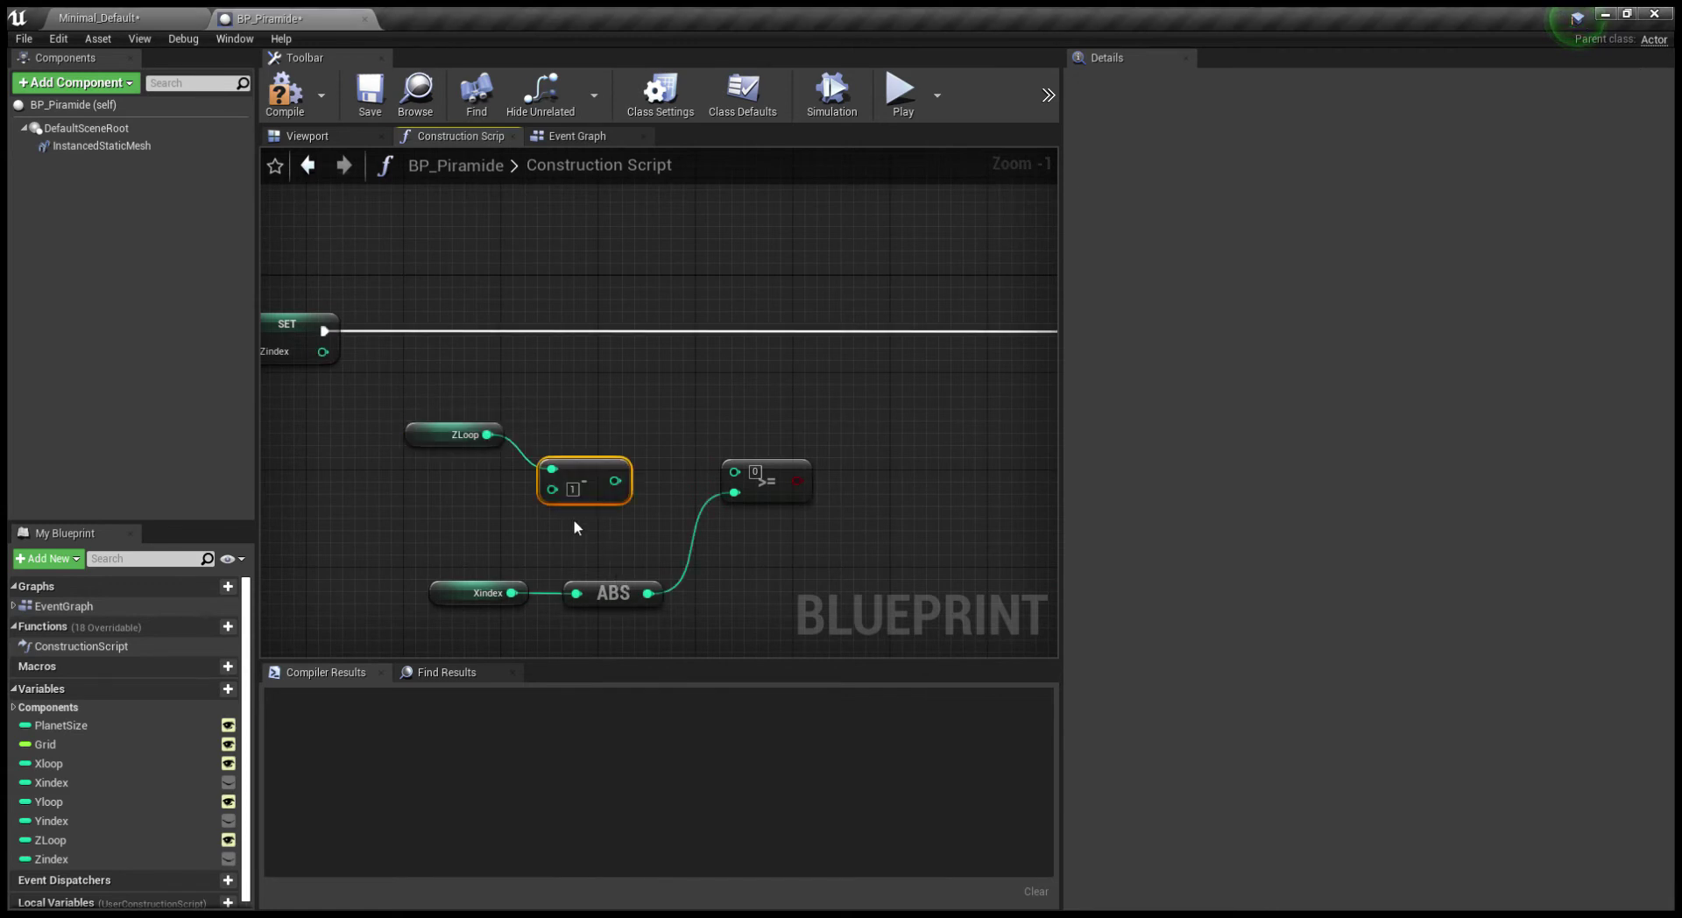
pyautogui.click(88, 859)
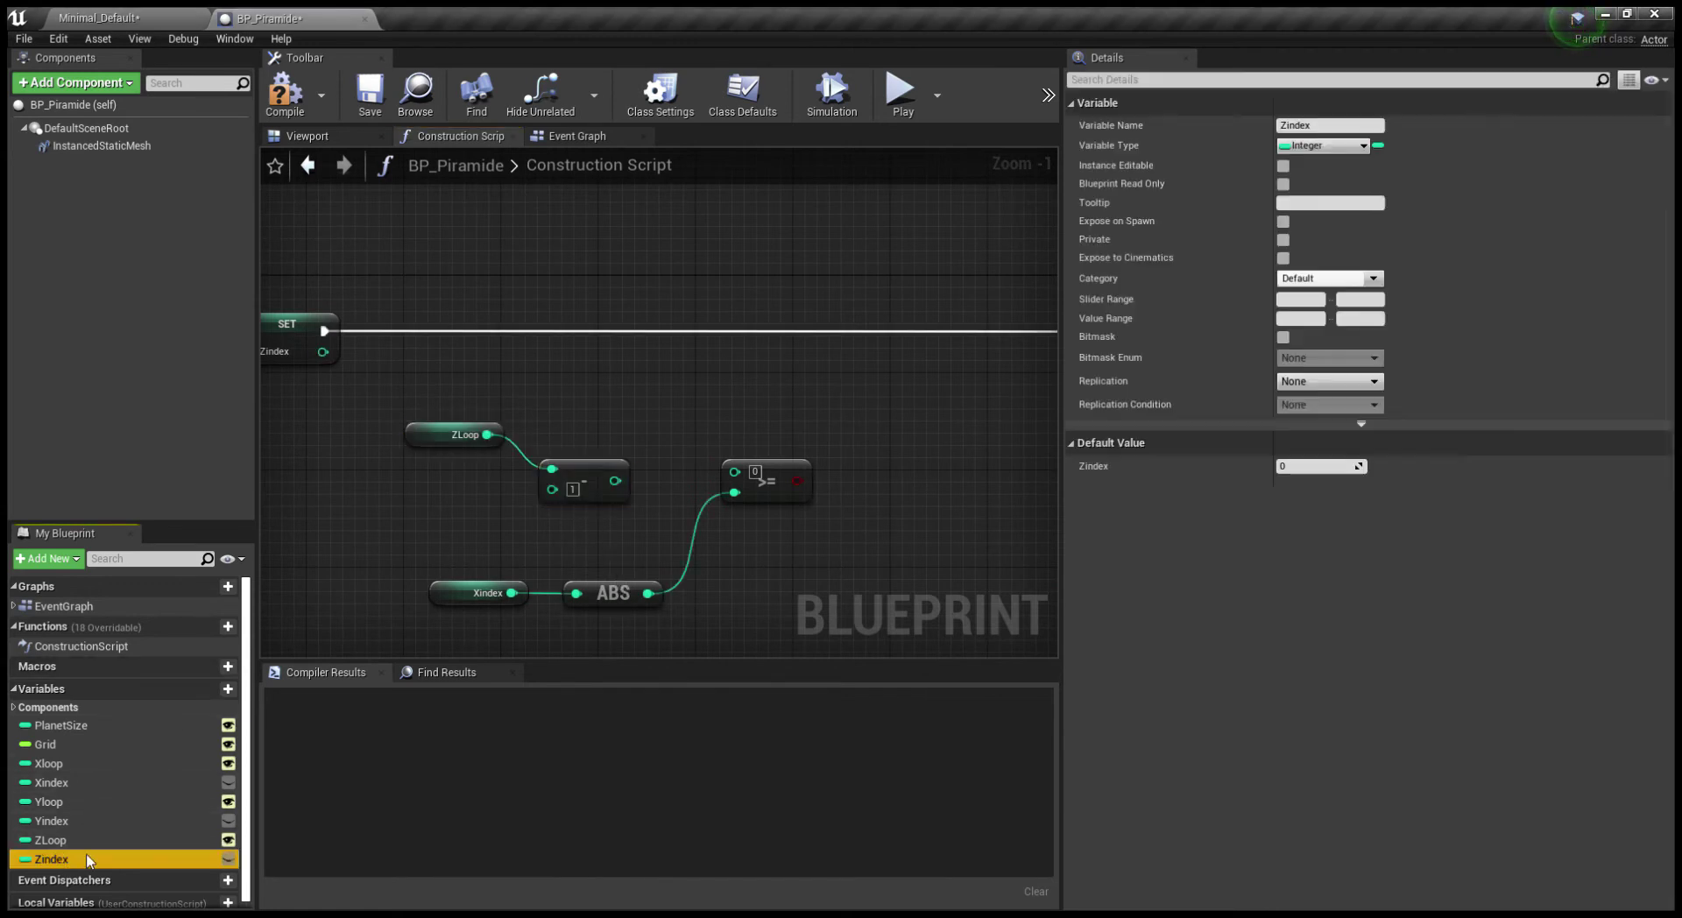
pyautogui.moveTo(564, 500); pyautogui.dragTo(679, 479)
pyautogui.scroll(-1, 606, 500)
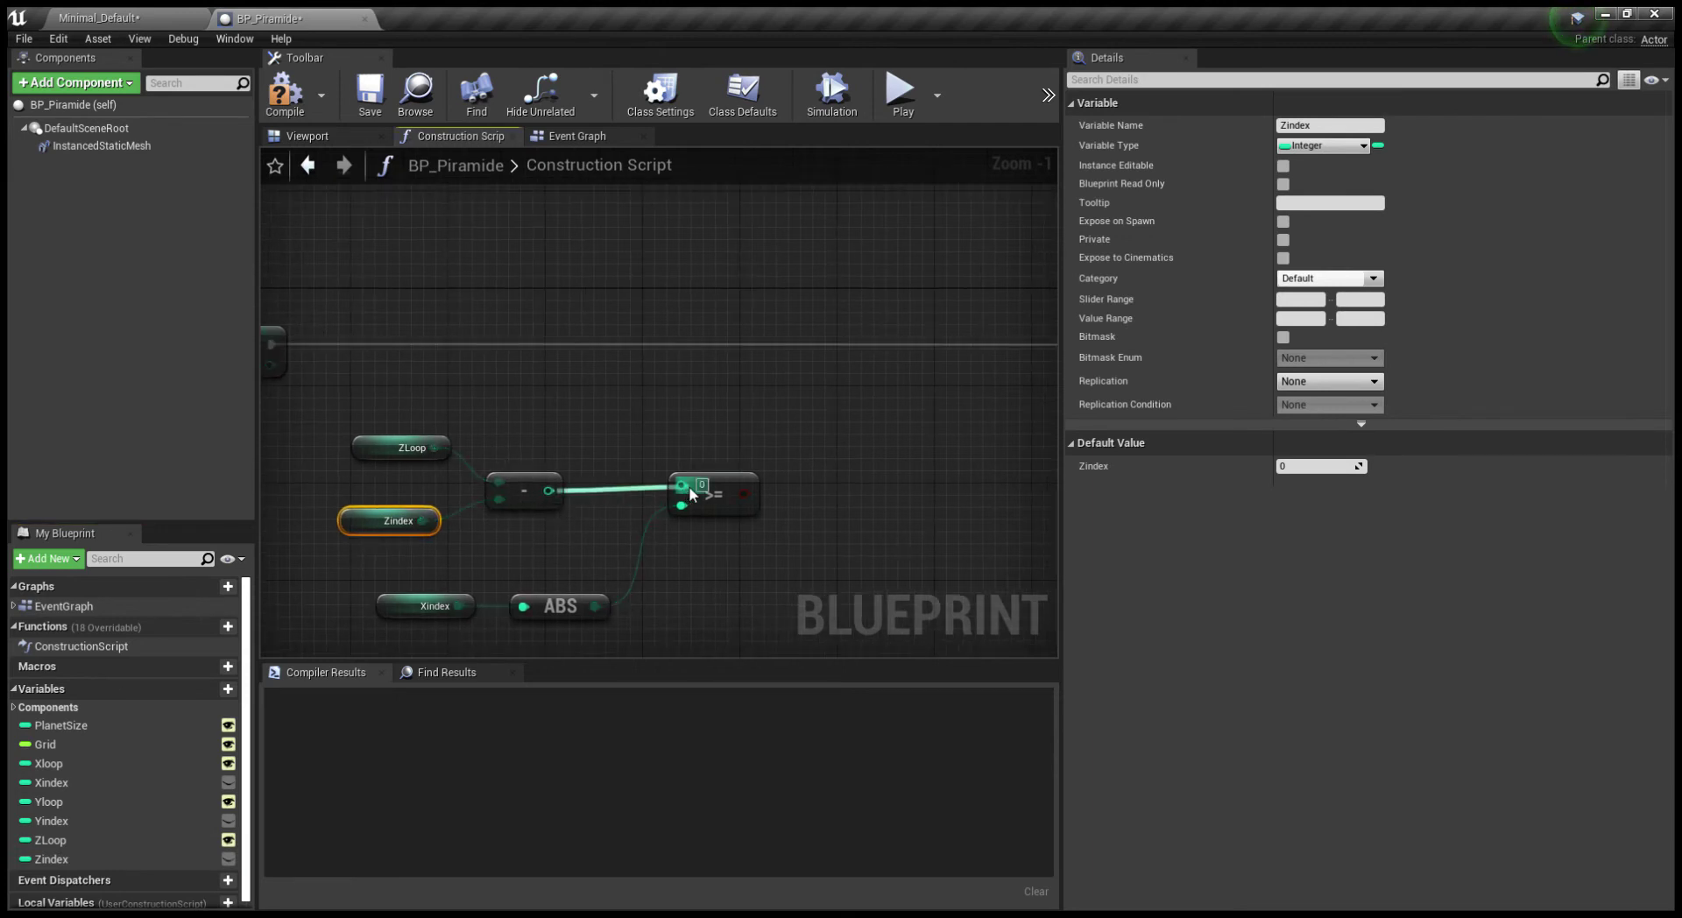
pyautogui.scroll(-1, 710, 526)
pyautogui.moveTo(710, 526)
pyautogui.mouseDown(button='right')
pyautogui.moveTo(616, 481)
pyautogui.moveTo(734, 524)
pyautogui.mouseUp(button='right')
# Paste a copy of the Xindex, ABS and >= nodes below and wire the subtraction into it
pyautogui.moveTo(713, 541); pyautogui.dragTo(498, 465)
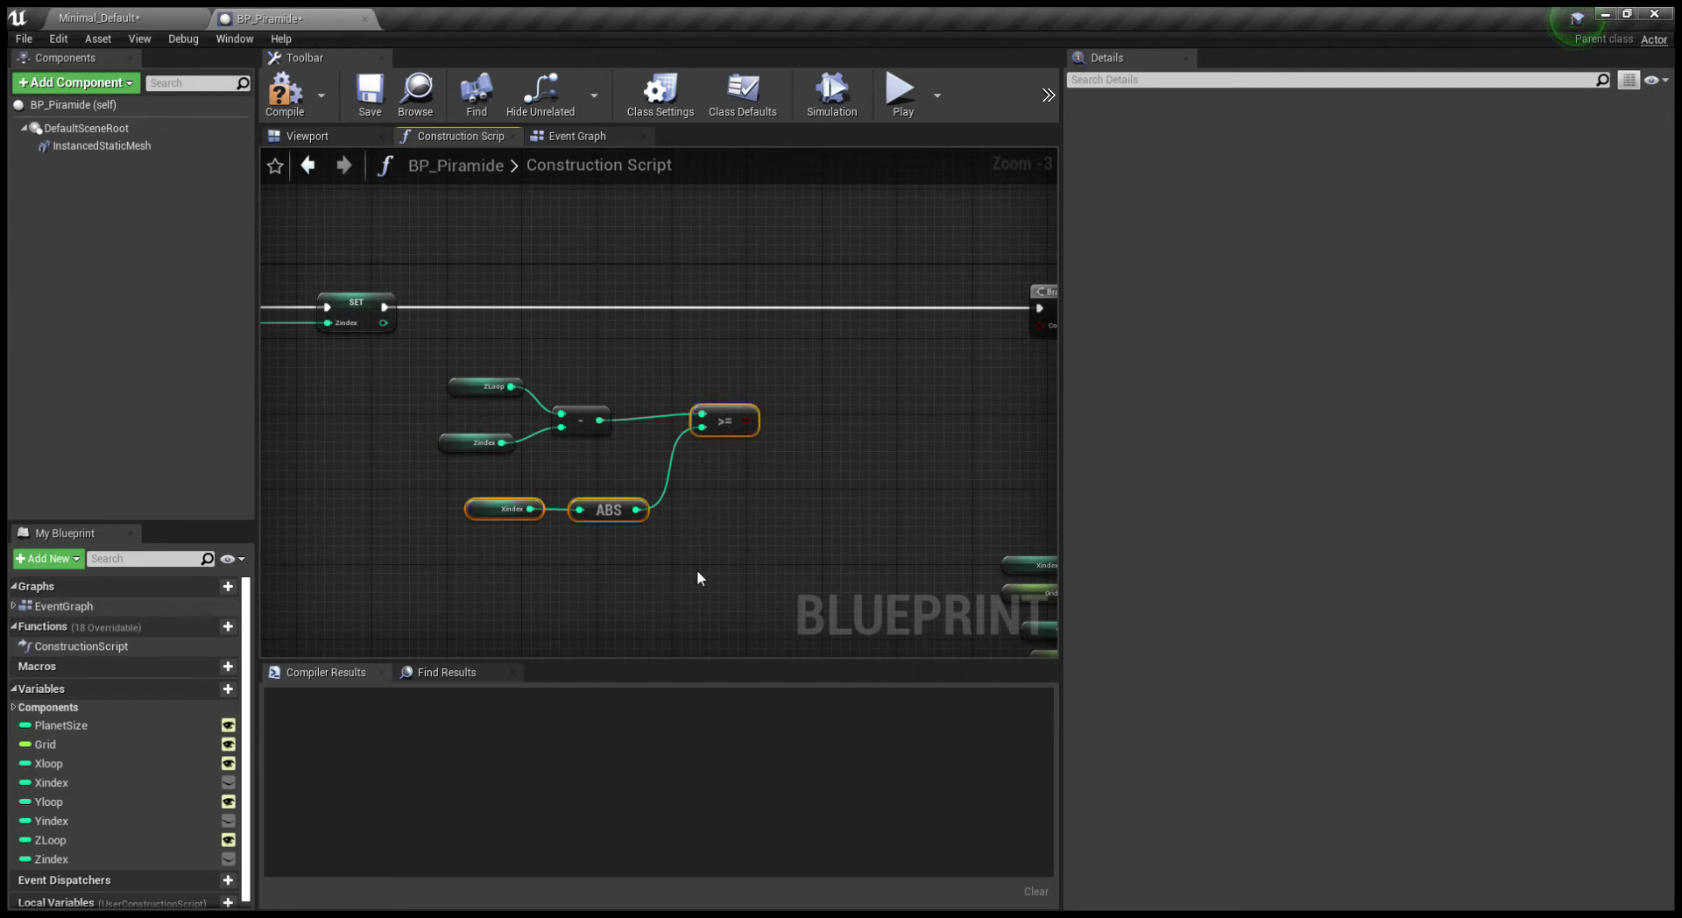
pyautogui.hotkey('ctrl', 'v')
pyautogui.moveTo(816, 520); pyautogui.dragTo(711, 545)
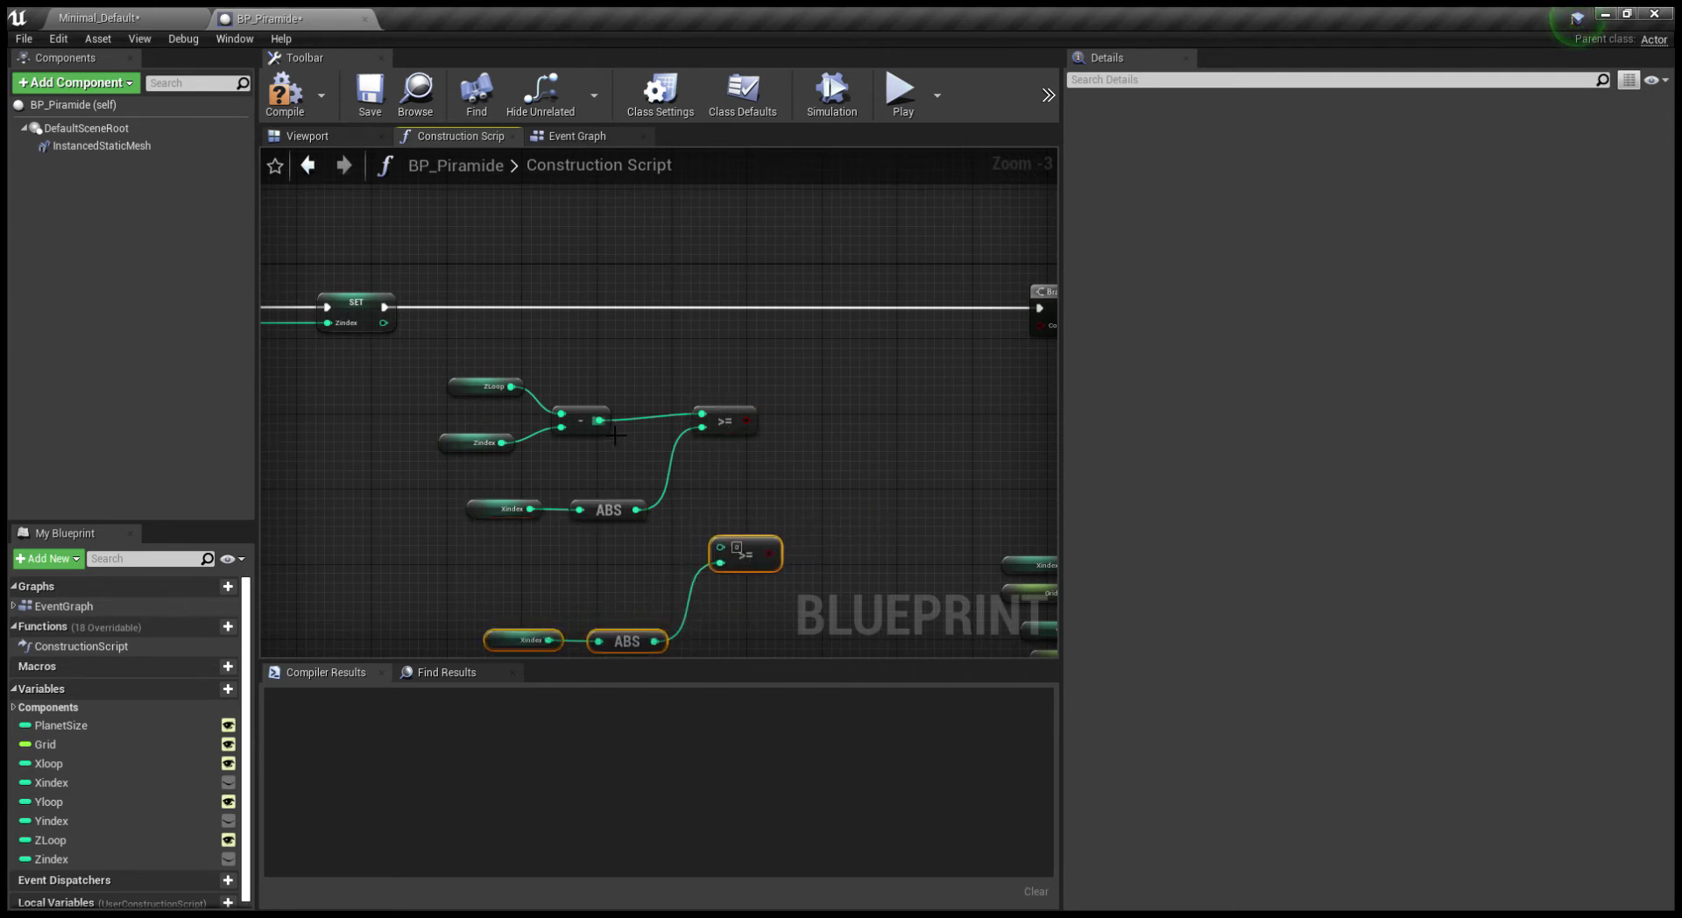
pyautogui.moveTo(600, 421); pyautogui.dragTo(741, 553)
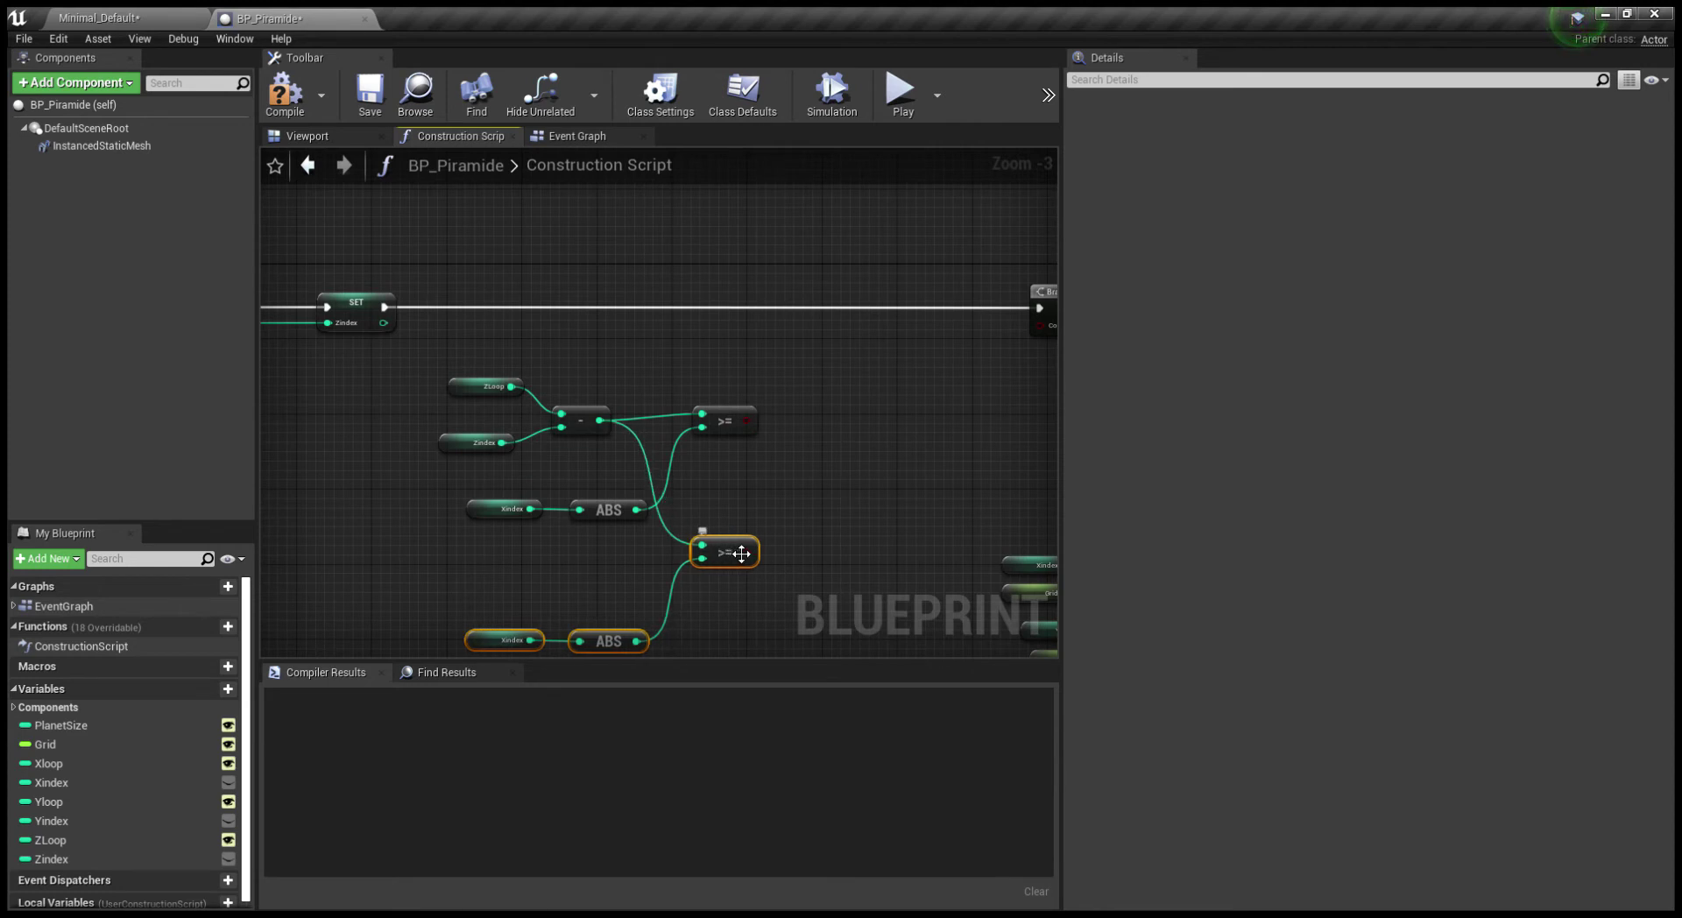
pyautogui.moveTo(741, 552); pyautogui.dragTo(586, 559, button='right')
# Combine both >= results in an AND node and wire it to the Branch condition
pyautogui.moveTo(592, 427); pyautogui.dragTo(661, 473)
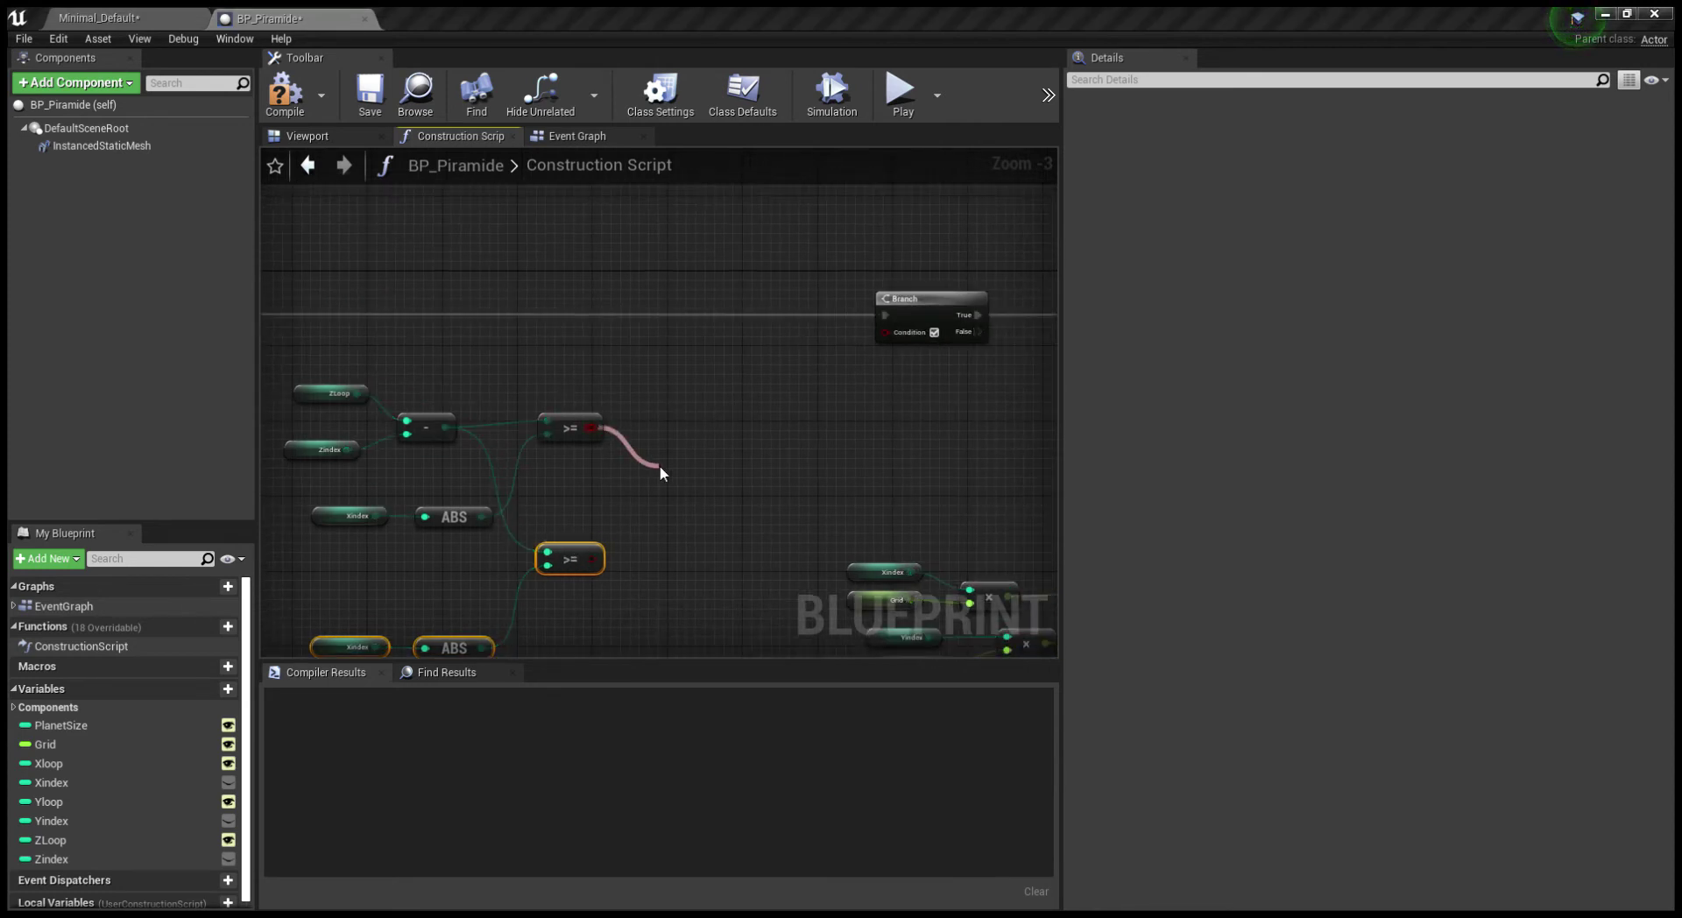
pyautogui.click(753, 665)
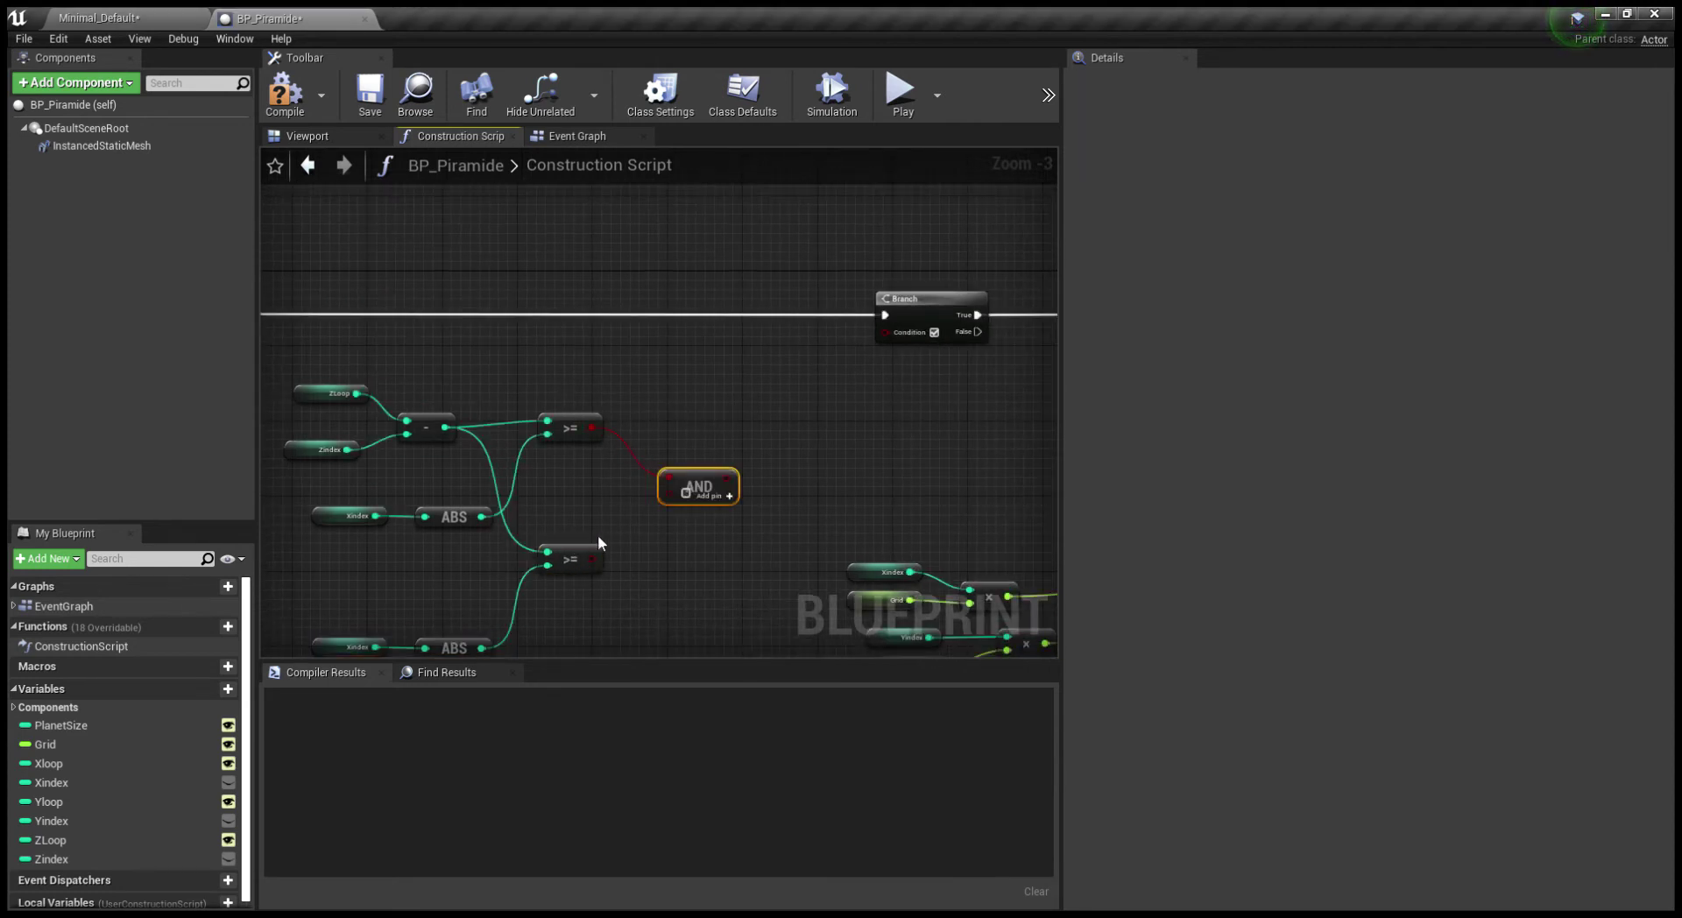
pyautogui.moveTo(596, 558); pyautogui.dragTo(687, 514)
pyautogui.moveTo(687, 514); pyautogui.dragTo(550, 606, button='right')
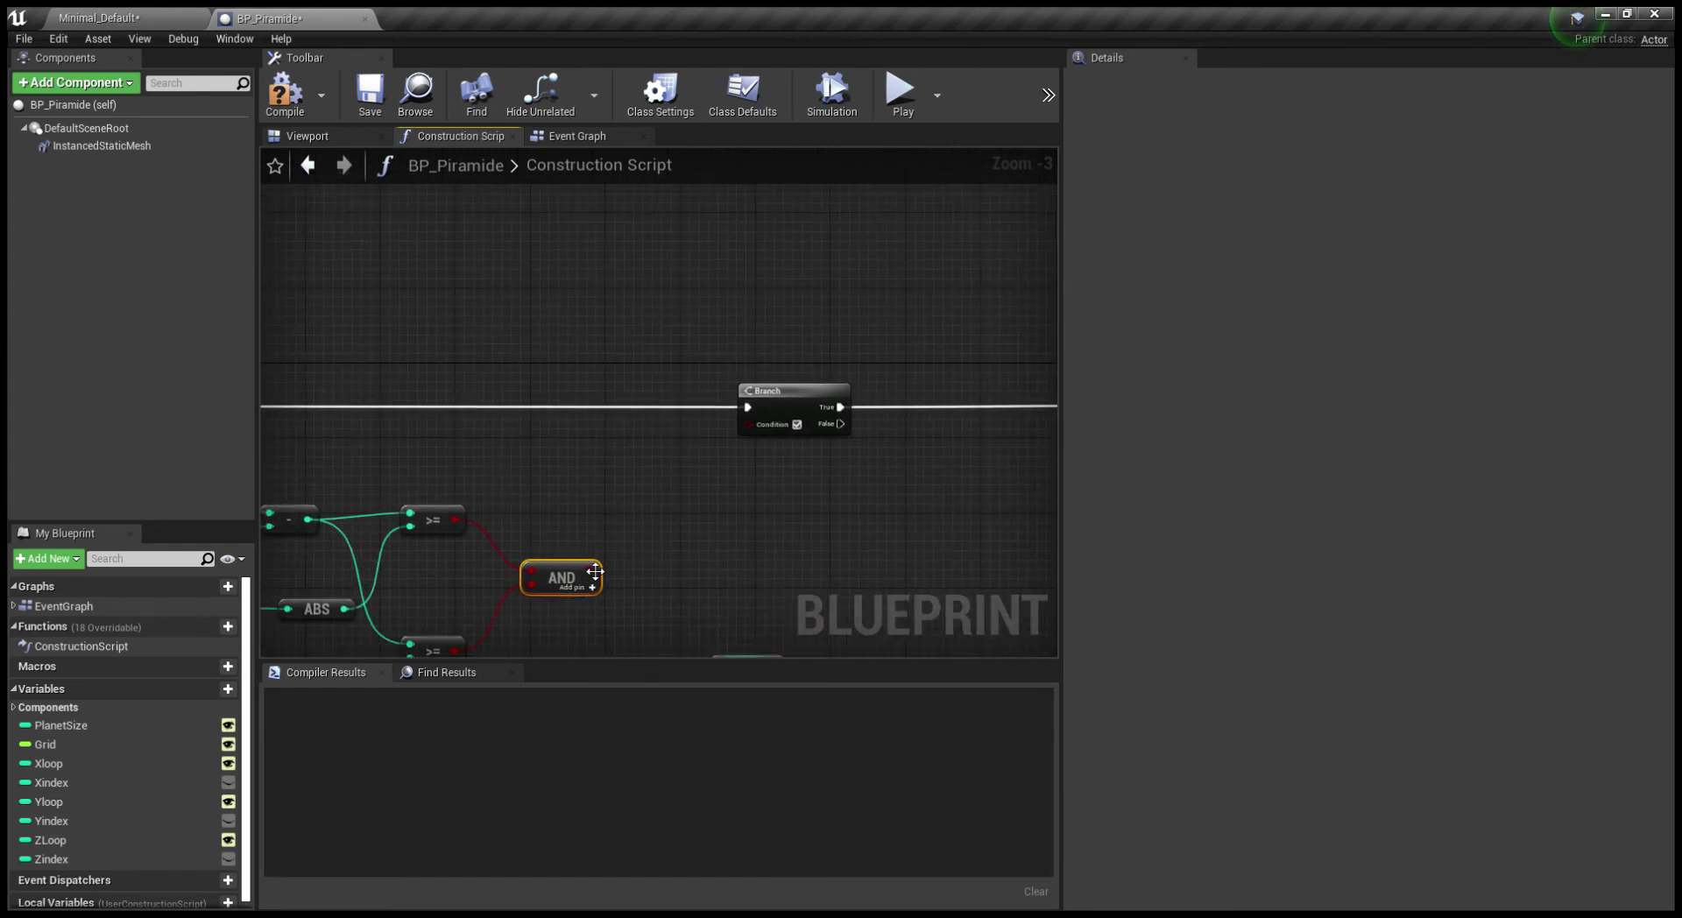
pyautogui.moveTo(594, 571); pyautogui.dragTo(762, 428)
pyautogui.scroll(-1, 713, 503)
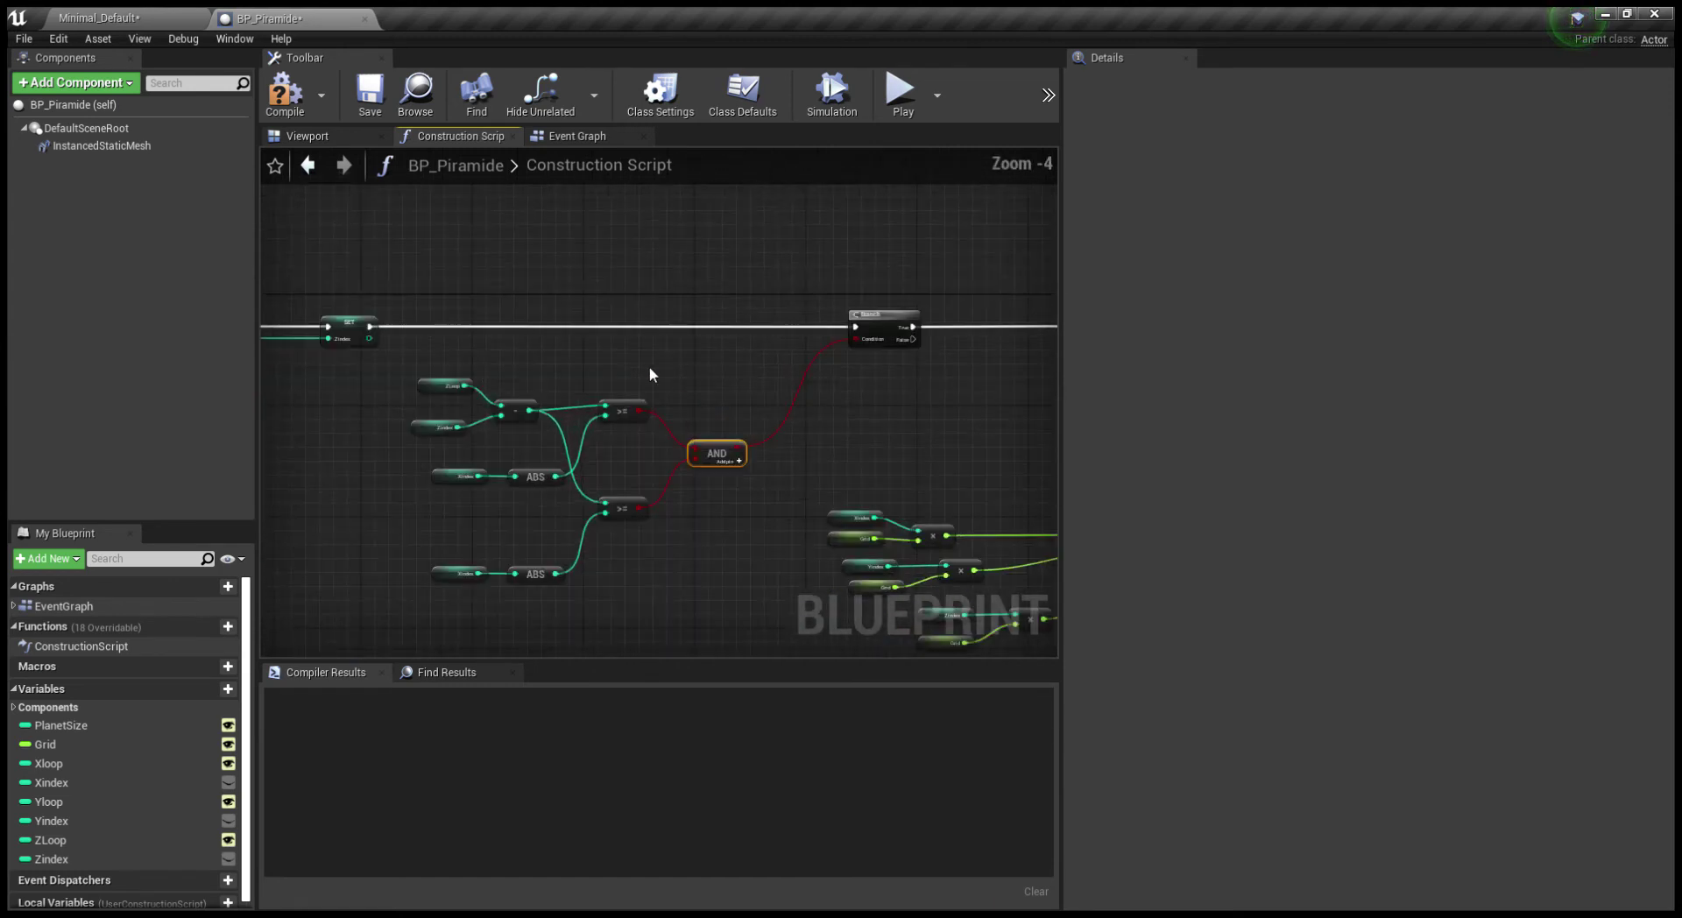
# Compile BP_Piramide and return to the Construction Script graph
pyautogui.click(314, 135)
pyautogui.press('F7')
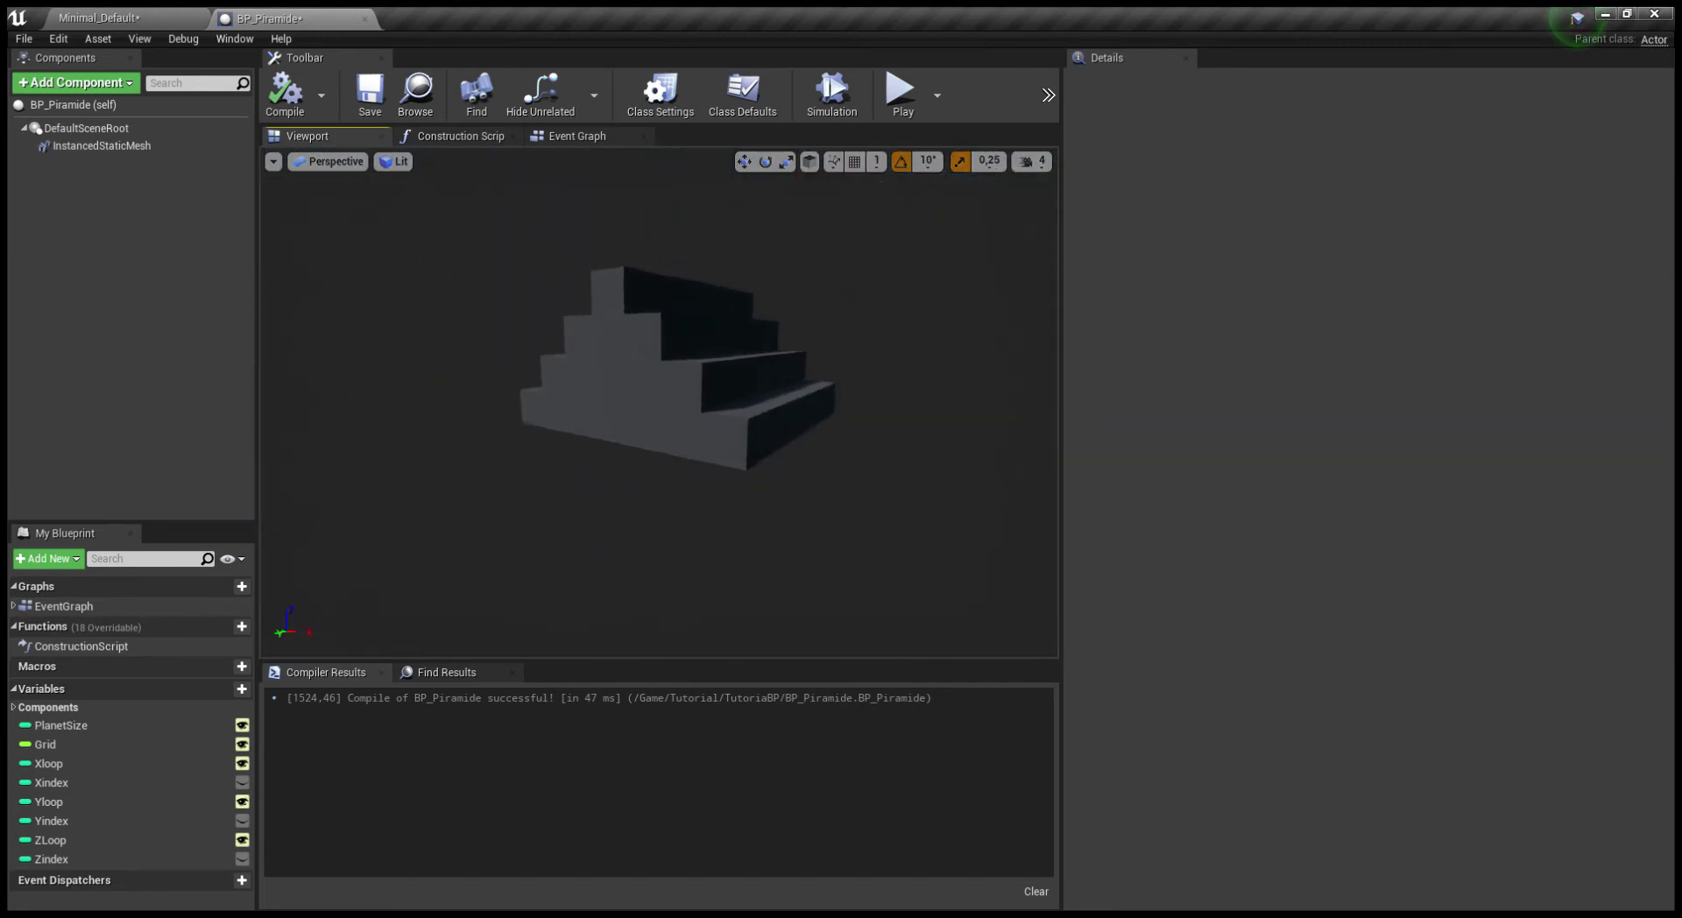
pyautogui.click(477, 138)
# Move the lower Xindex and ABS nodes up and delete the duplicated Xindex getter
pyautogui.moveTo(782, 536); pyautogui.dragTo(608, 469, button='right')
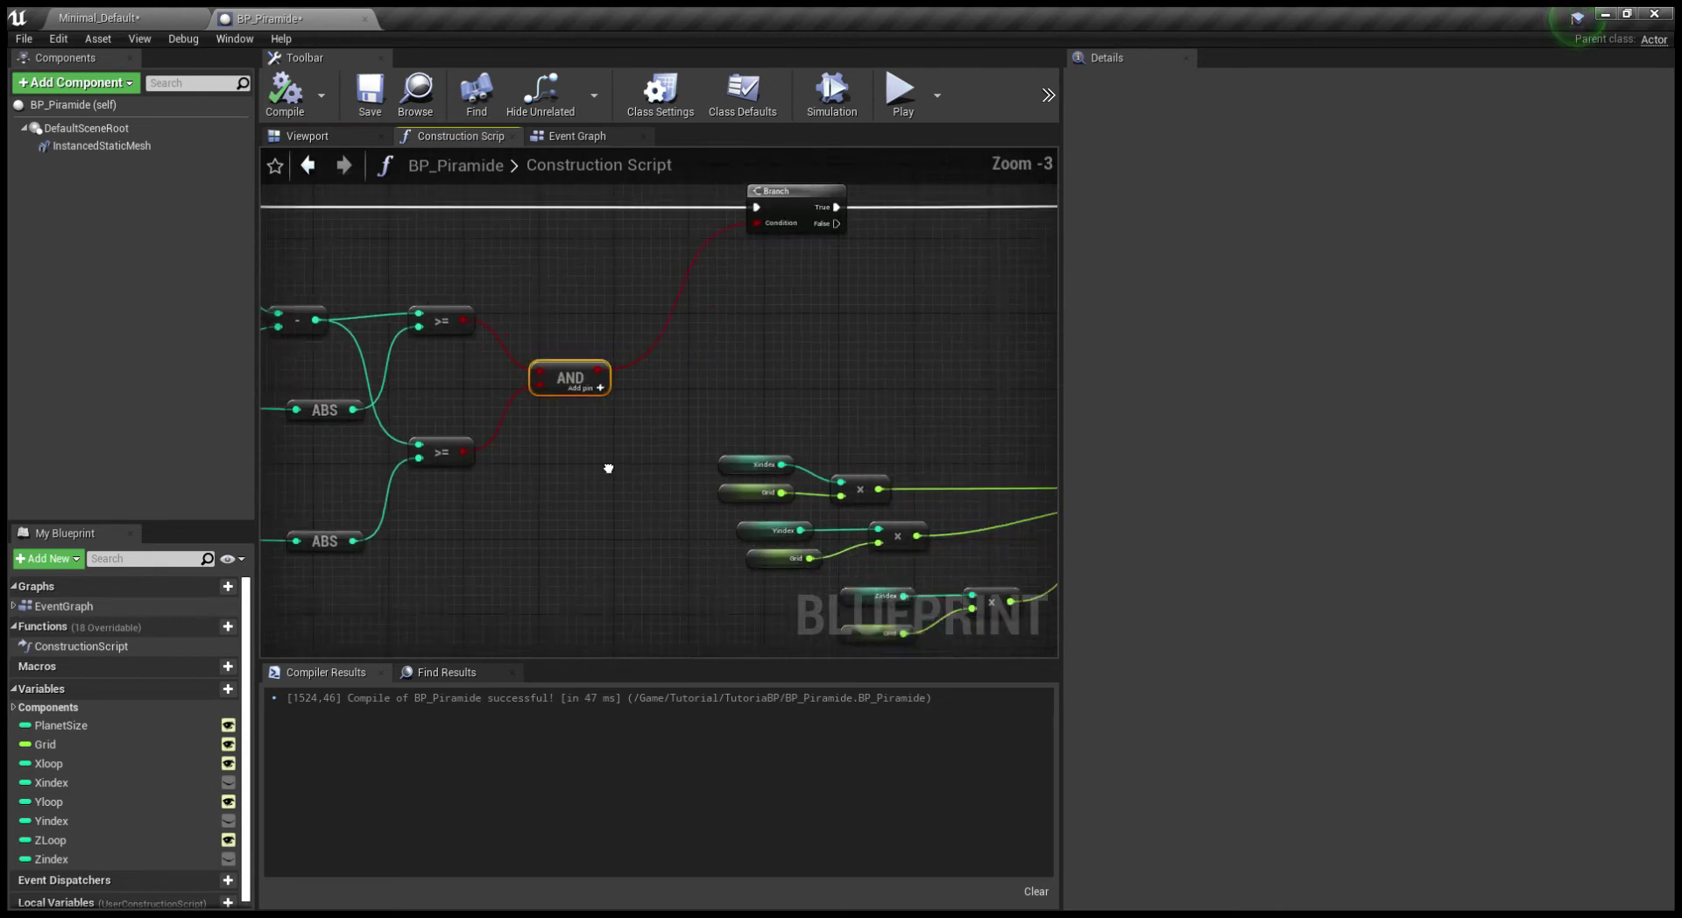
pyautogui.scroll(-3, 608, 468)
pyautogui.moveTo(620, 403); pyautogui.dragTo(541, 419, button='right')
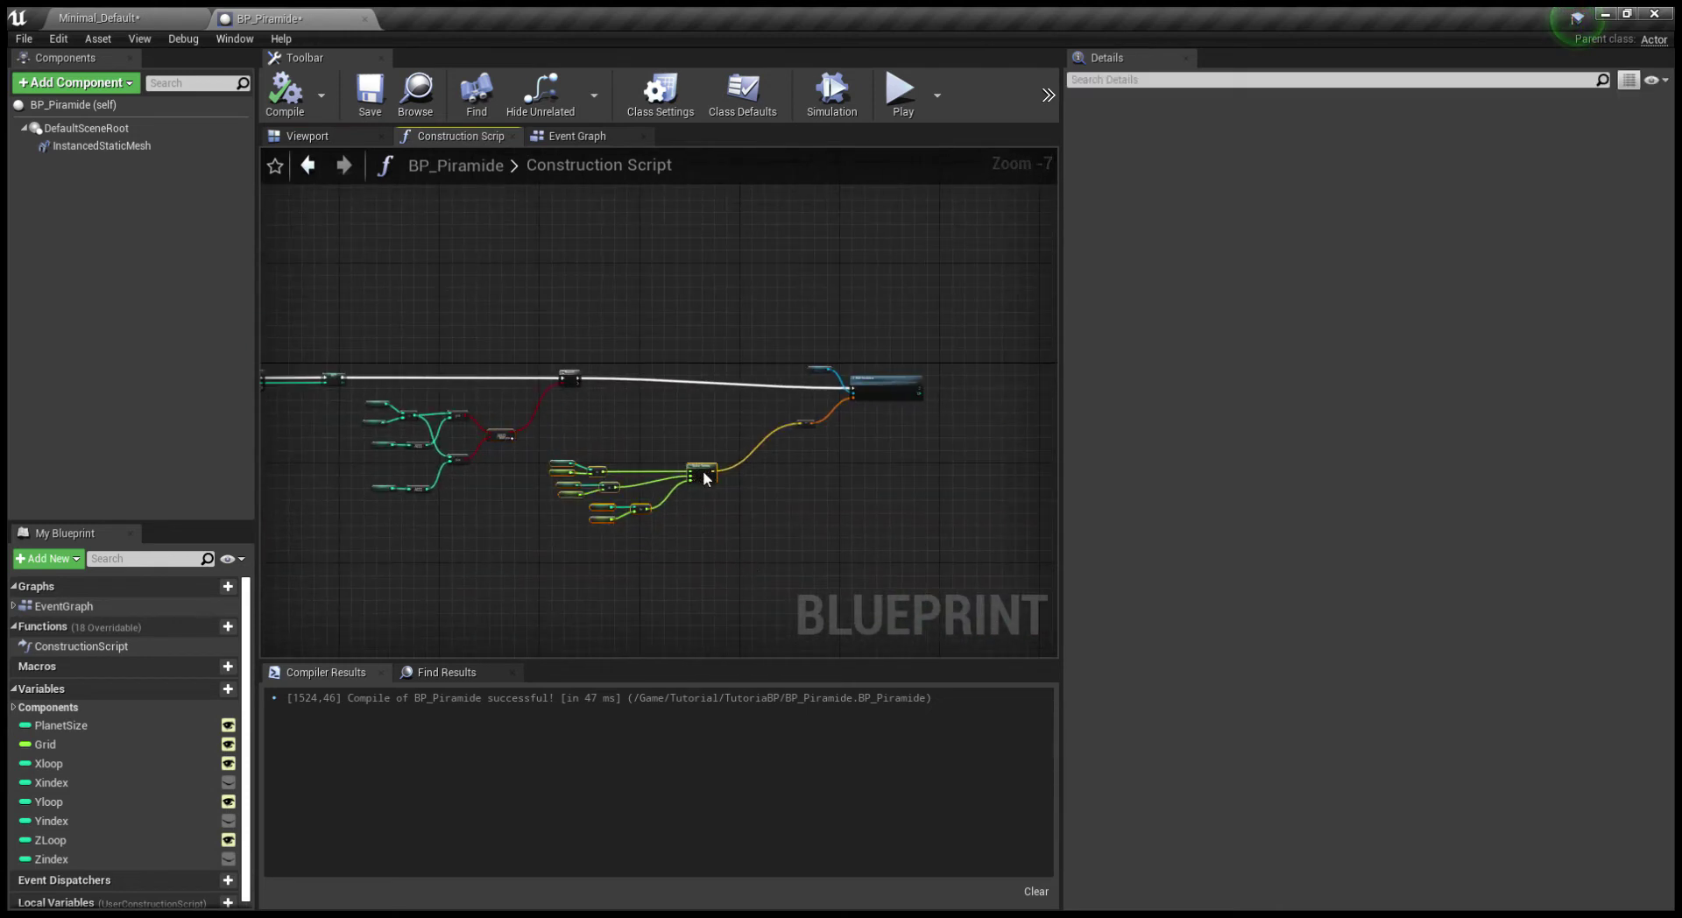
pyautogui.click(513, 501)
pyautogui.scroll(6, 713, 466)
pyautogui.moveTo(713, 466); pyautogui.dragTo(710, 493, button='right')
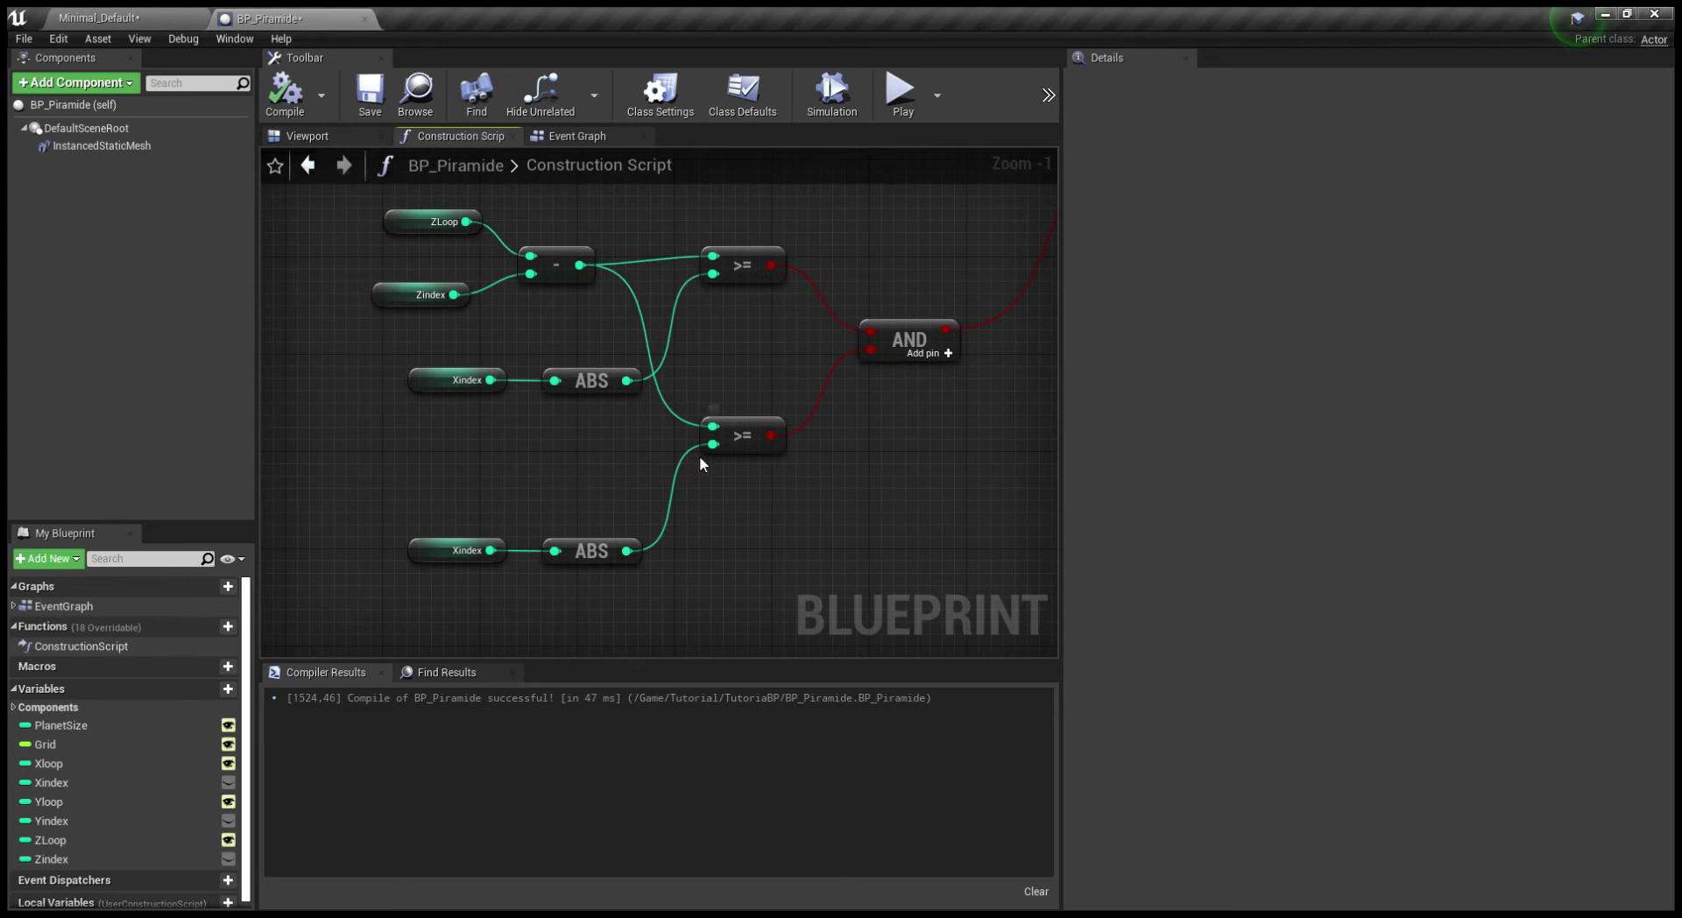
pyautogui.moveTo(643, 592); pyautogui.dragTo(477, 533)
pyautogui.moveTo(613, 560); pyautogui.dragTo(613, 513)
pyautogui.click(517, 547)
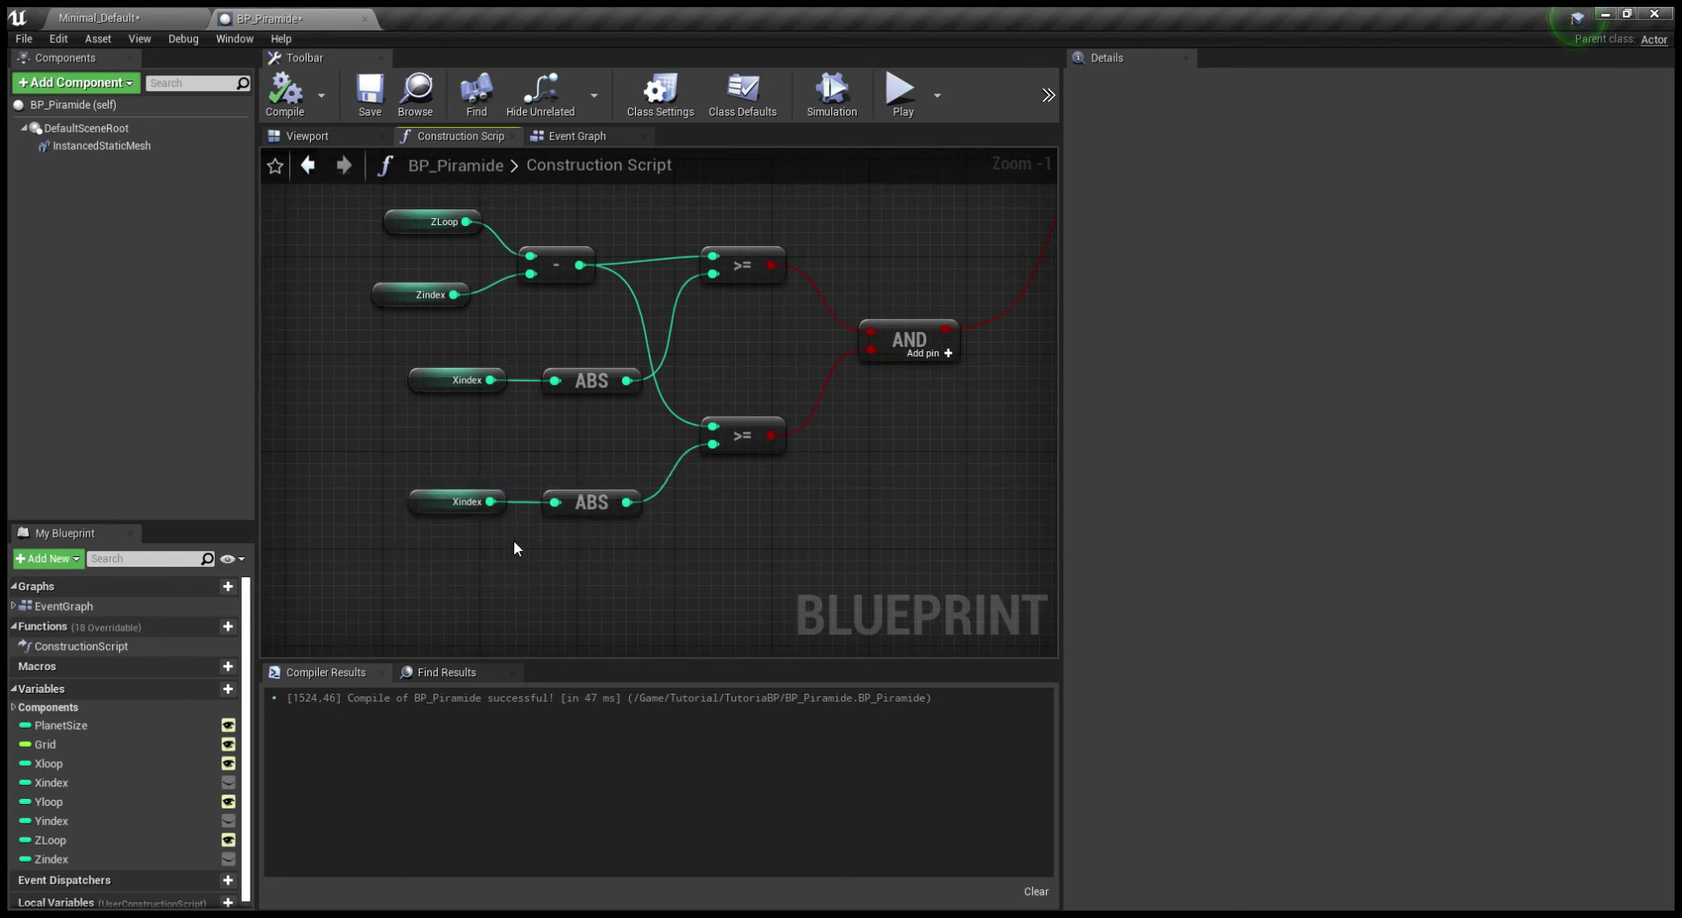
pyautogui.click(449, 510)
pyautogui.press('Delete')
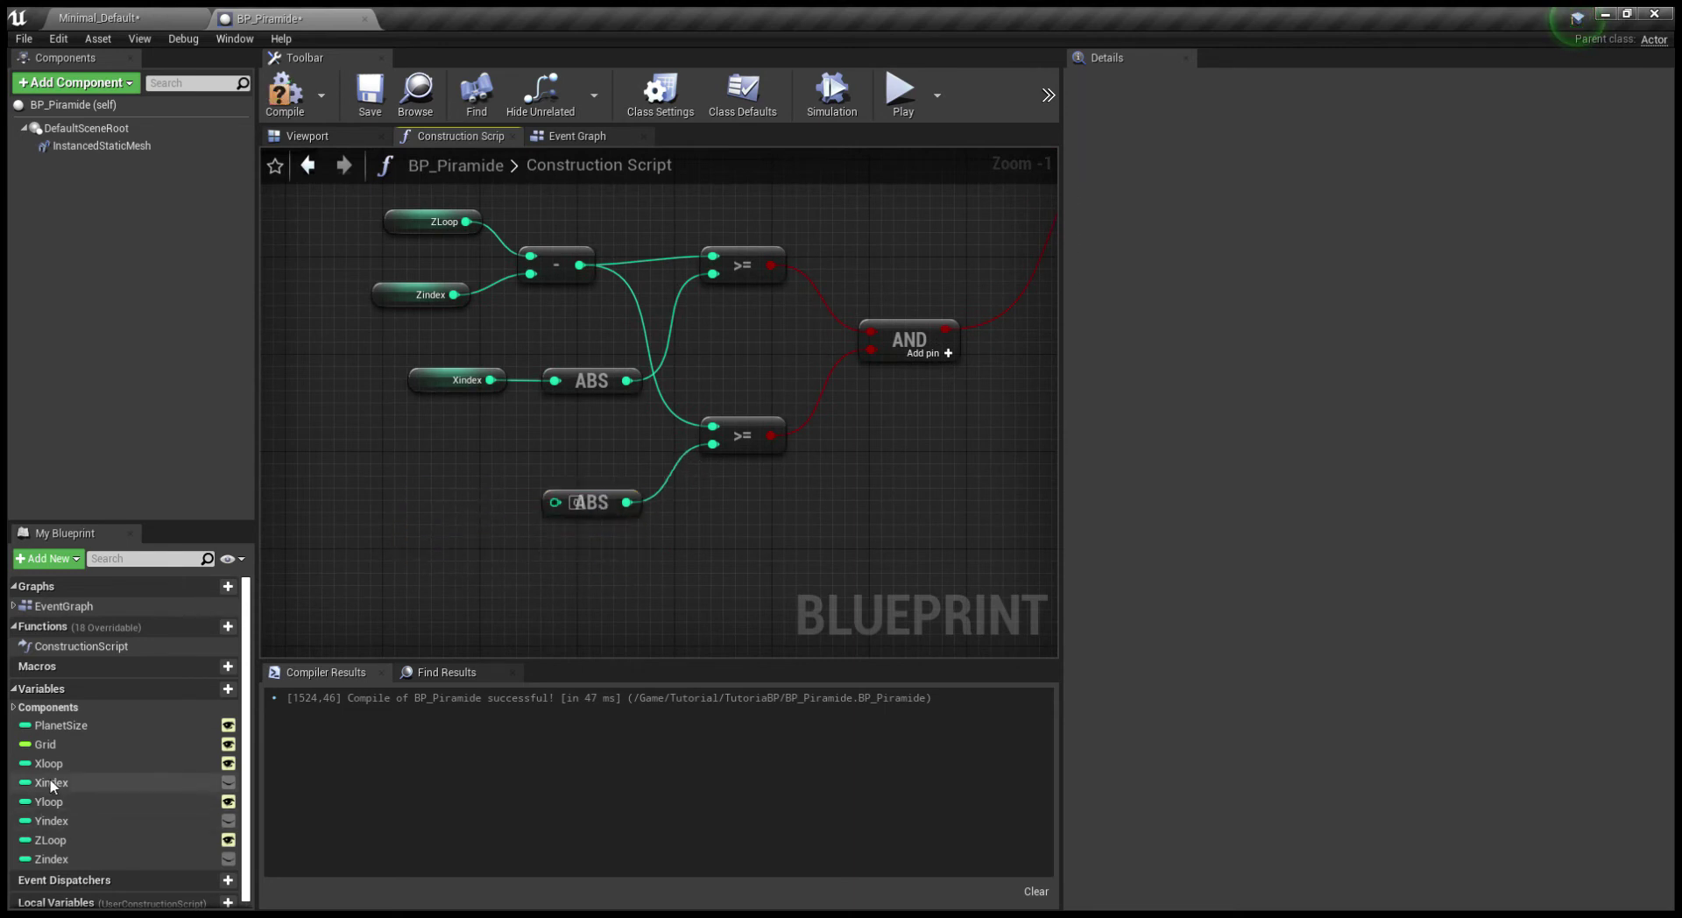
# Plug a Yindex getter into the lower ABS input and compile
pyautogui.moveTo(52, 820); pyautogui.dragTo(555, 502)
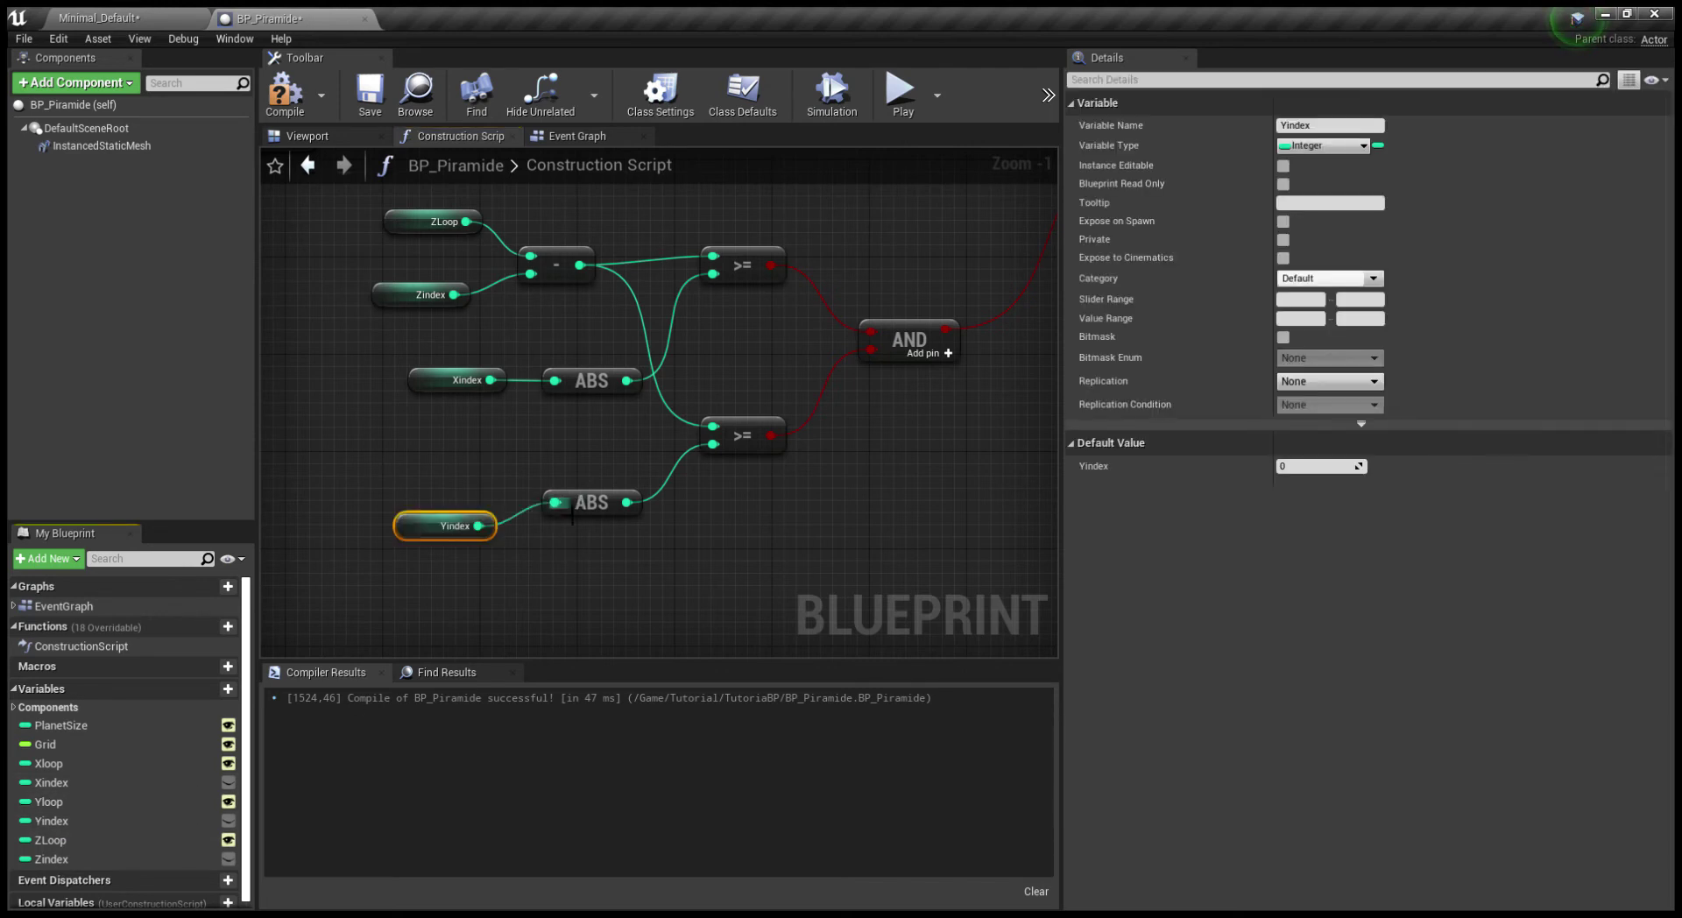
pyautogui.moveTo(443, 537); pyautogui.dragTo(448, 516)
pyautogui.click(306, 135)
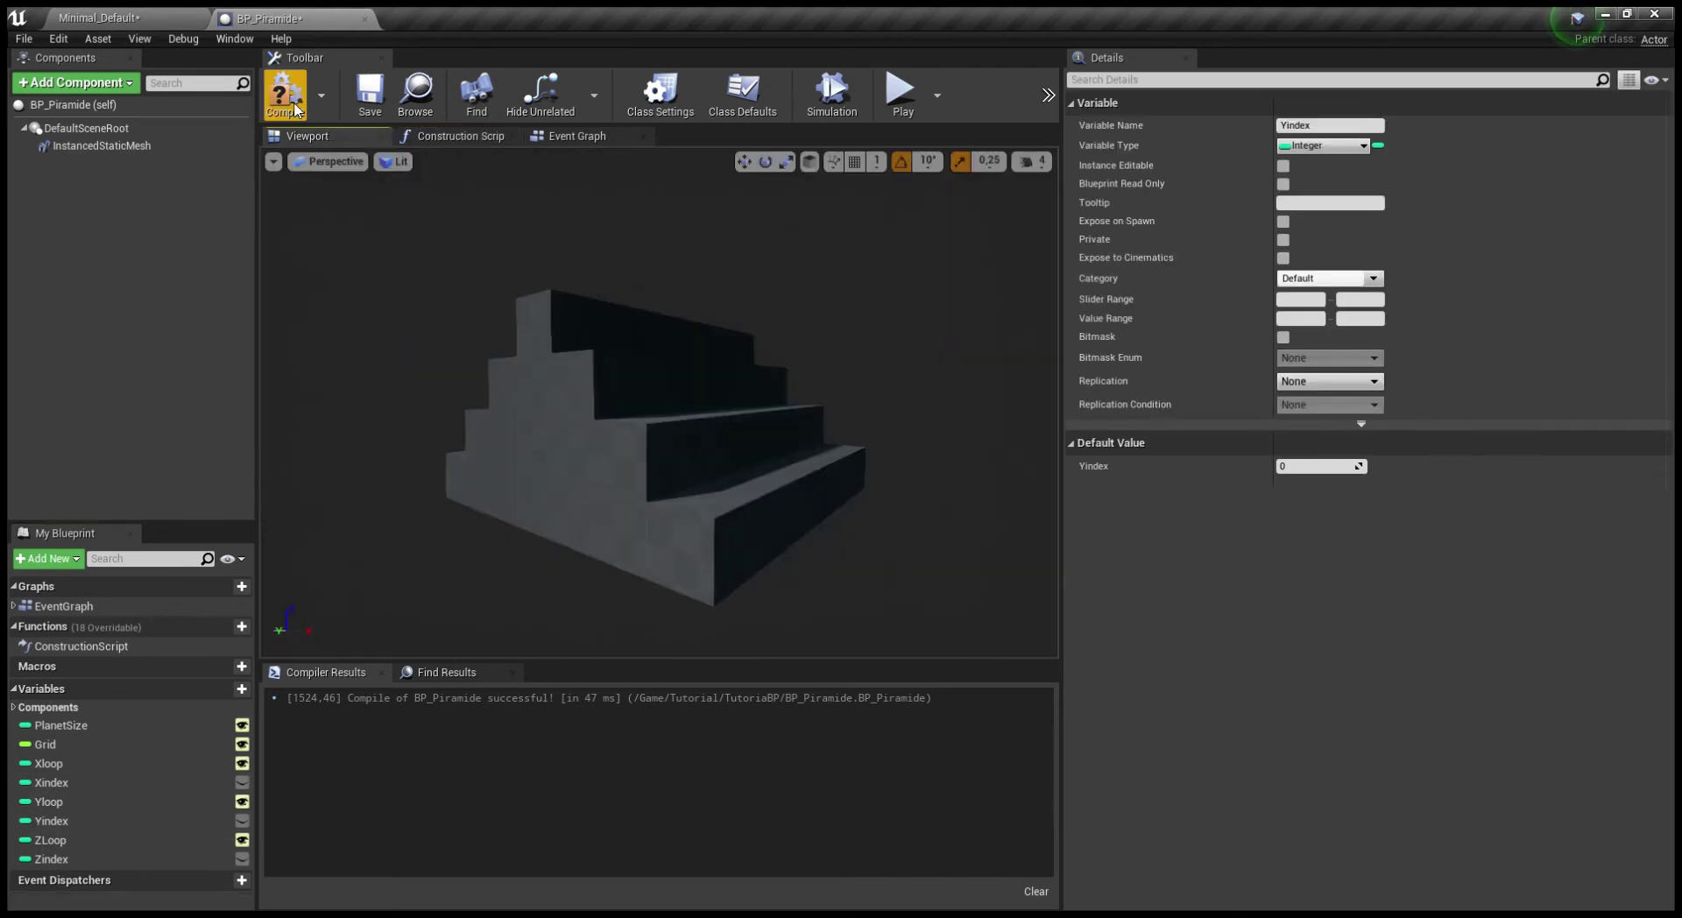
# Inspect the pyramid in the Viewport preview, including as wireframe, then go back to the graph
pyautogui.click(285, 92)
pyautogui.moveTo(657, 394)
pyautogui.mouseDown()
pyautogui.moveTo(613, 455)
pyautogui.moveTo(526, 438)
pyautogui.moveTo(525, 368)
pyautogui.moveTo(526, 447)
pyautogui.mouseUp()
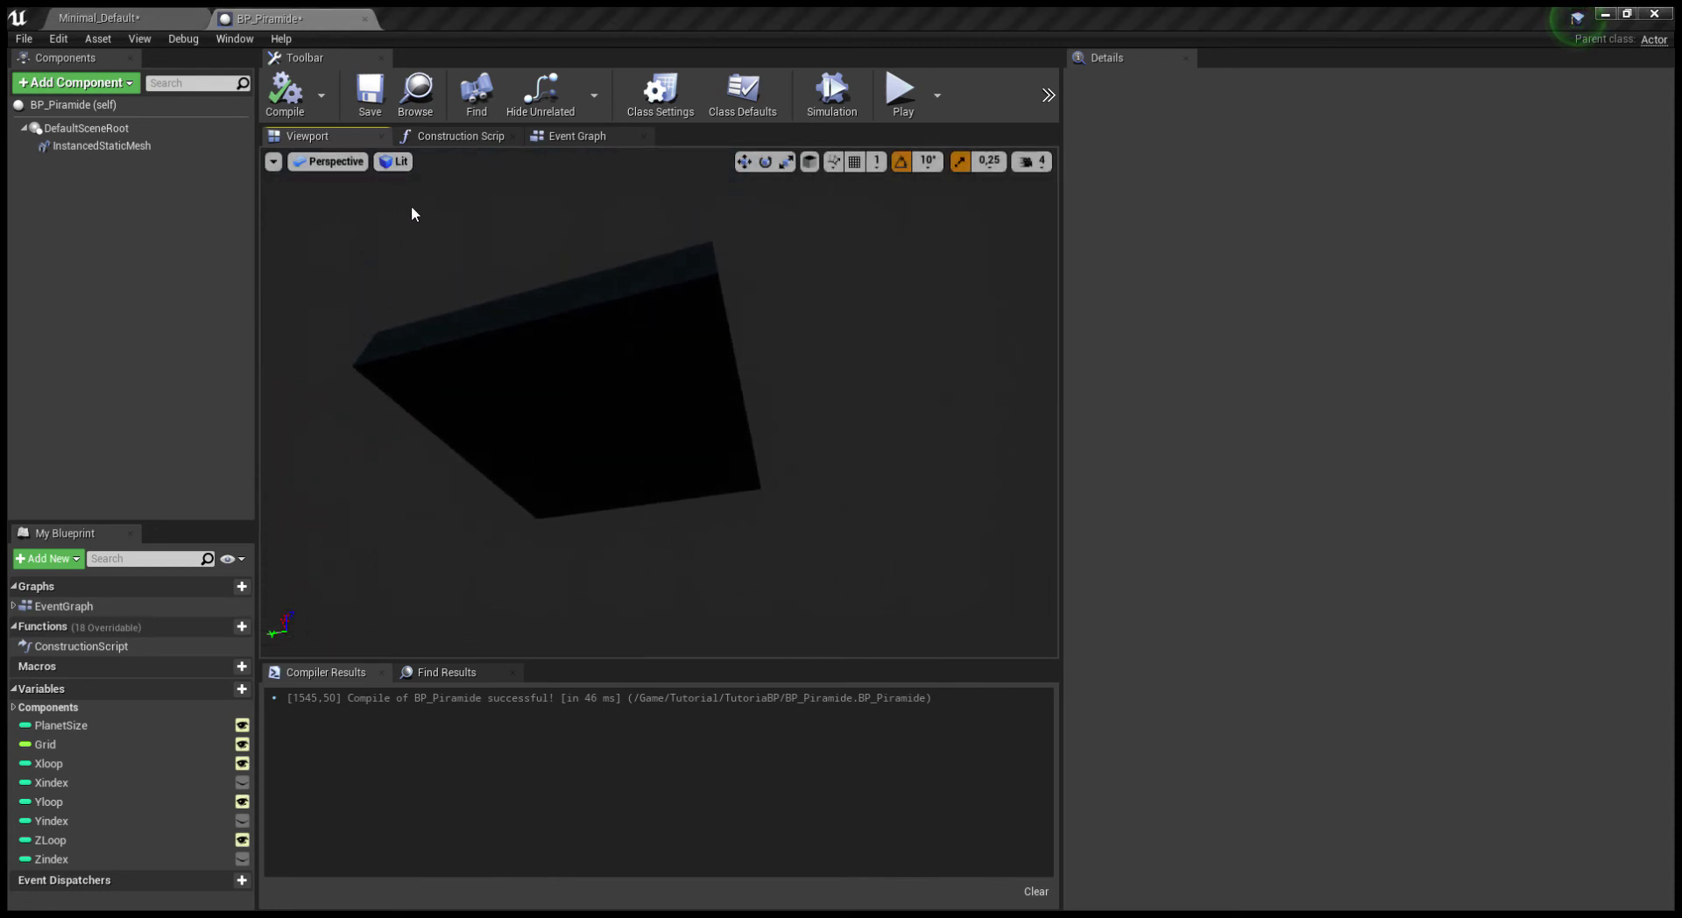
pyautogui.hotkey('alt', '2')
pyautogui.moveTo(449, 249); pyautogui.dragTo(679, 465)
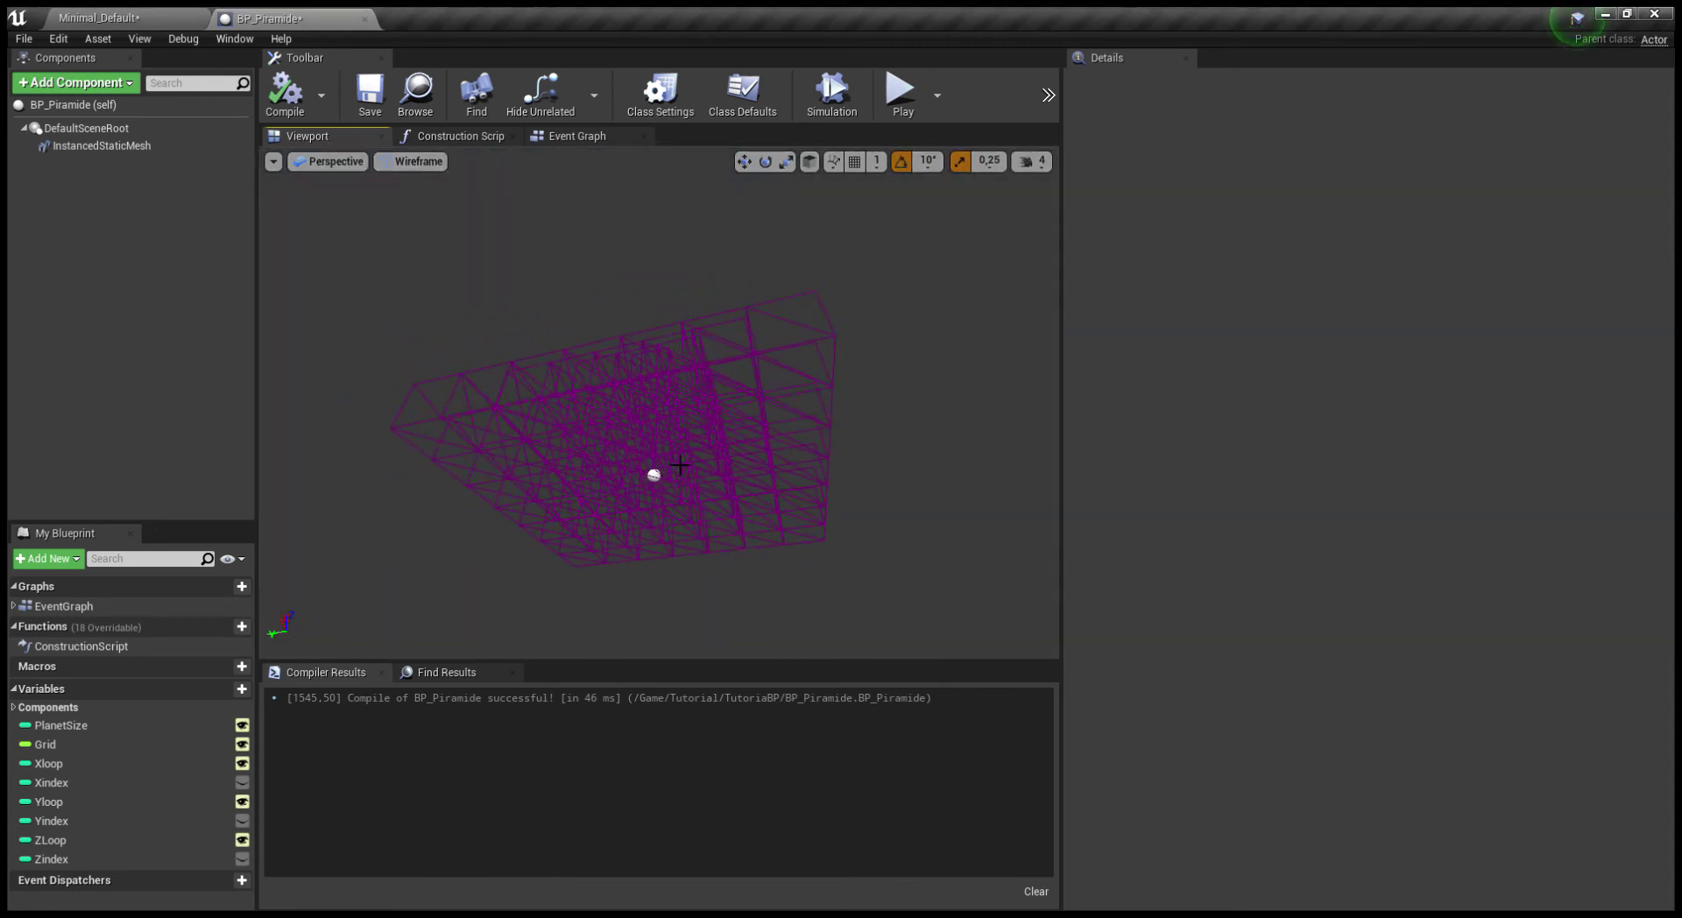
pyautogui.click(478, 141)
pyautogui.moveTo(691, 452)
pyautogui.mouseDown(button='right')
pyautogui.moveTo(619, 394)
pyautogui.moveTo(612, 476)
pyautogui.moveTo(578, 439)
pyautogui.mouseUp(button='right')
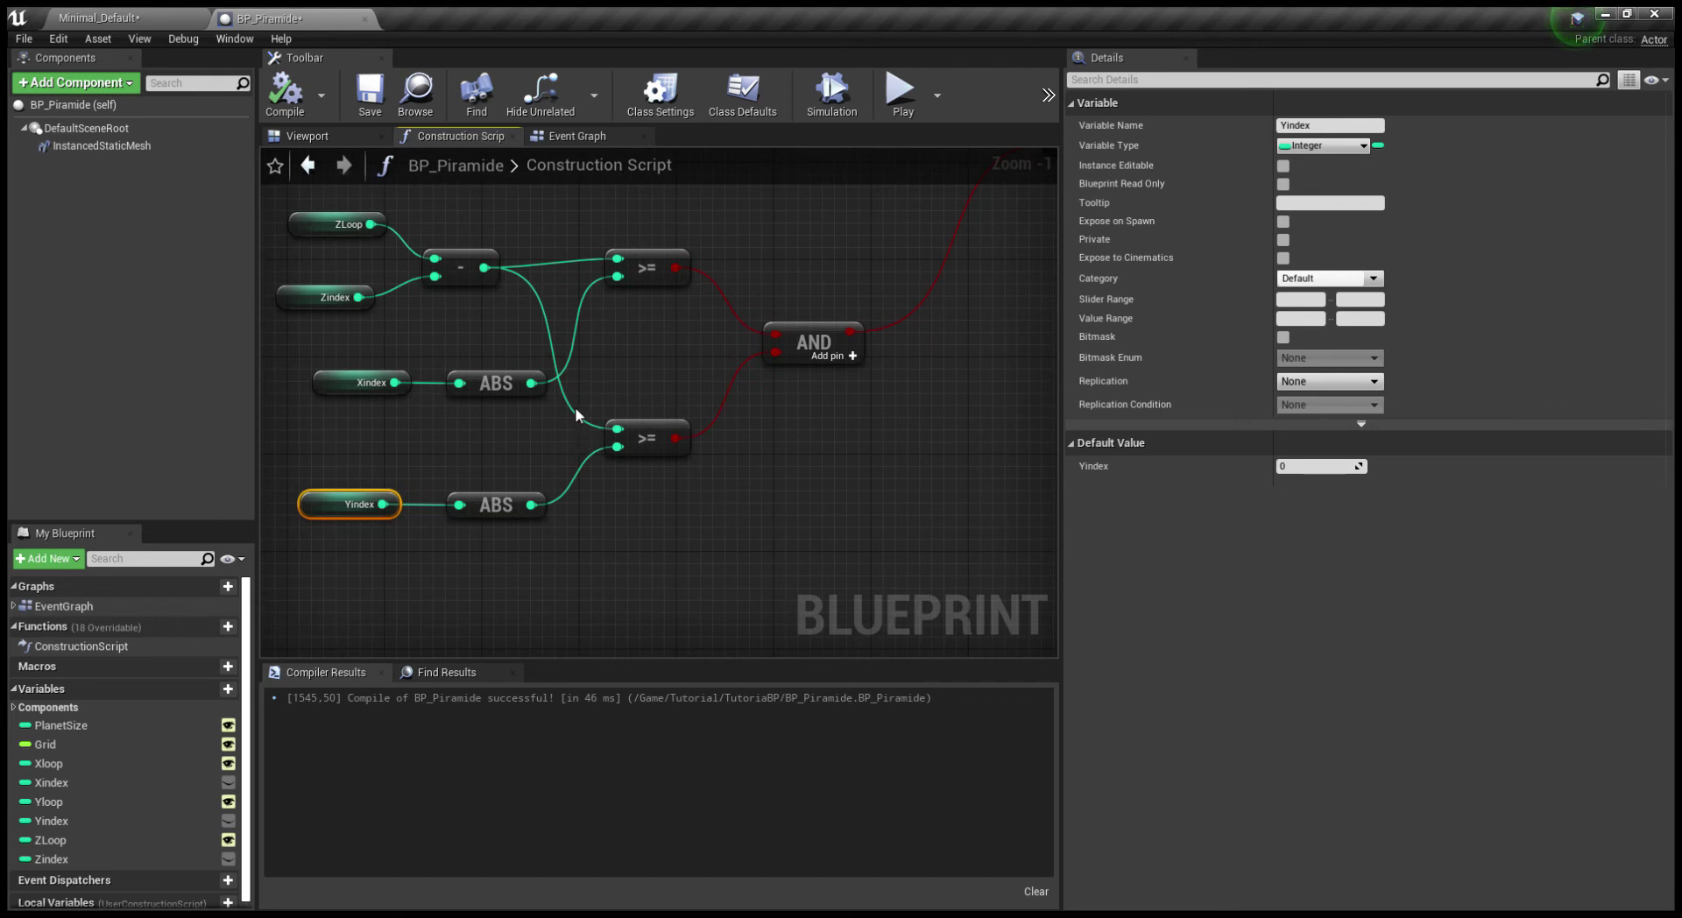
# Compare the Xindex ABS result with the subtraction result using an == node
pyautogui.moveTo(531, 383); pyautogui.dragTo(765, 522)
pyautogui.click(844, 606)
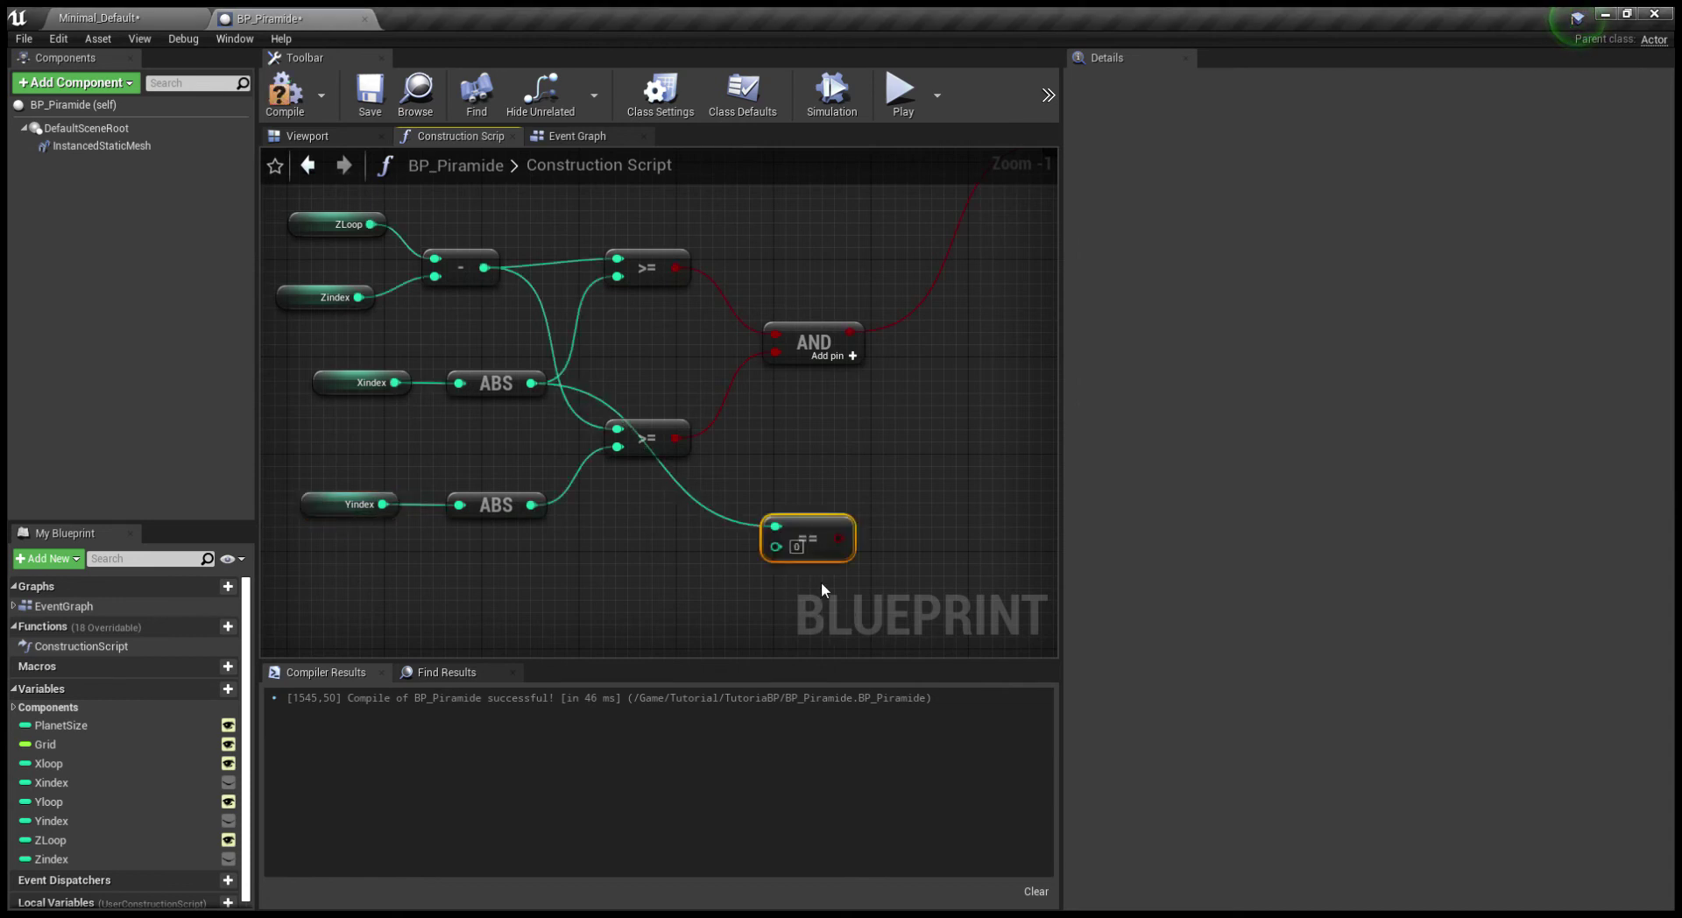
pyautogui.moveTo(447, 290)
pyautogui.mouseDown()
pyautogui.moveTo(526, 433)
pyautogui.moveTo(725, 563)
pyautogui.mouseUp()
pyautogui.moveTo(725, 563); pyautogui.dragTo(620, 546, button='right')
pyautogui.moveTo(724, 350); pyautogui.dragTo(907, 333)
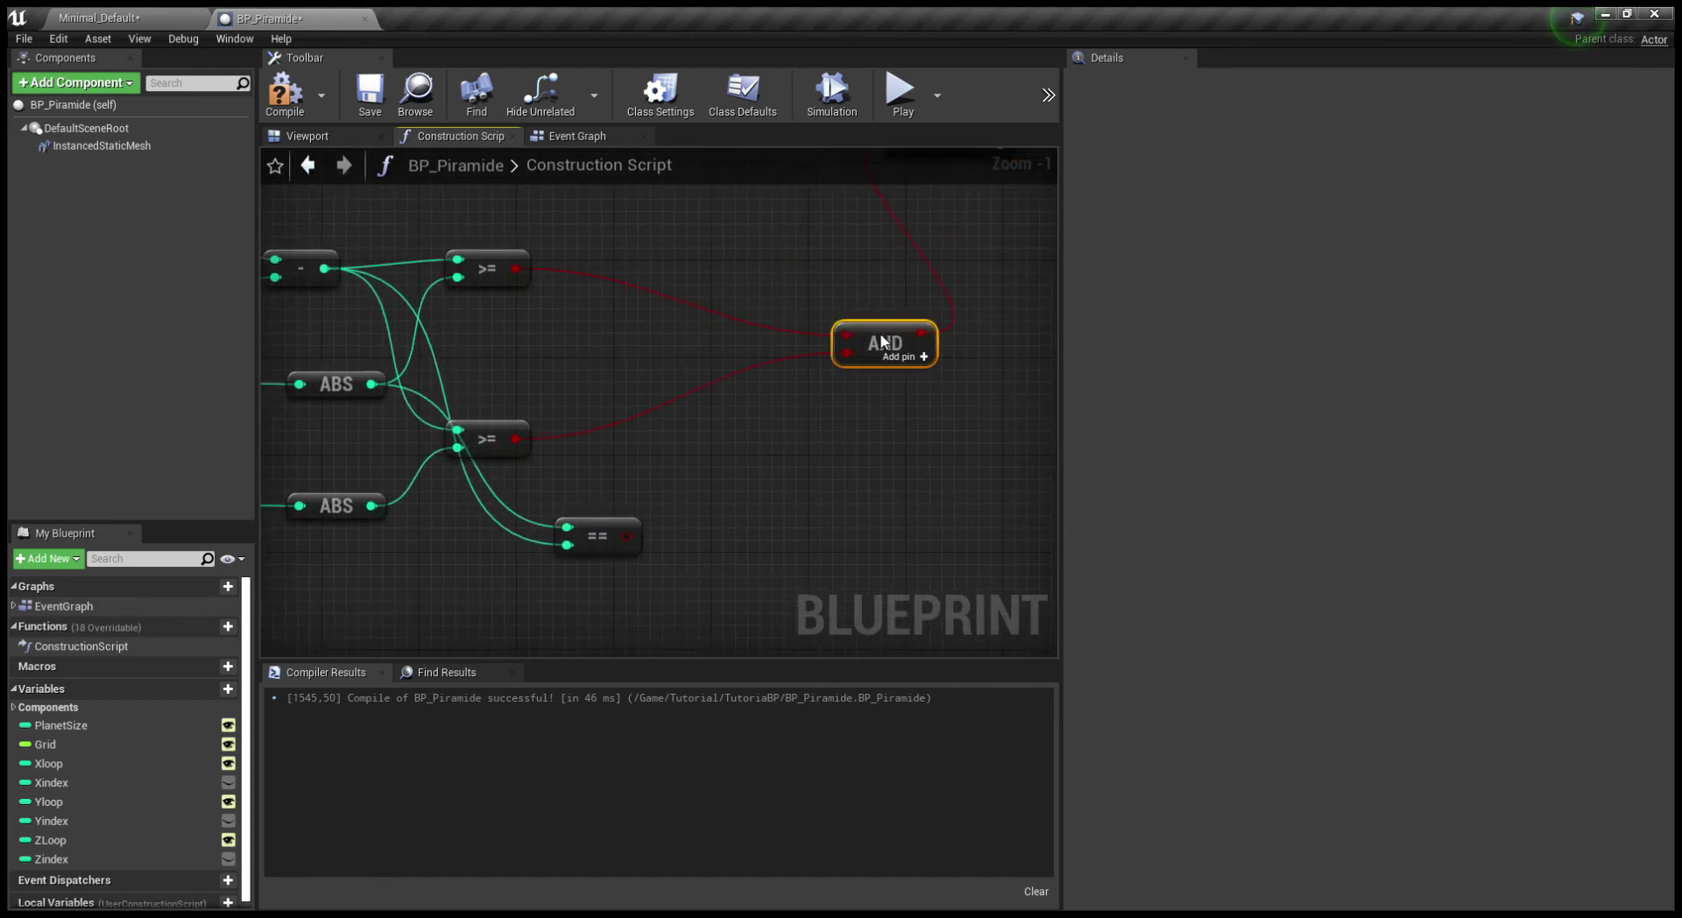
pyautogui.moveTo(612, 527); pyautogui.dragTo(686, 499, button='right')
# Duplicate the == node and wire the Yindex ABS result and subtraction result into it
pyautogui.click(692, 498)
pyautogui.hotkey('ctrl', 'c')
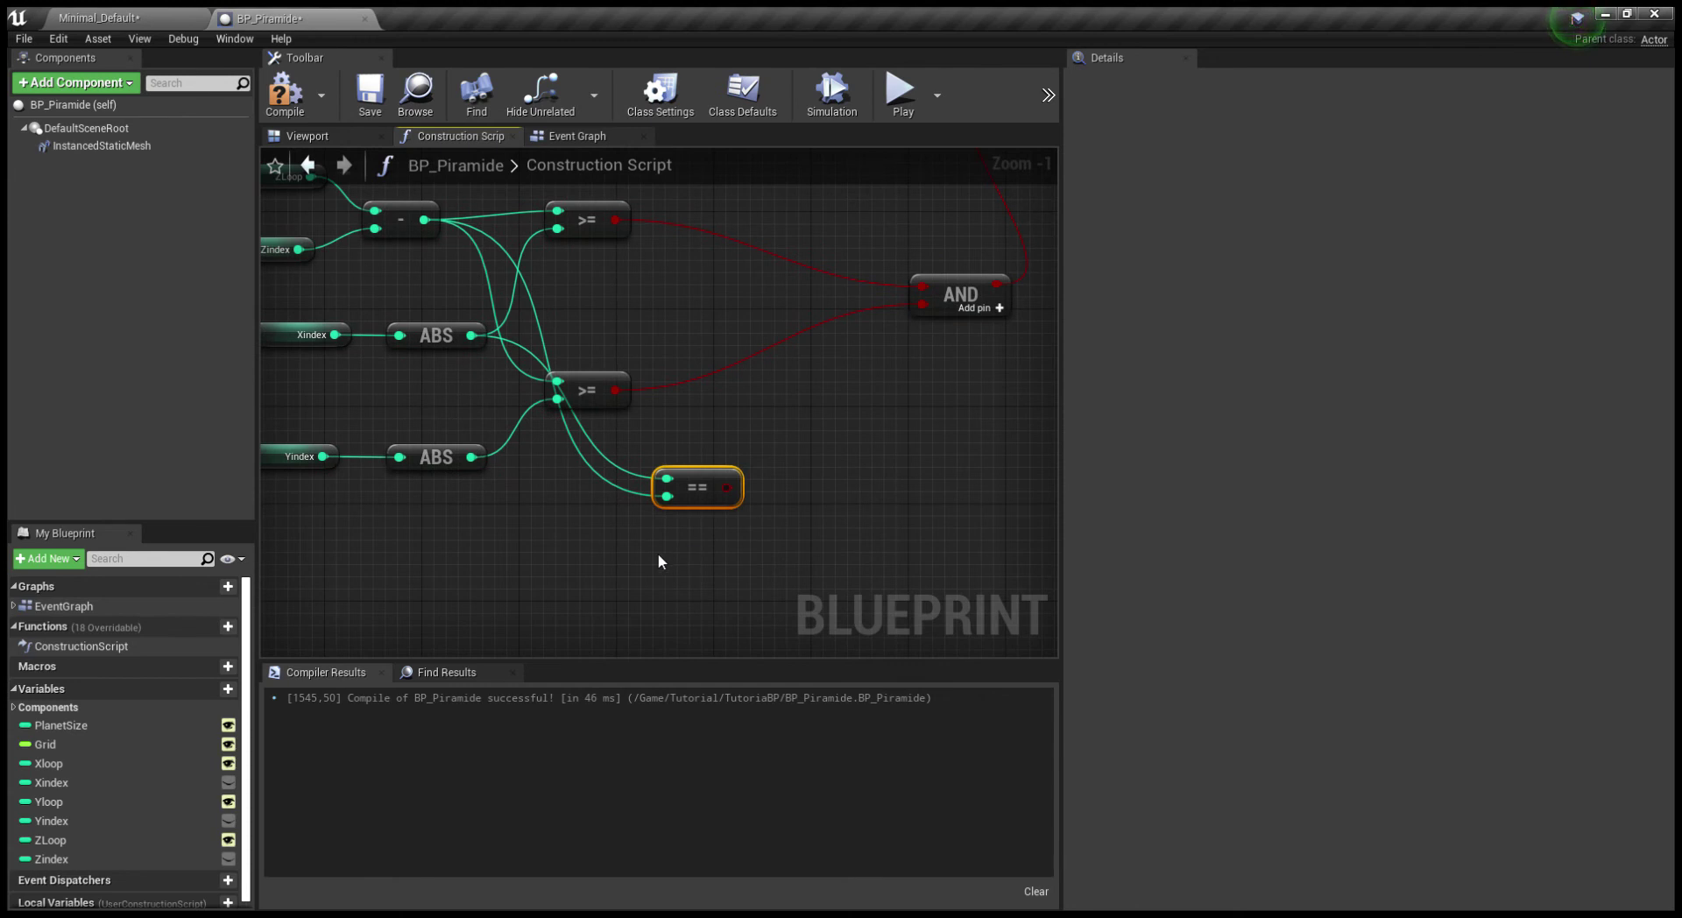
pyautogui.hotkey('ctrl', 'v')
pyautogui.moveTo(573, 543); pyautogui.dragTo(590, 522, button='right')
pyautogui.moveTo(553, 465); pyautogui.dragTo(749, 572)
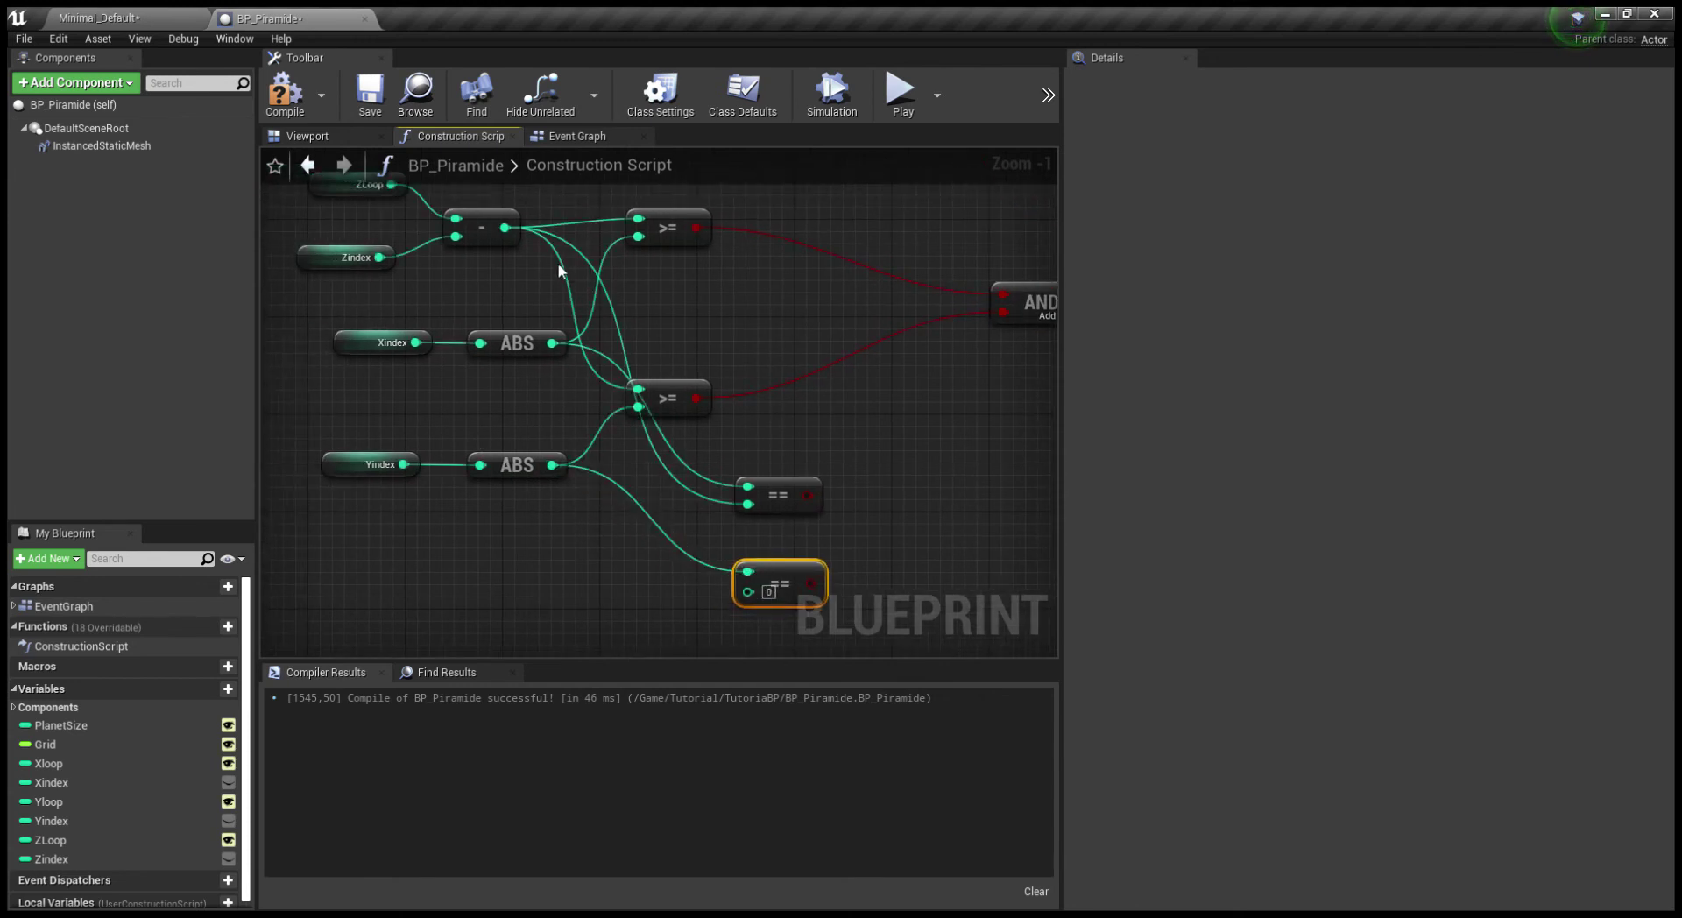
pyautogui.moveTo(505, 228); pyautogui.dragTo(747, 592)
pyautogui.moveTo(772, 607); pyautogui.dragTo(612, 610, button='right')
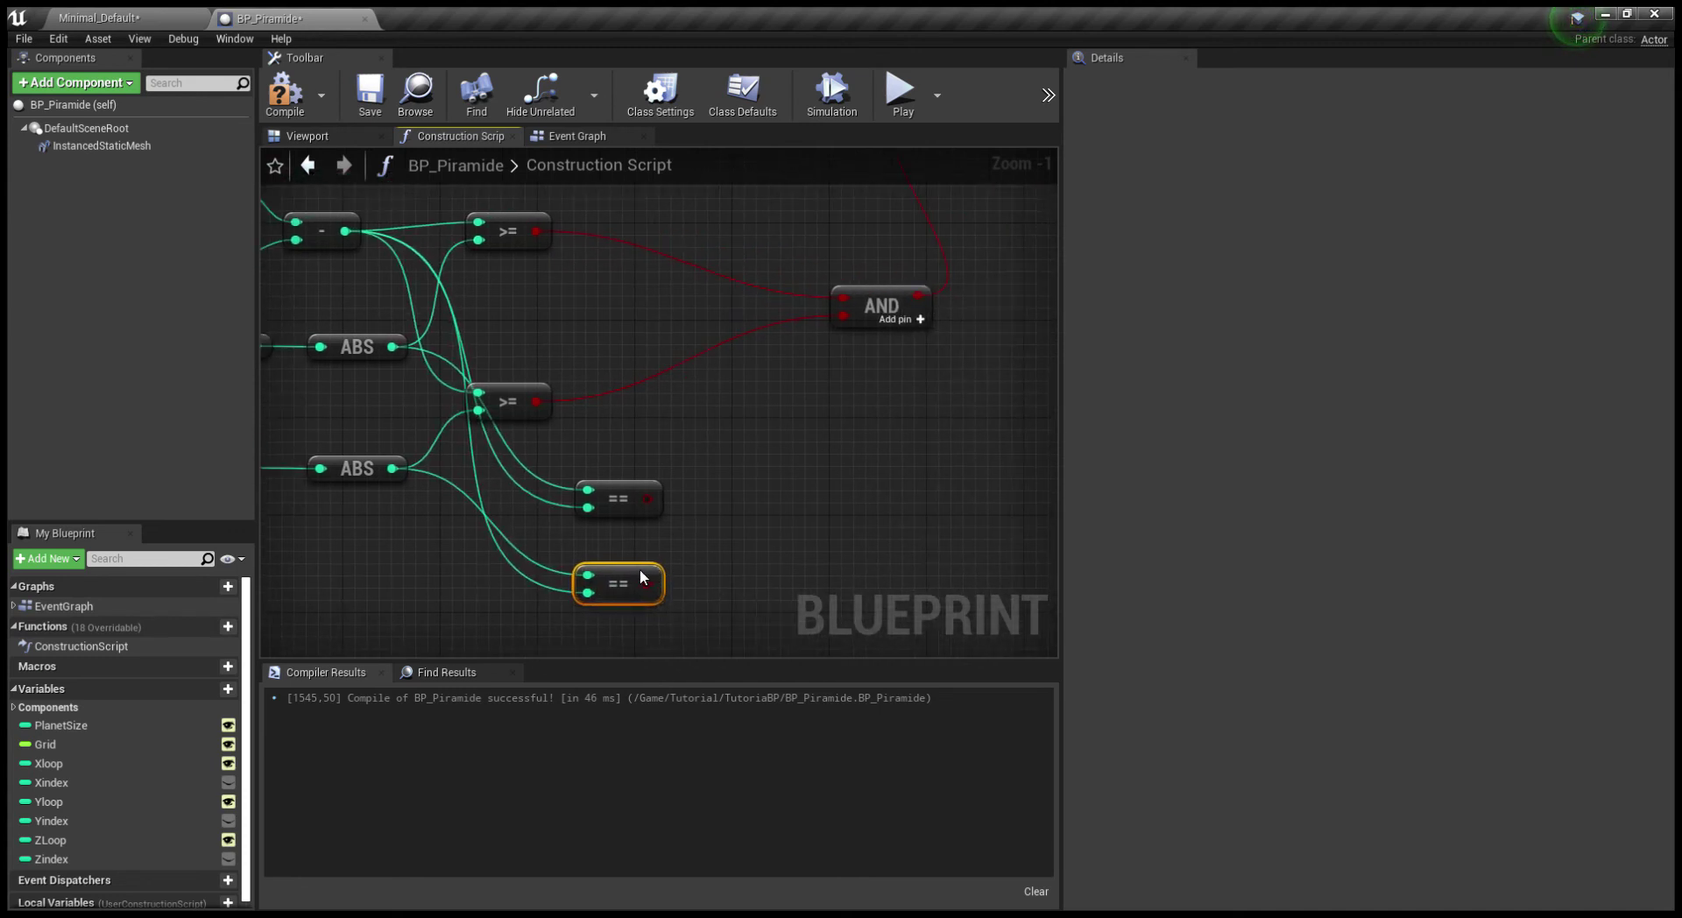
pyautogui.moveTo(642, 577); pyautogui.dragTo(629, 566)
# Join both == results in an OR node and feed it into a new third AND input
pyautogui.moveTo(650, 497)
pyautogui.mouseDown()
pyautogui.moveTo(638, 484)
pyautogui.moveTo(682, 504)
pyautogui.mouseUp()
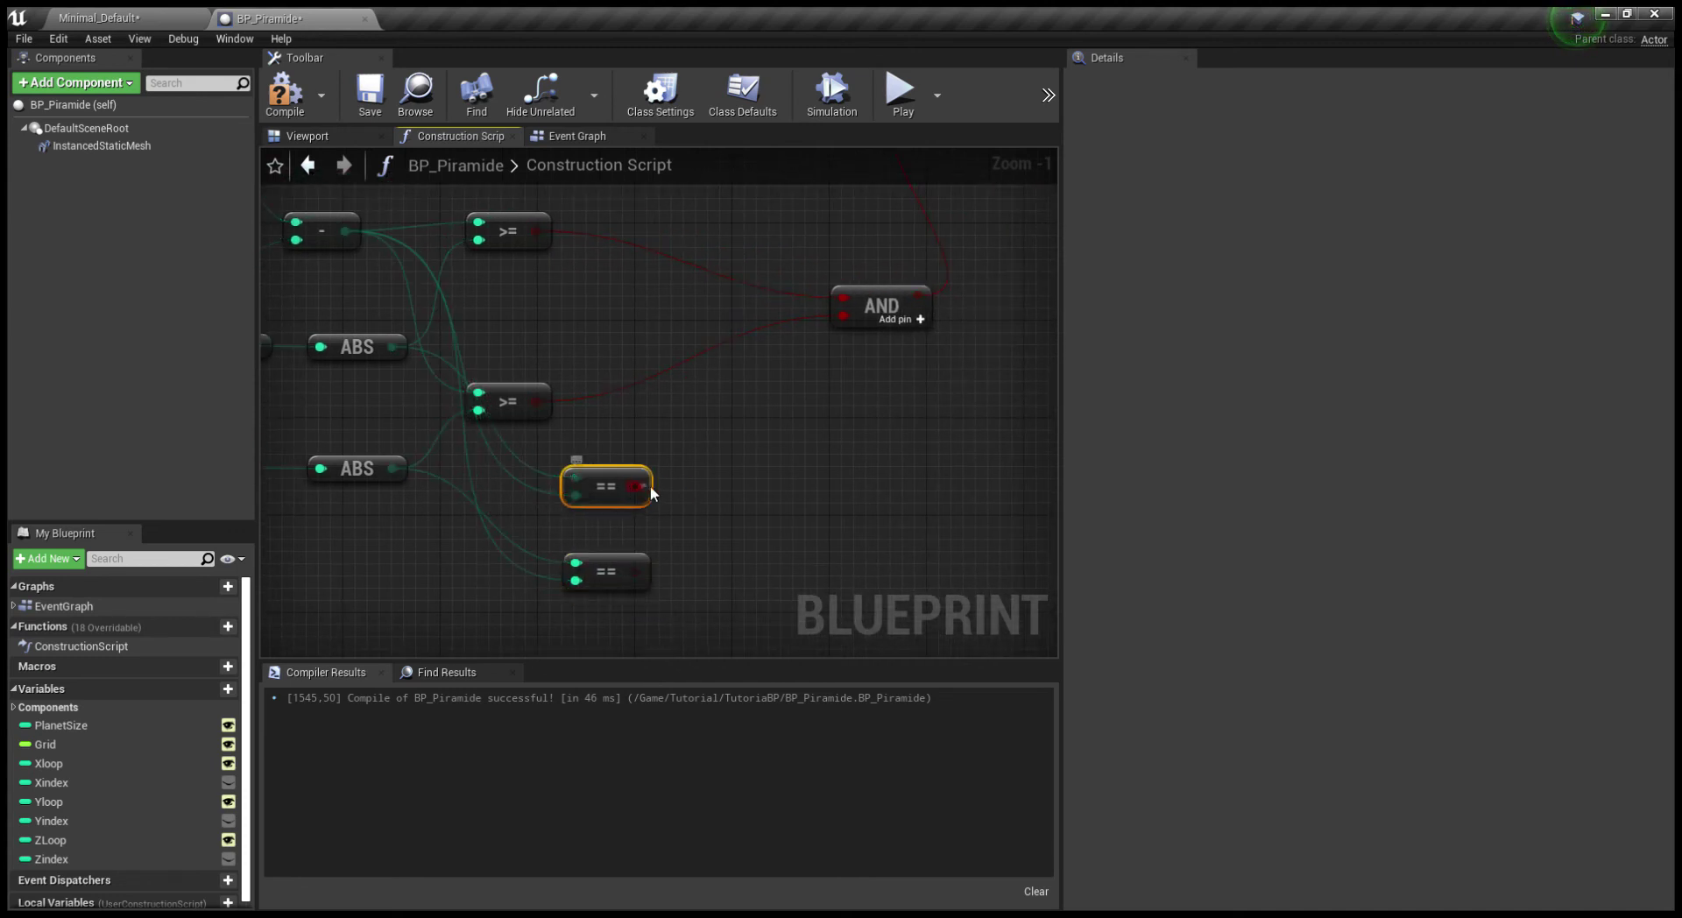
pyautogui.click(786, 706)
pyautogui.moveTo(635, 572); pyautogui.dragTo(697, 523)
pyautogui.moveTo(783, 523); pyautogui.dragTo(740, 591, button='right')
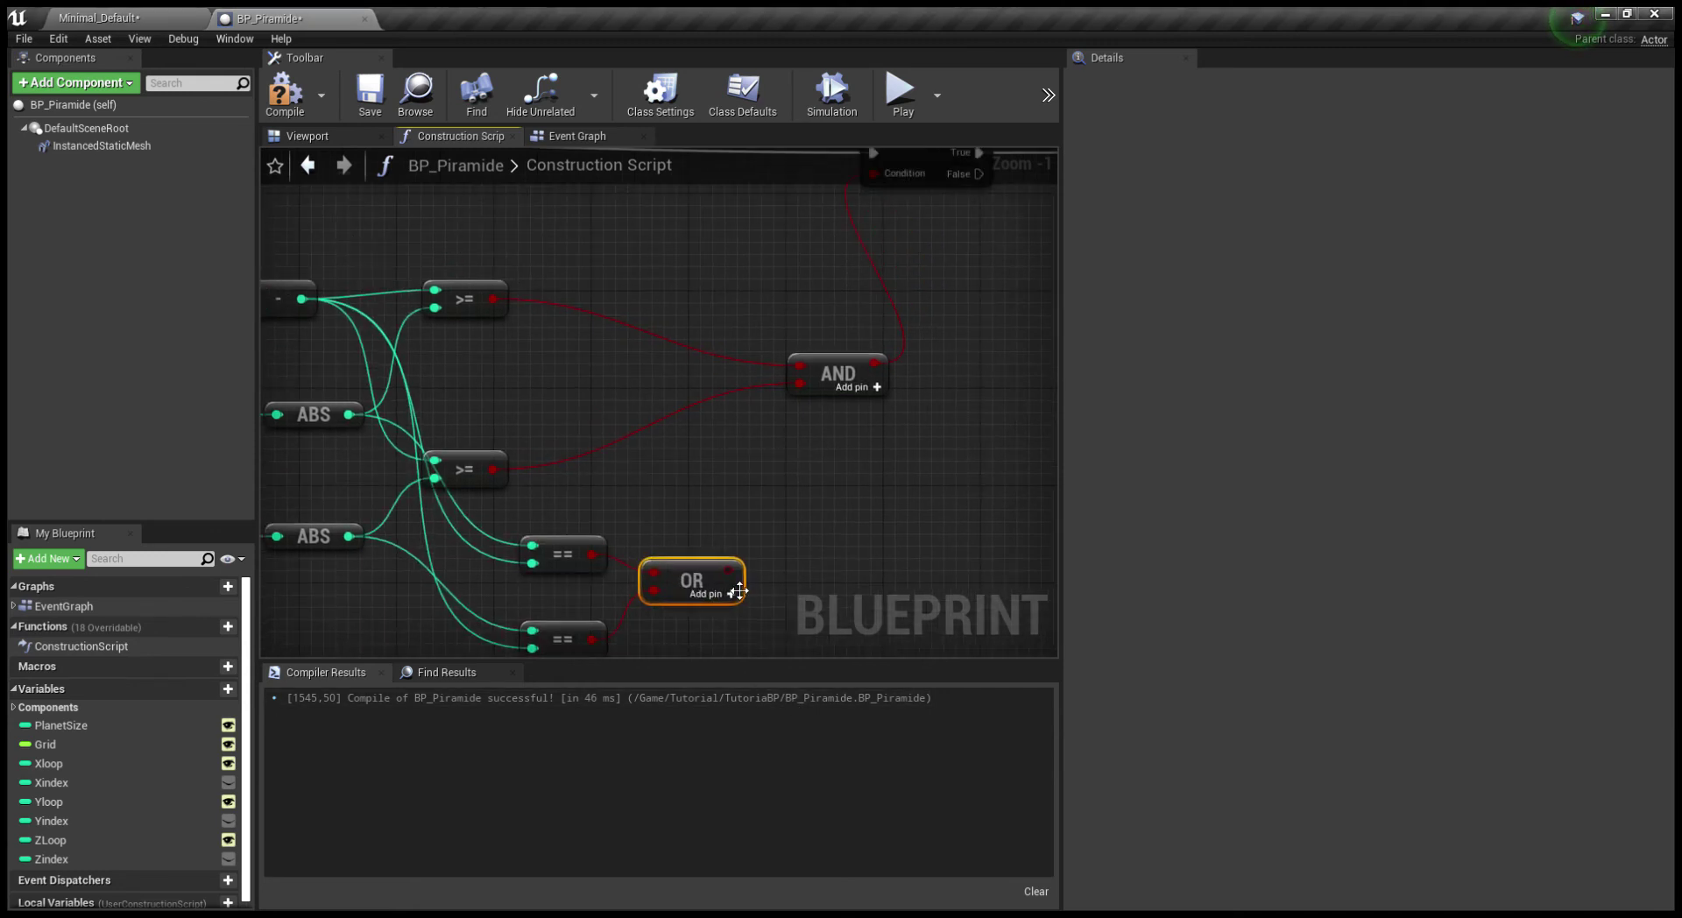
pyautogui.moveTo(741, 586); pyautogui.dragTo(808, 396)
pyautogui.click(764, 446)
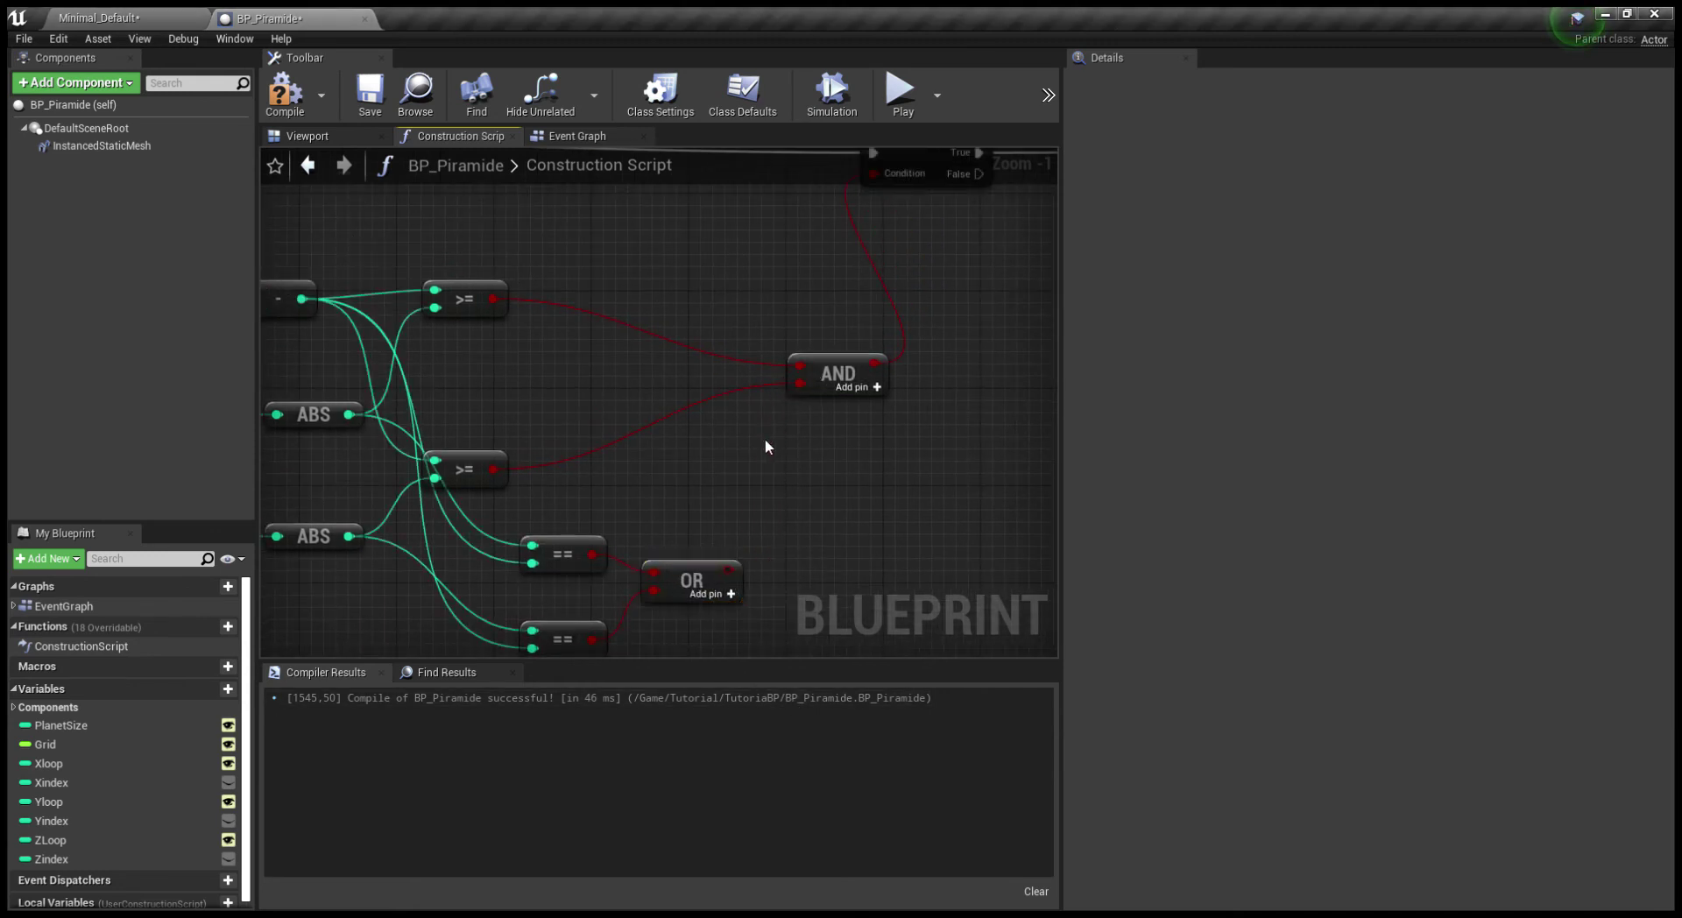
pyautogui.click(875, 388)
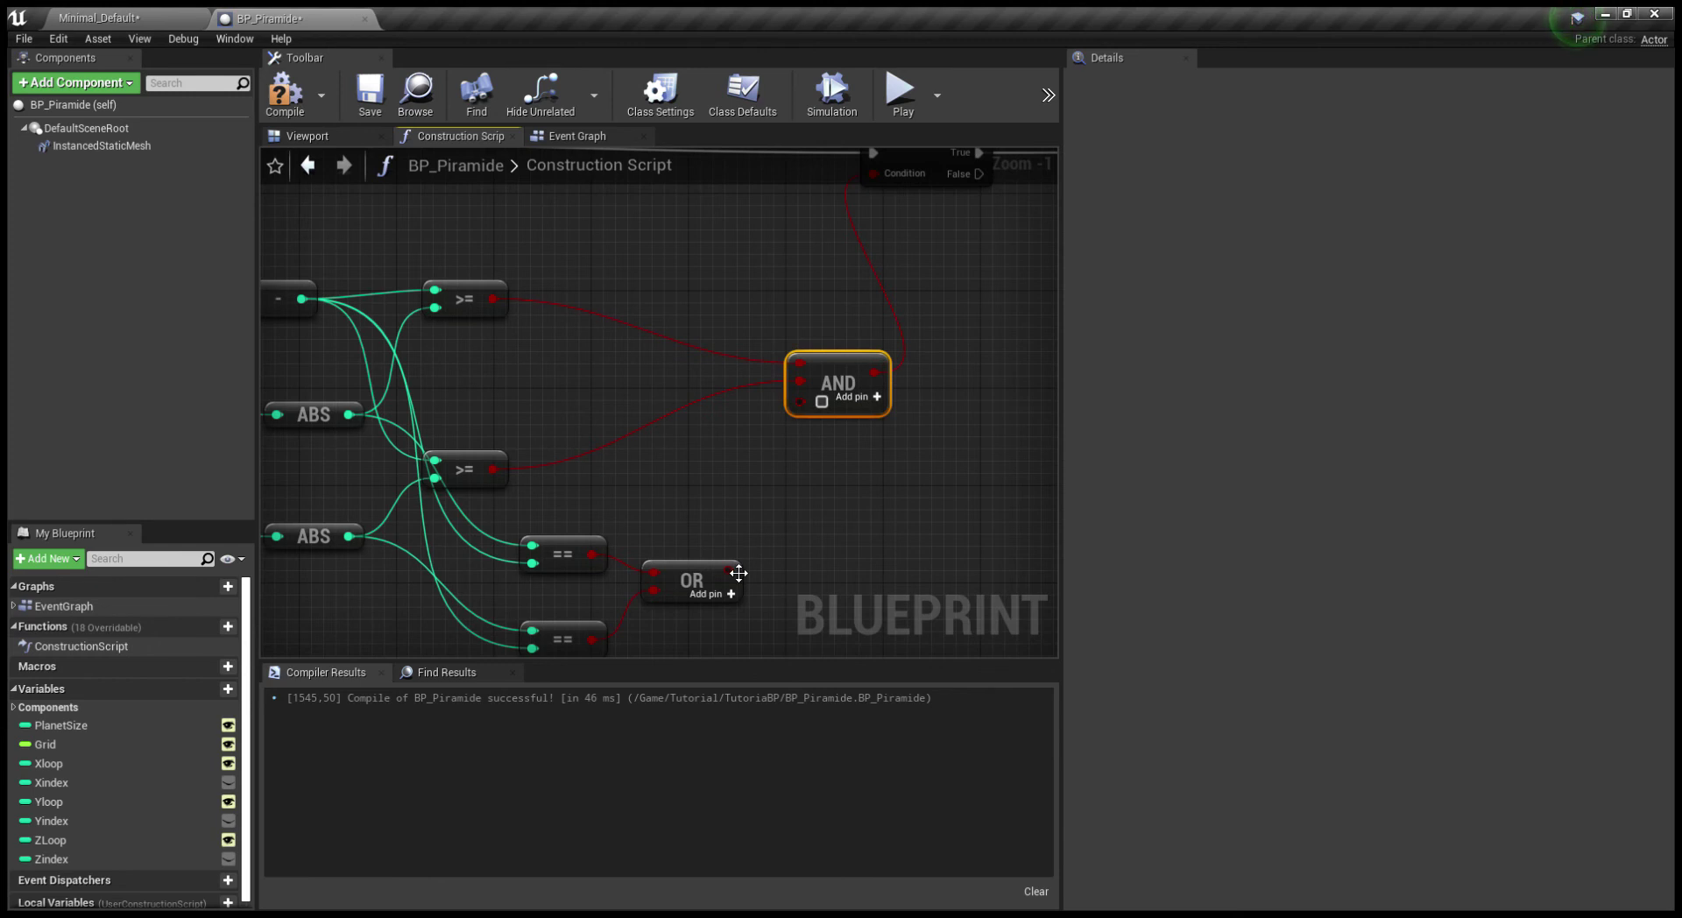
pyautogui.moveTo(738, 572); pyautogui.dragTo(820, 402)
# Recompile BP_Piramide, inspect the mesh with Lit shading, then save and close the editor
pyautogui.click(306, 138)
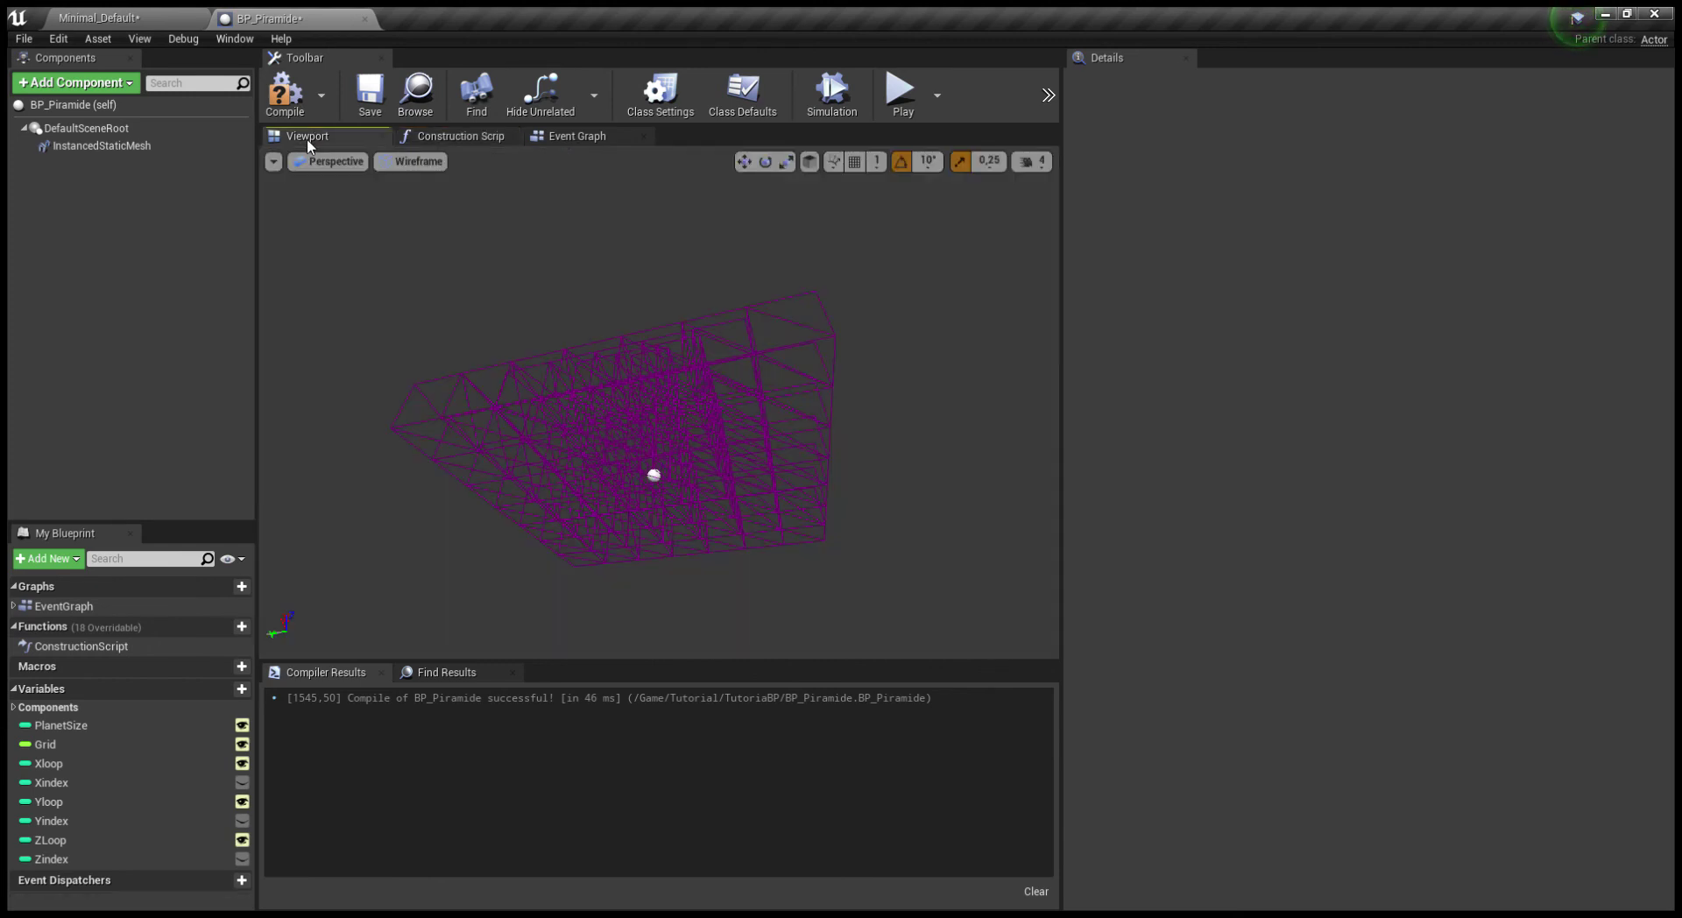
pyautogui.click(284, 92)
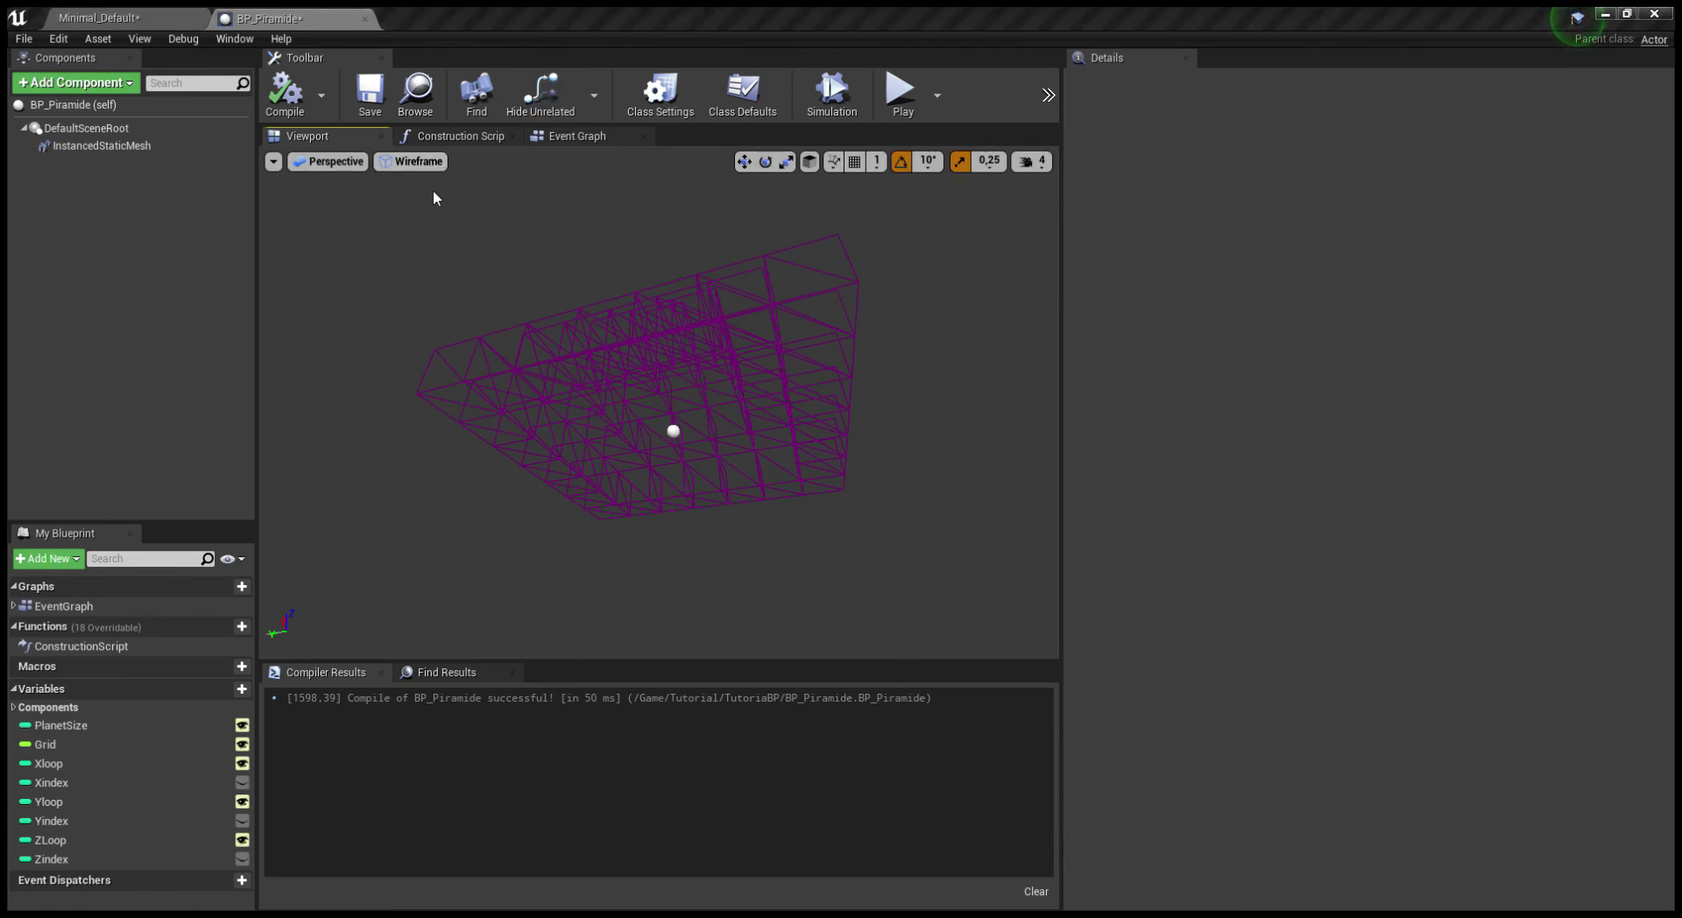
pyautogui.hotkey('alt', '4')
pyautogui.moveTo(432, 186); pyautogui.dragTo(432, 186)
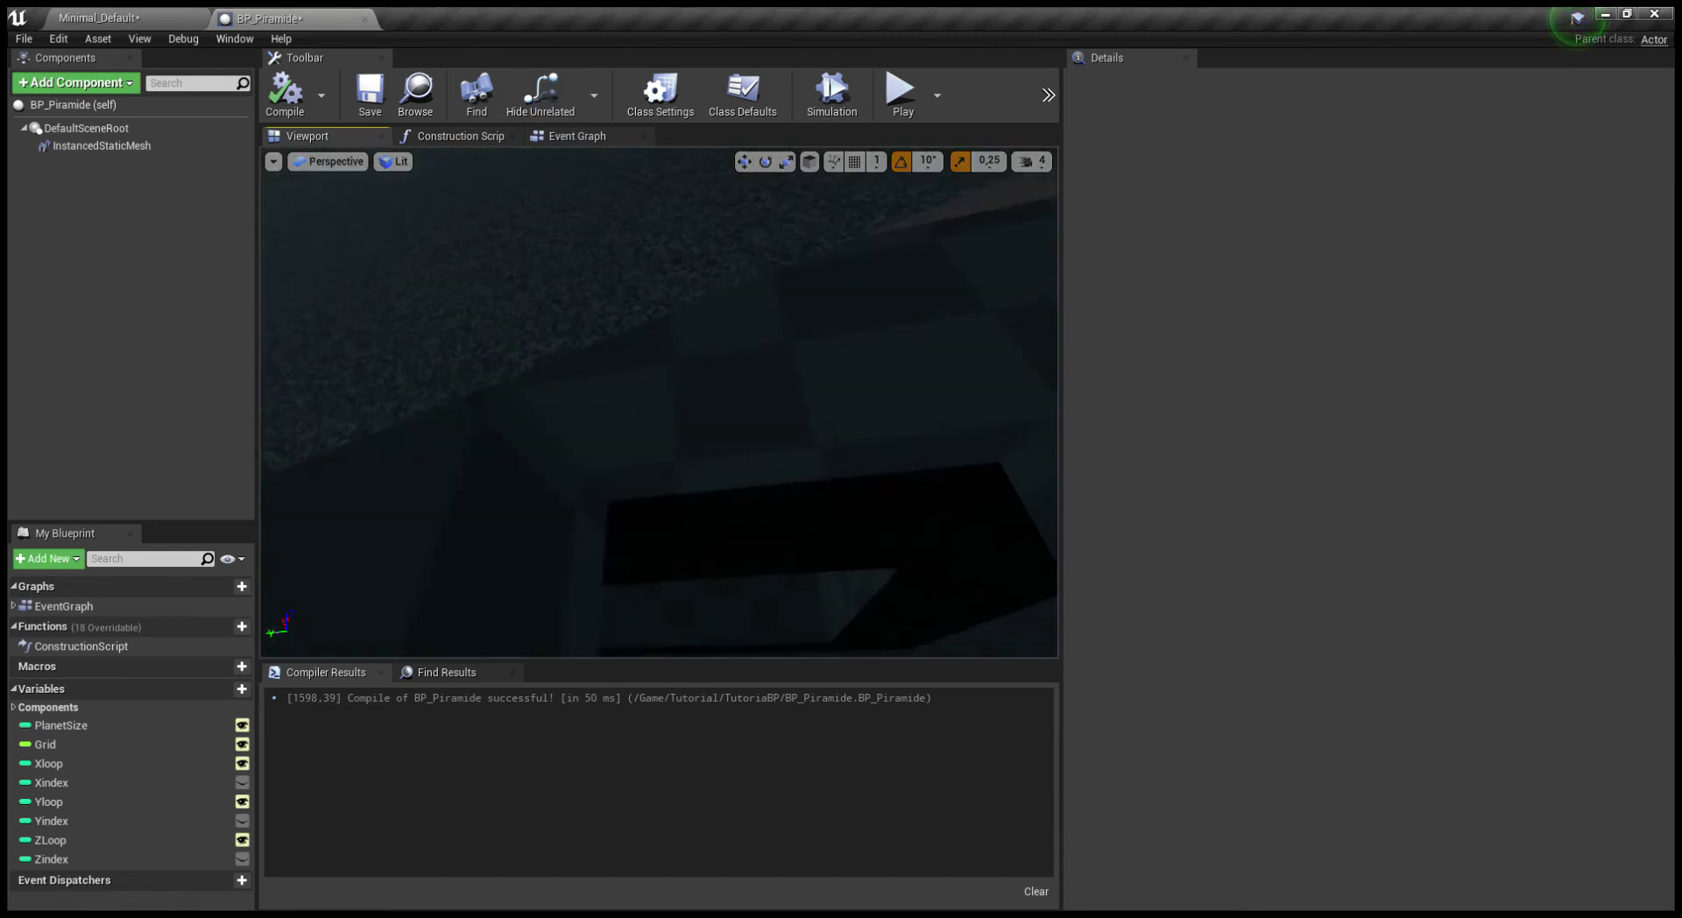
pyautogui.moveTo(433, 186); pyautogui.dragTo(433, 186, button='right')
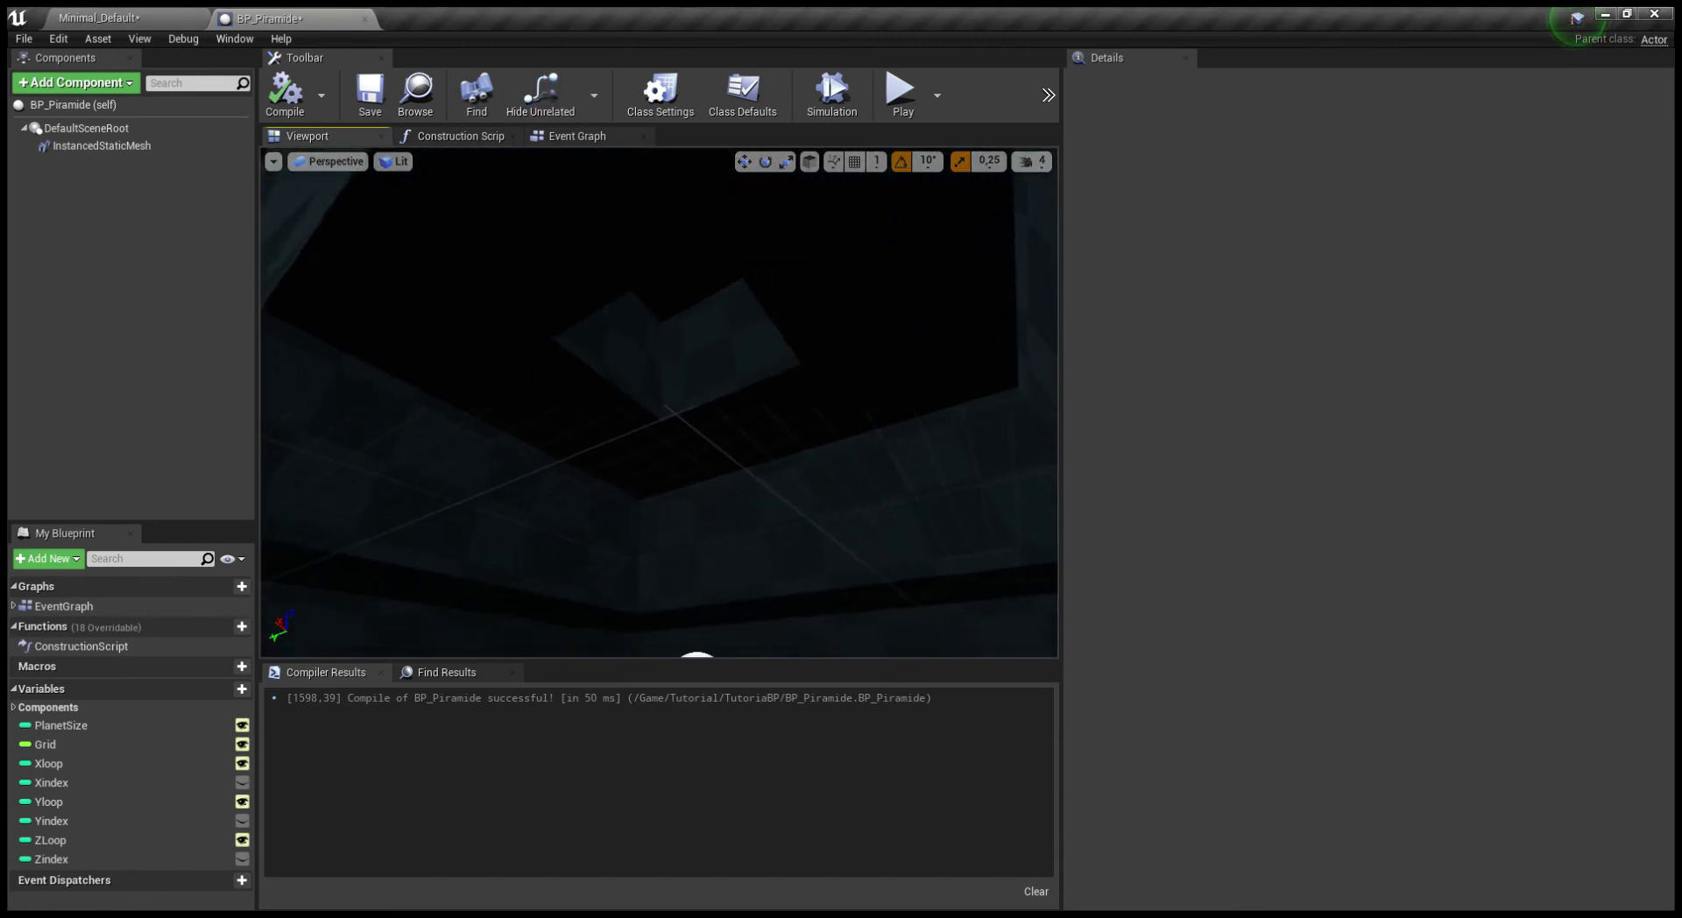
pyautogui.moveTo(506, 276); pyautogui.dragTo(507, 277, button='right')
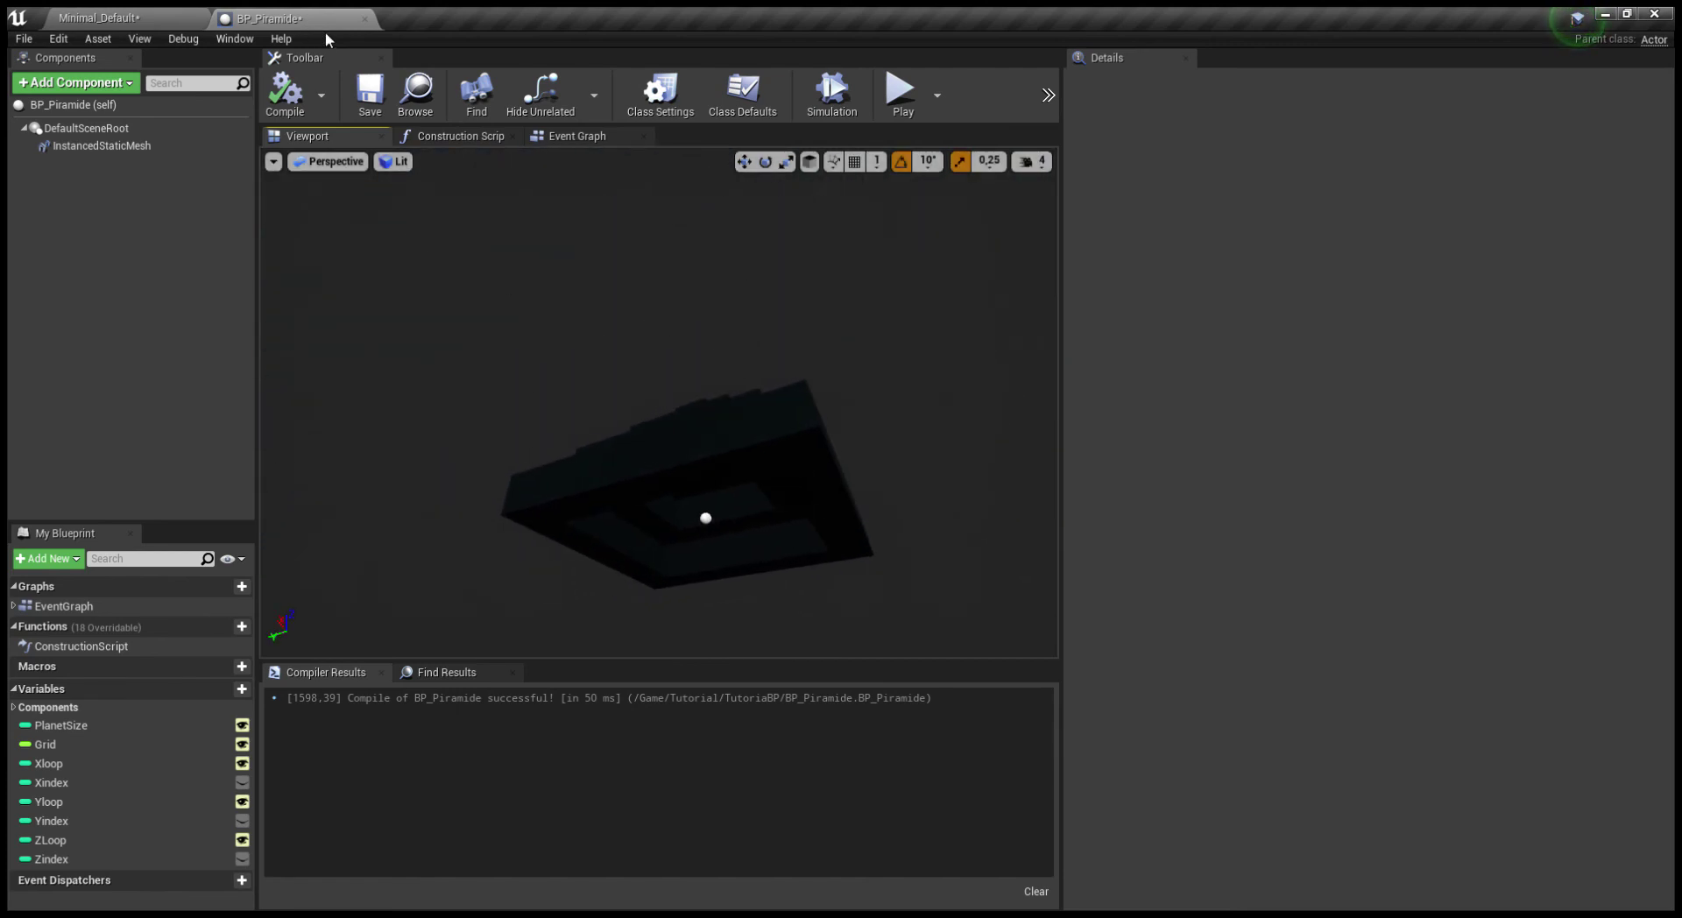
pyautogui.click(369, 92)
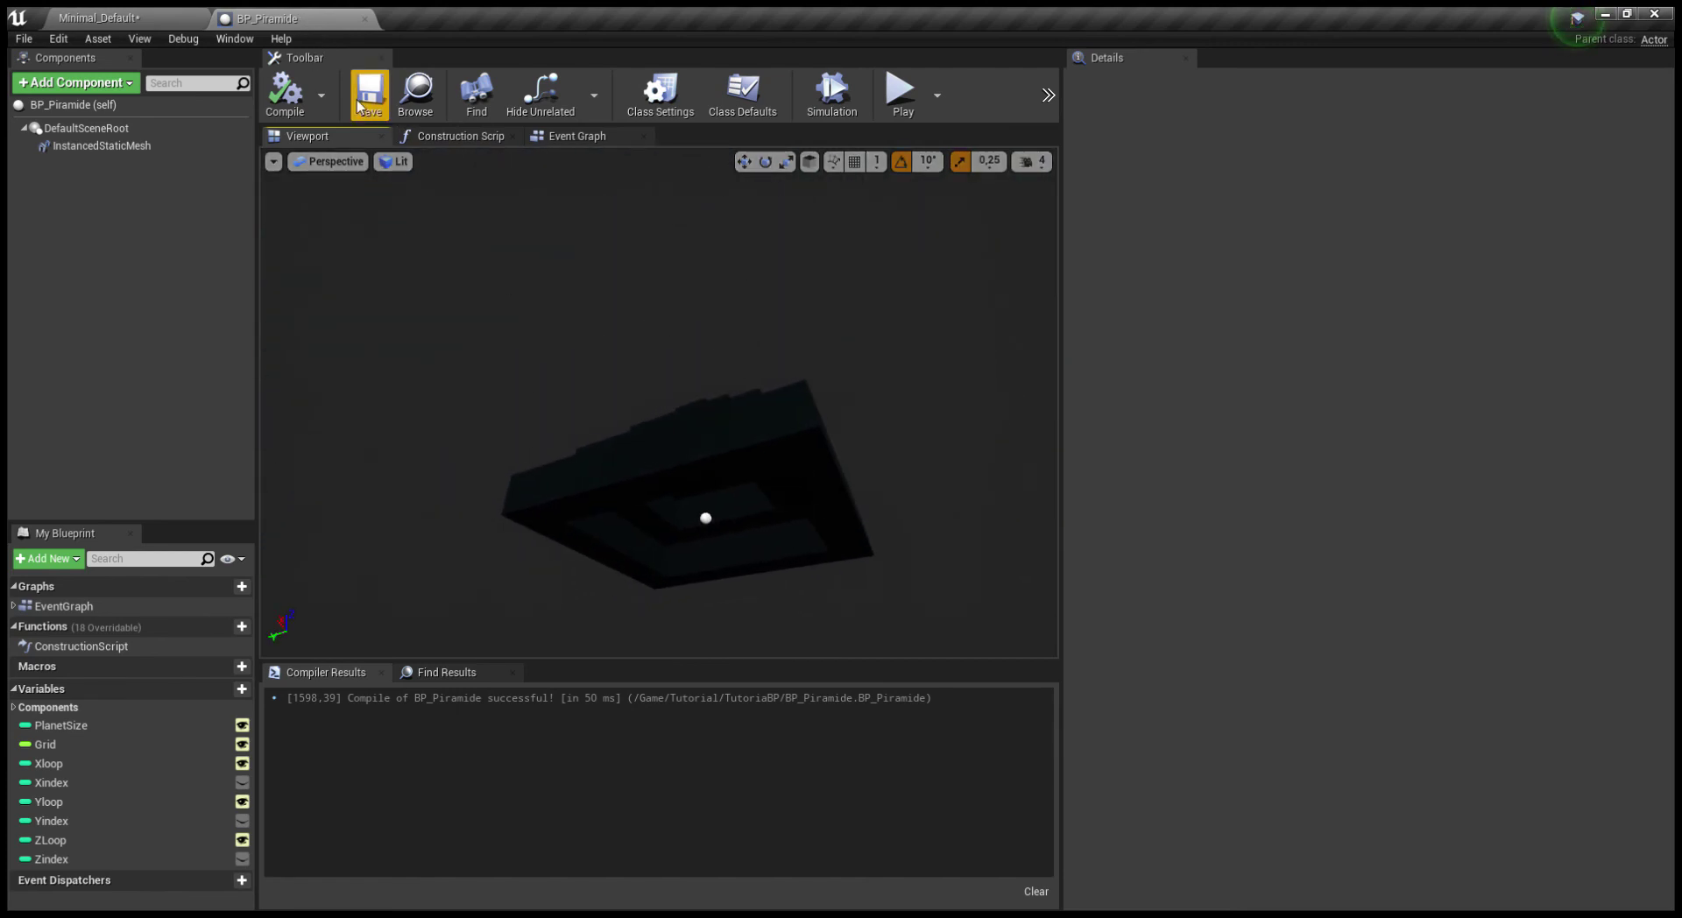
pyautogui.click(364, 19)
# Select the BP_Piramide actor, frame it with F, and orbit below to see its hollow underside
pyautogui.moveTo(488, 196); pyautogui.dragTo(682, 394, button='right')
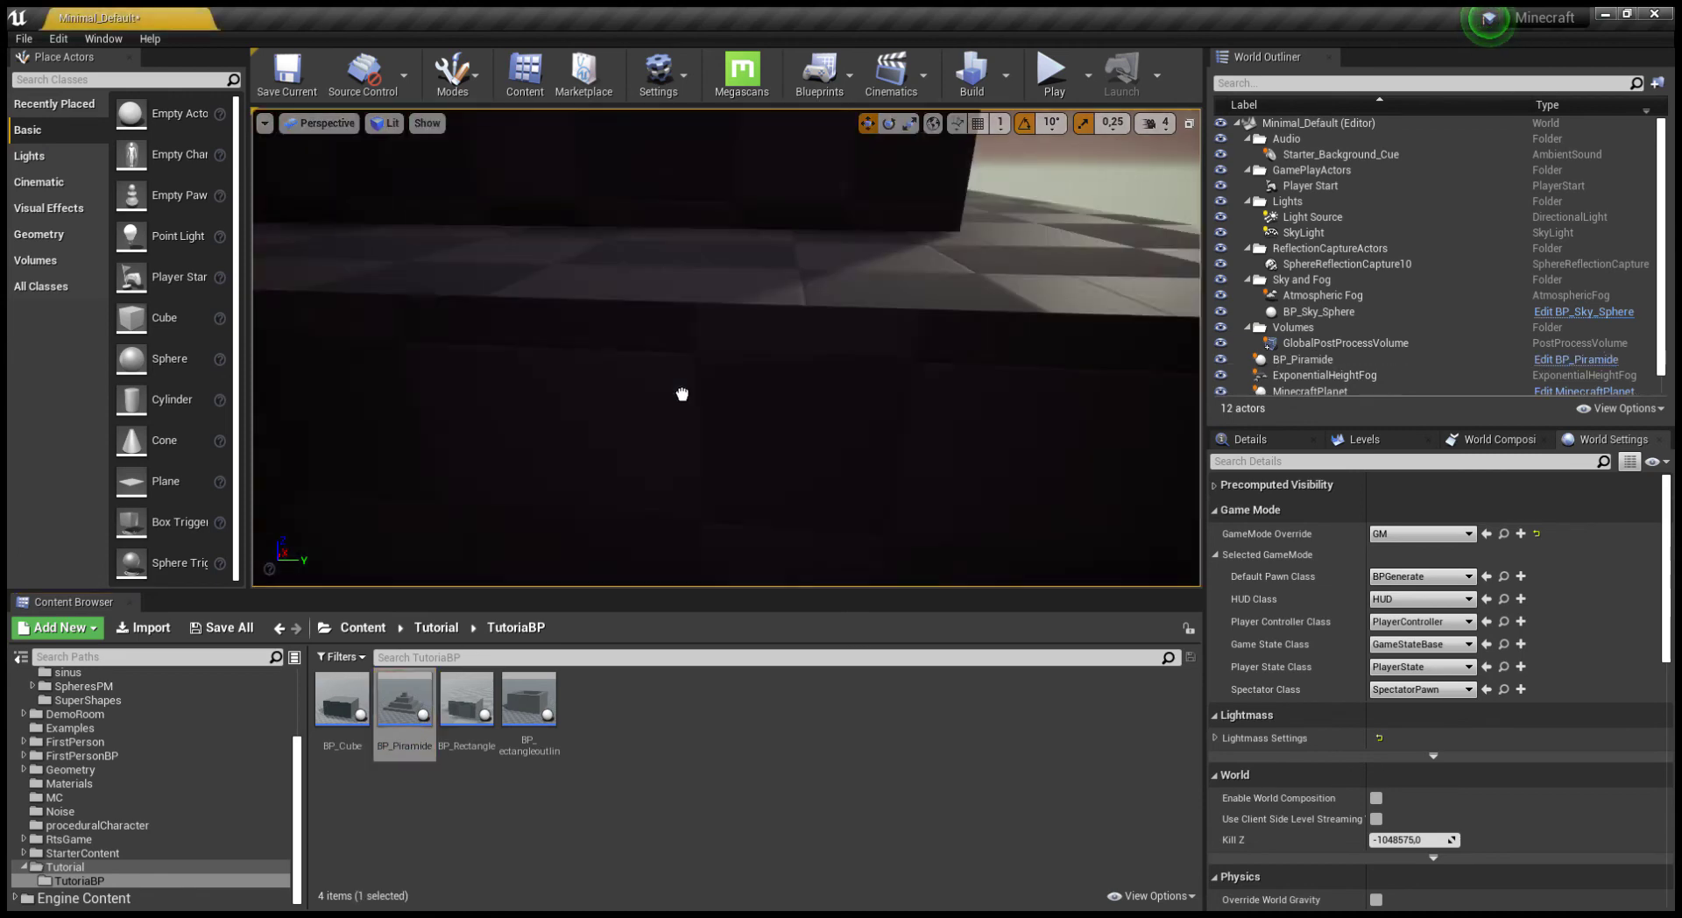
pyautogui.click(682, 395)
pyautogui.press('f')
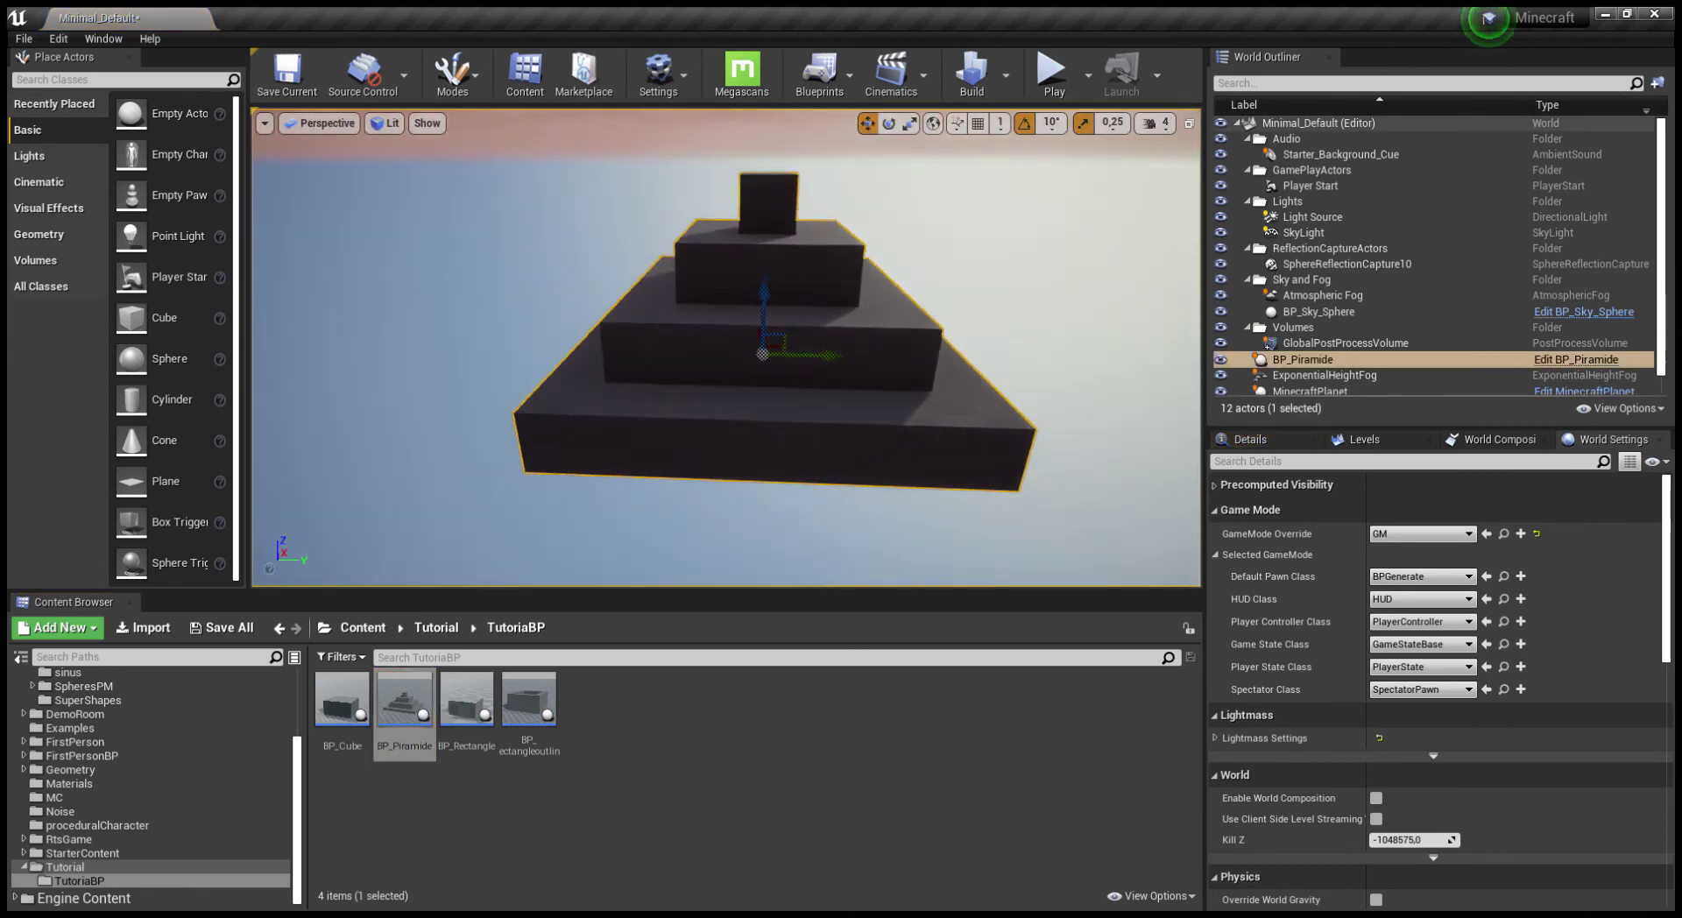
pyautogui.moveTo(682, 395)
pyautogui.keyDown('alt'); pyautogui.mouseDown()
pyautogui.moveTo(613, 377)
pyautogui.moveTo(665, 350)
pyautogui.moveTo(666, 263)
pyautogui.mouseUp(); pyautogui.keyUp('alt')
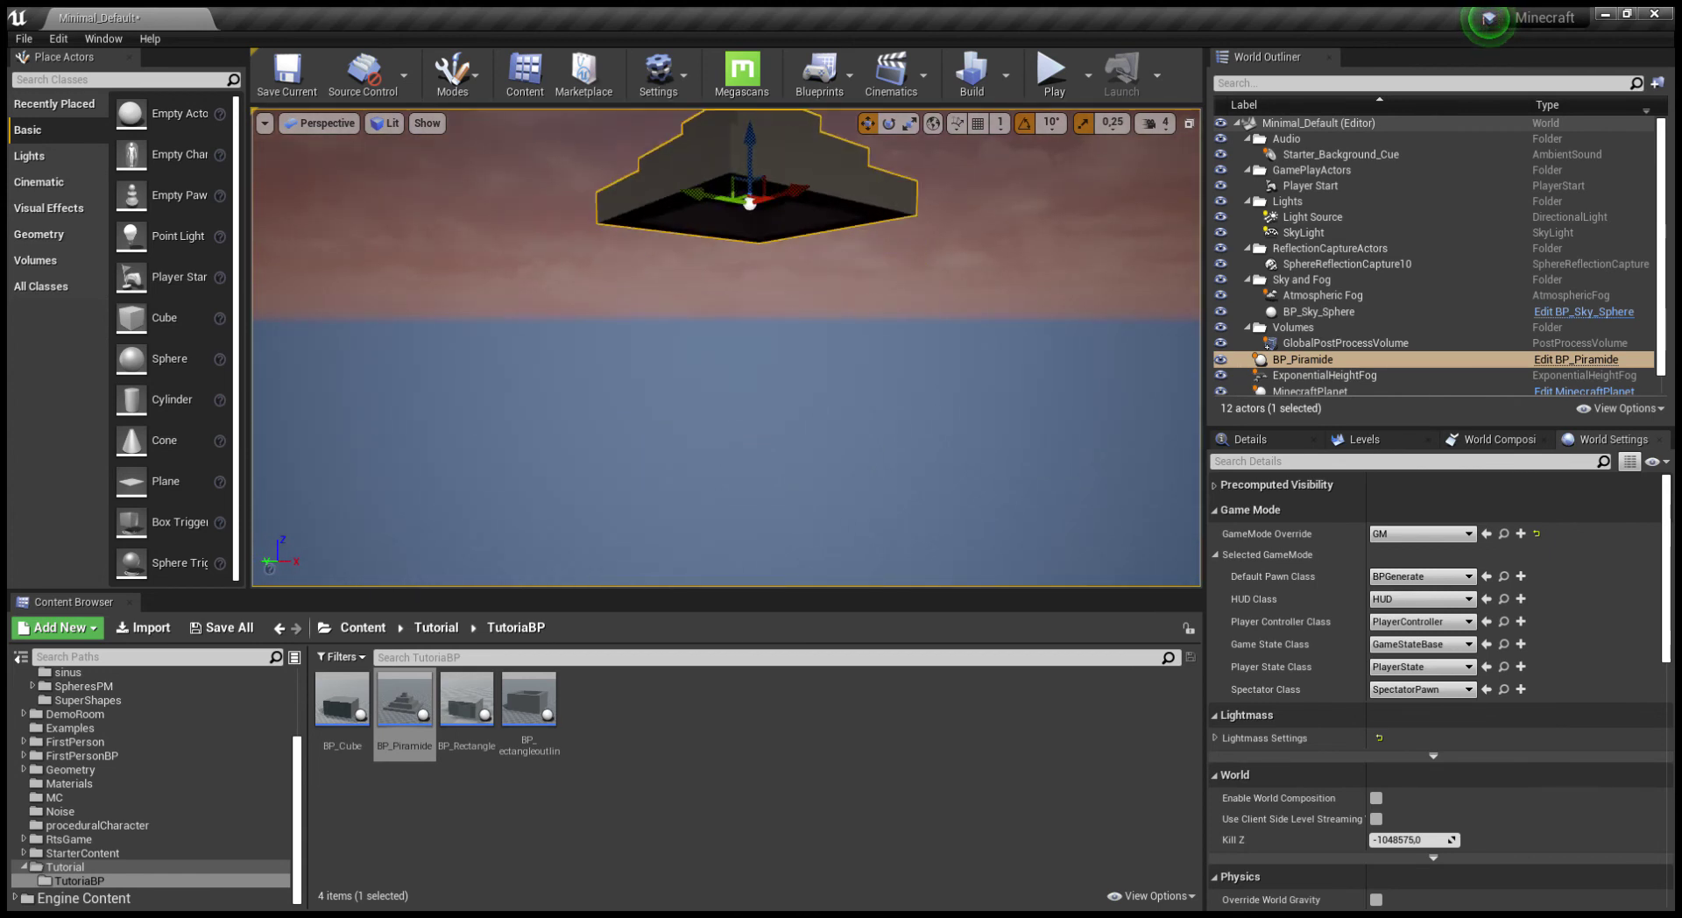
pyautogui.keyDown('alt'); pyautogui.moveTo(684, 371); pyautogui.dragTo(689, 351); pyautogui.keyUp('alt')
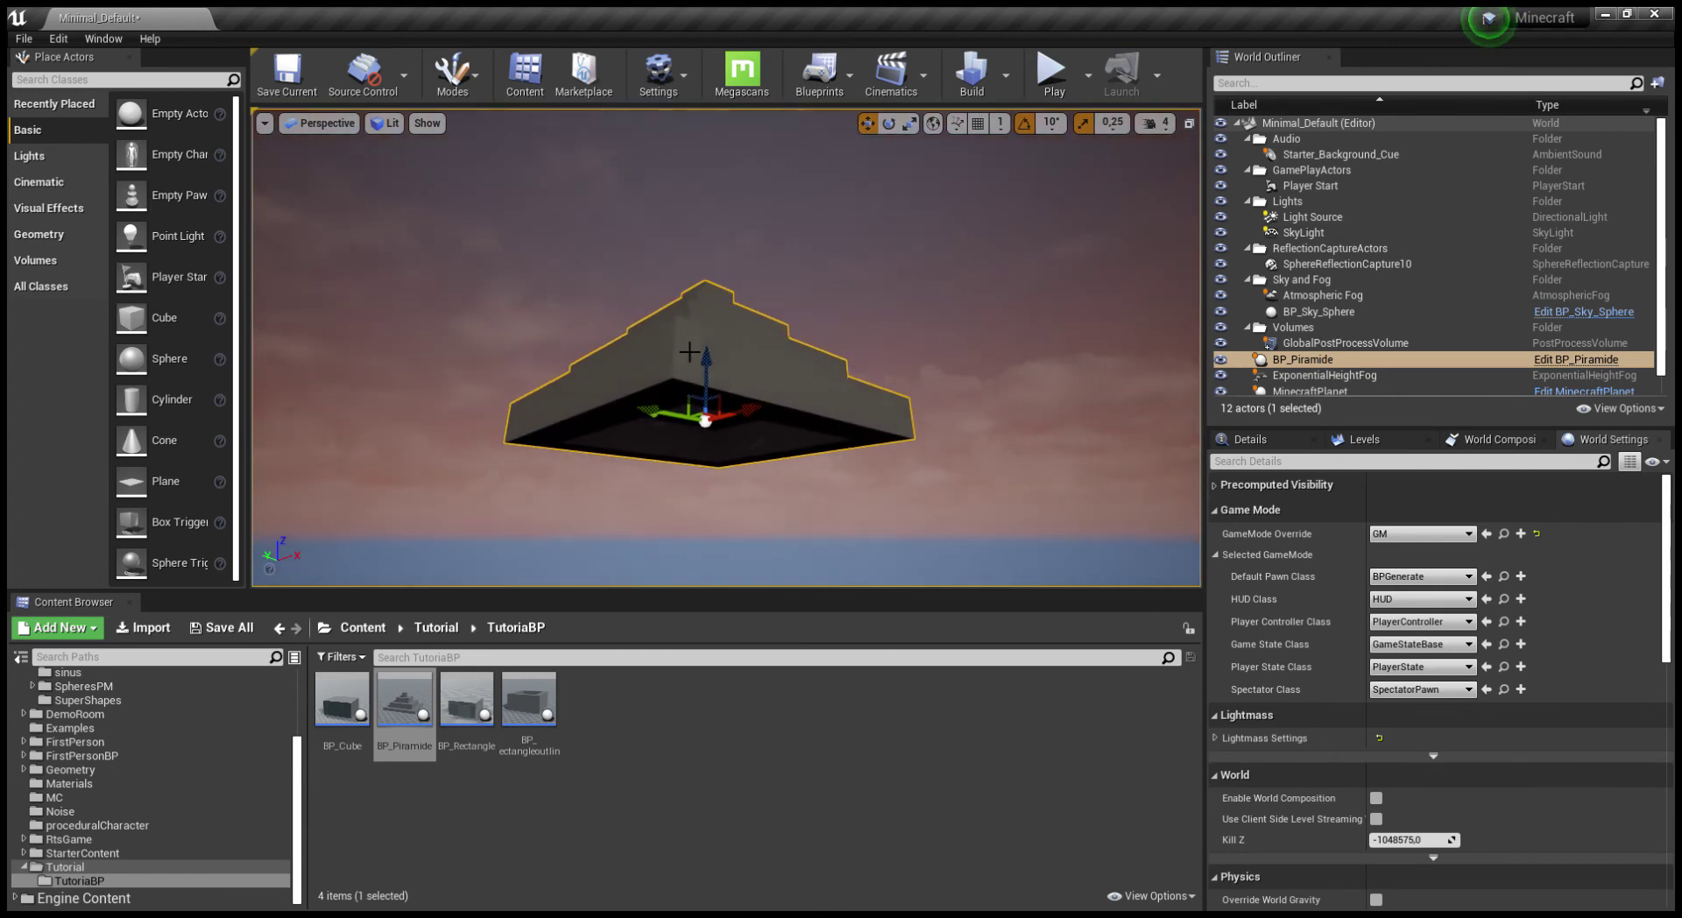
pyautogui.keyDown('alt'); pyautogui.moveTo(689, 351); pyautogui.dragTo(1037, 457, button='right'); pyautogui.keyUp('alt')
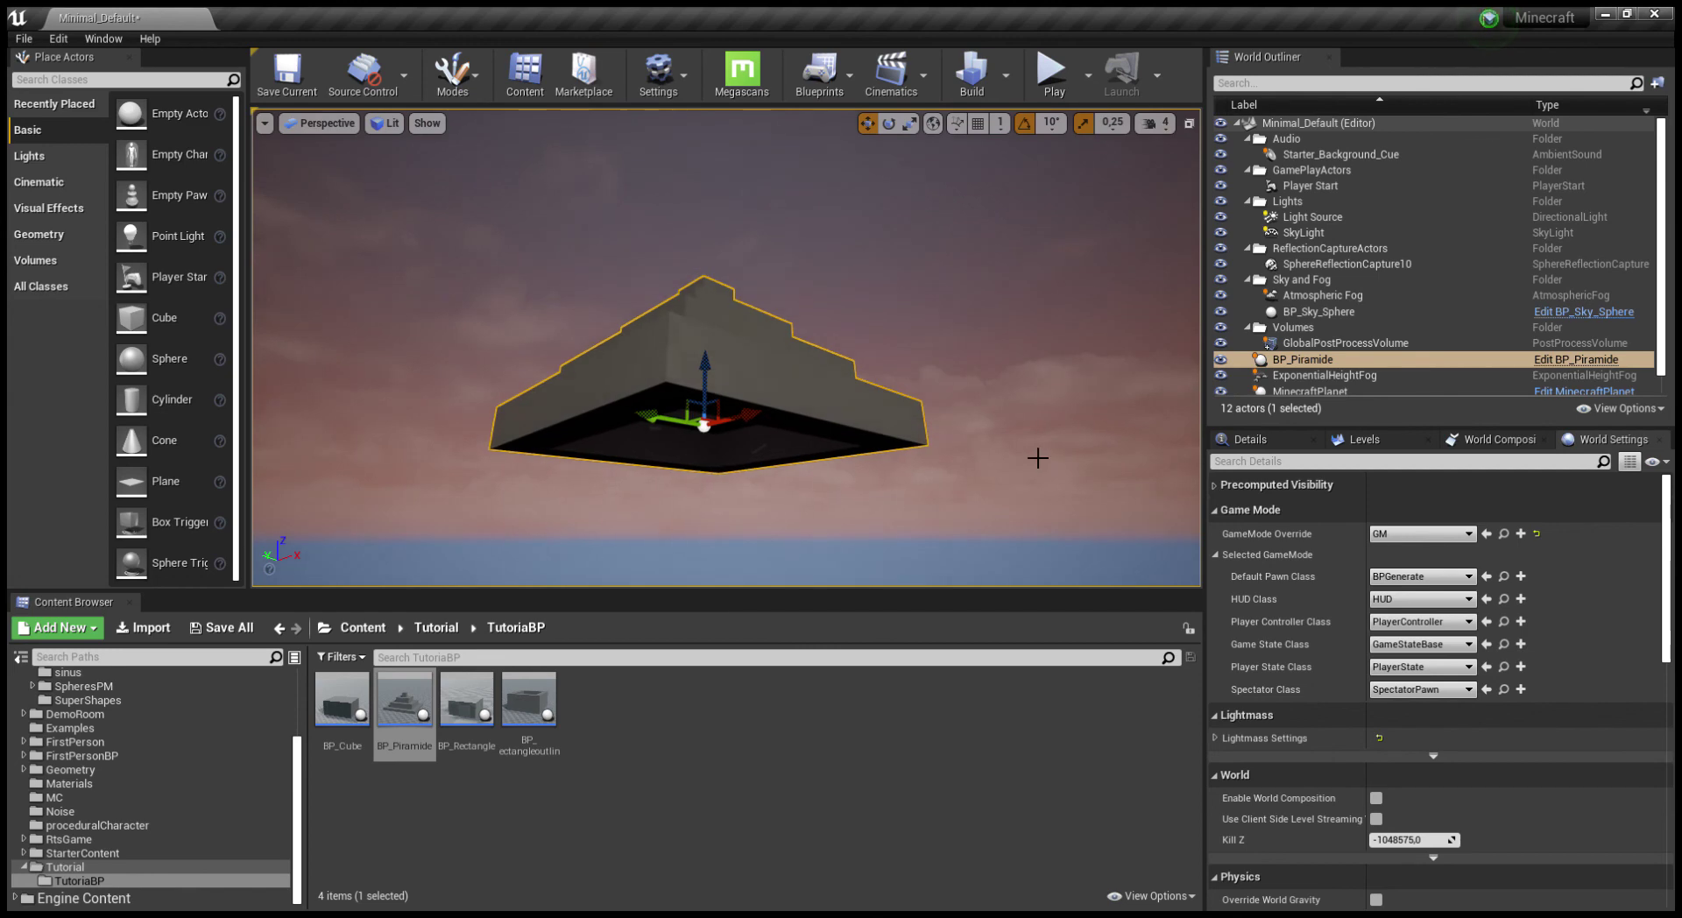
# Set BP_Piramide's Grid to 400, then 300, then 200, and view the closed-up pyramid
pyautogui.click(1250, 438)
pyautogui.scroll(-3, 1419, 658)
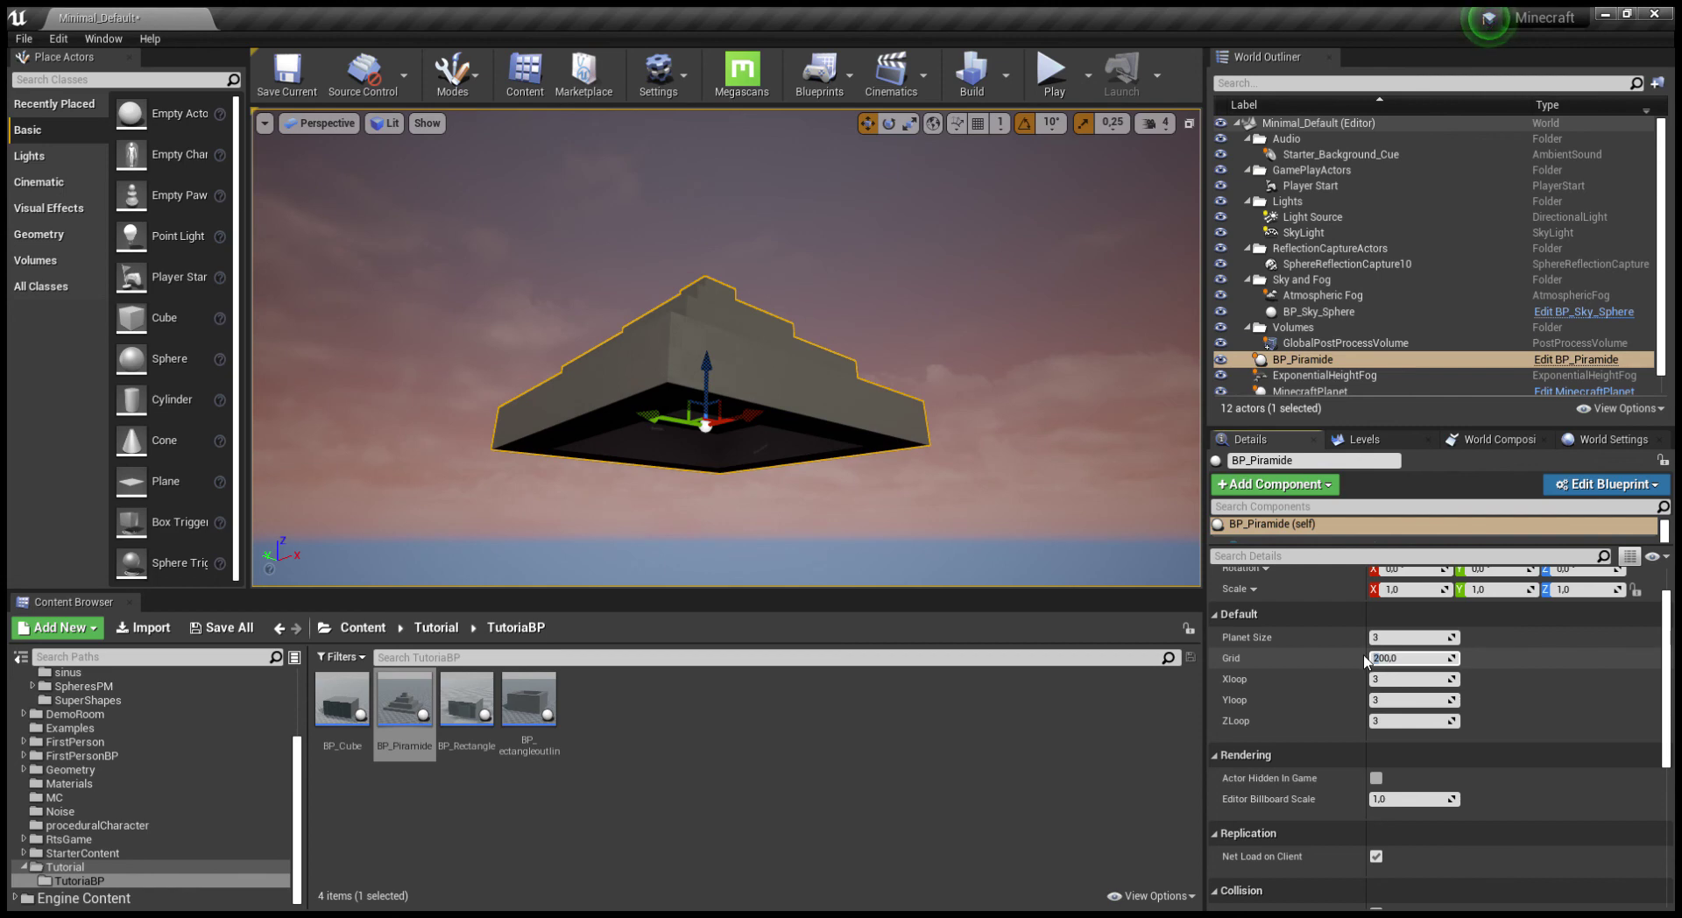
pyautogui.press('Return')
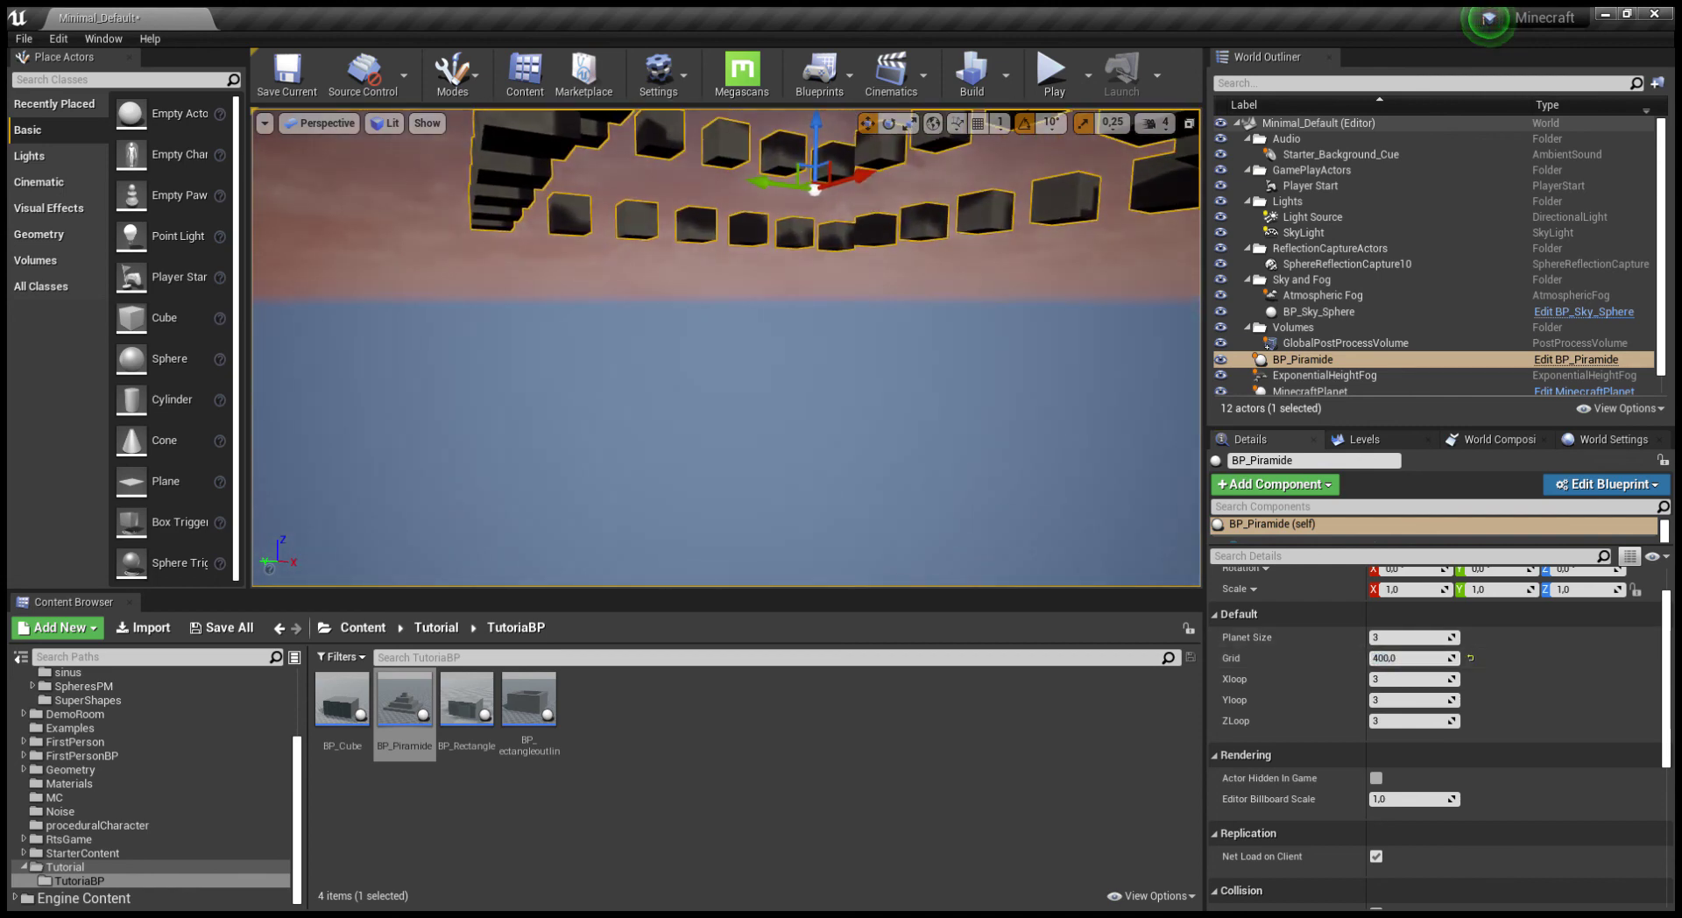
pyautogui.moveTo(726, 351); pyautogui.dragTo(753, 359, button='right')
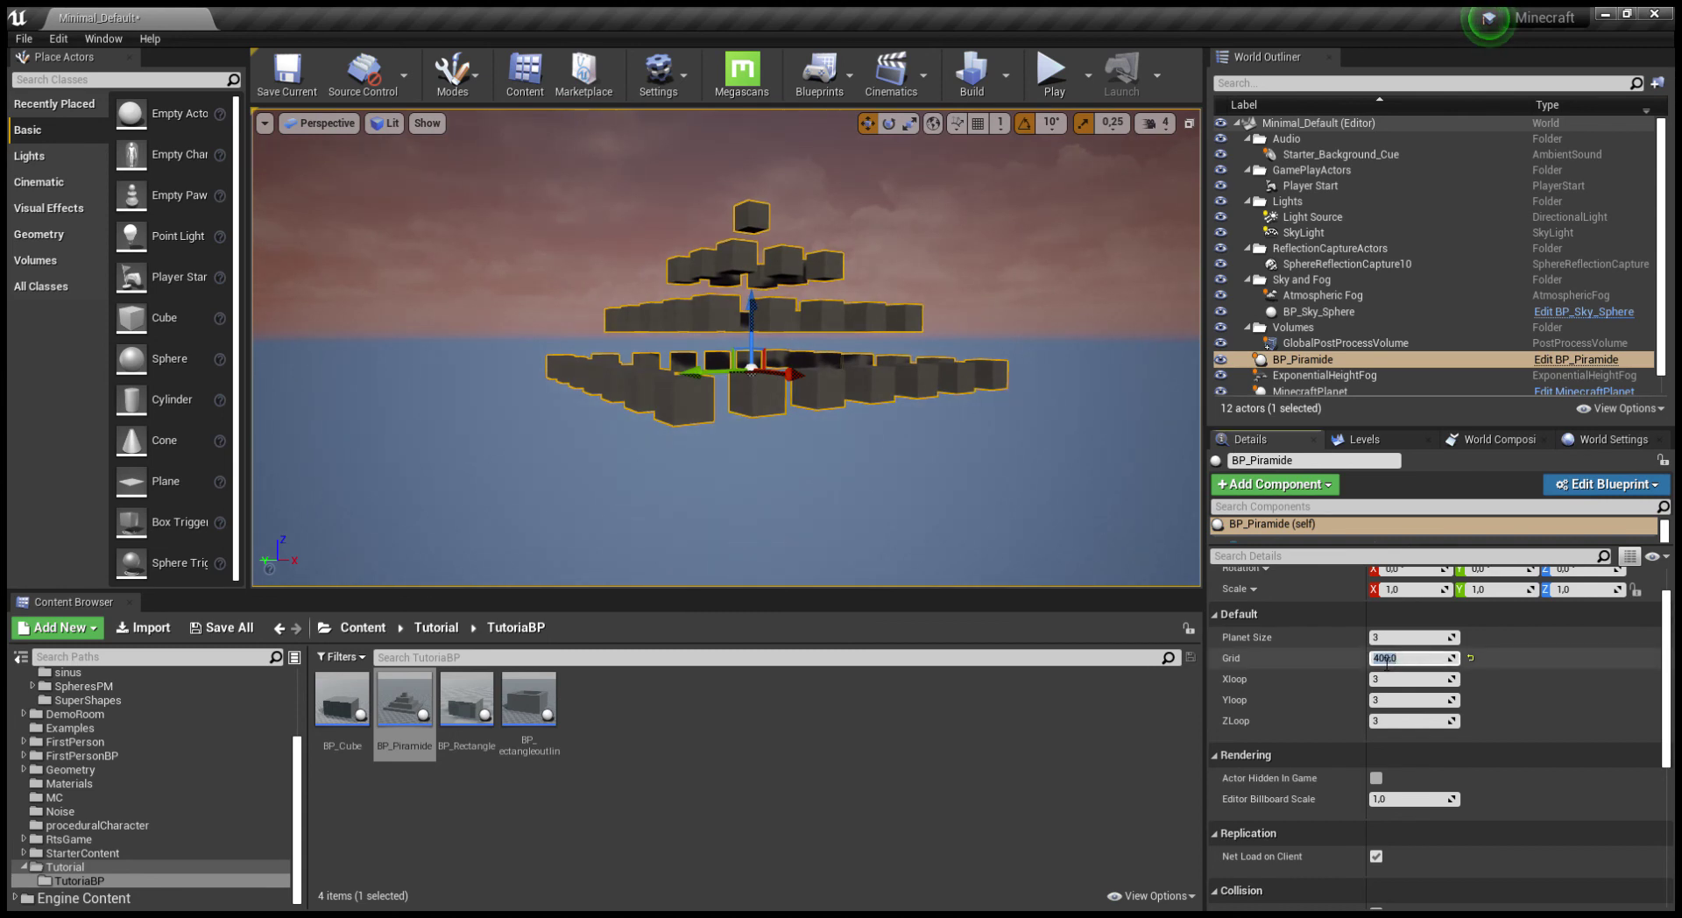
pyautogui.write('300')
pyautogui.press('Return')
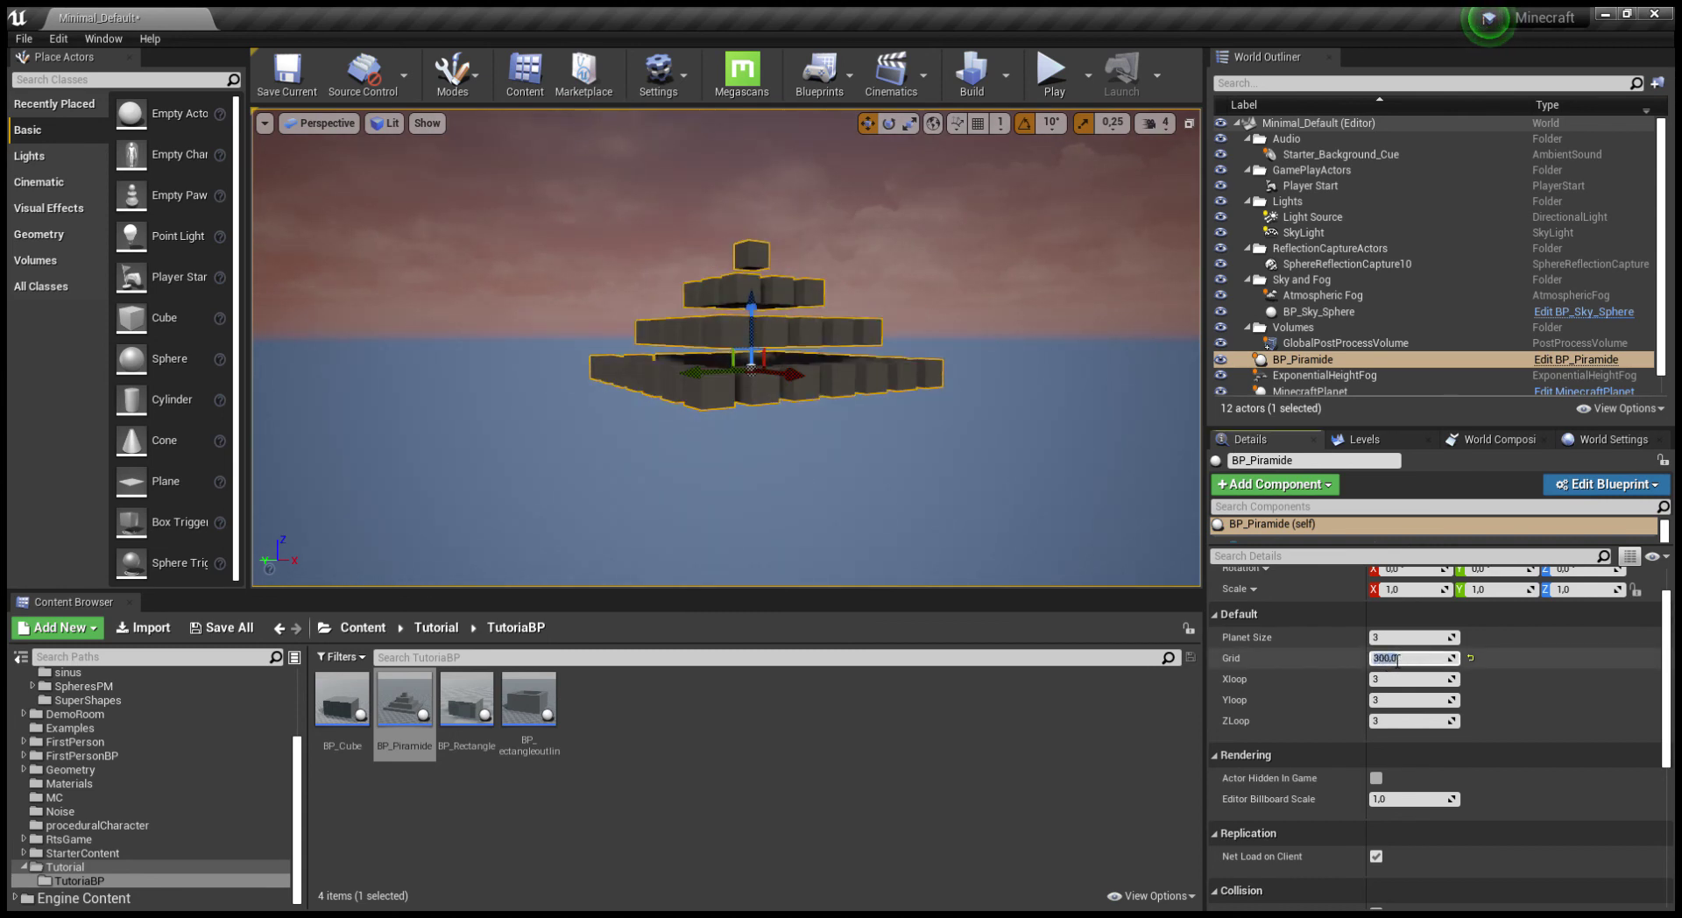
pyautogui.write('200')
pyautogui.press('Return')
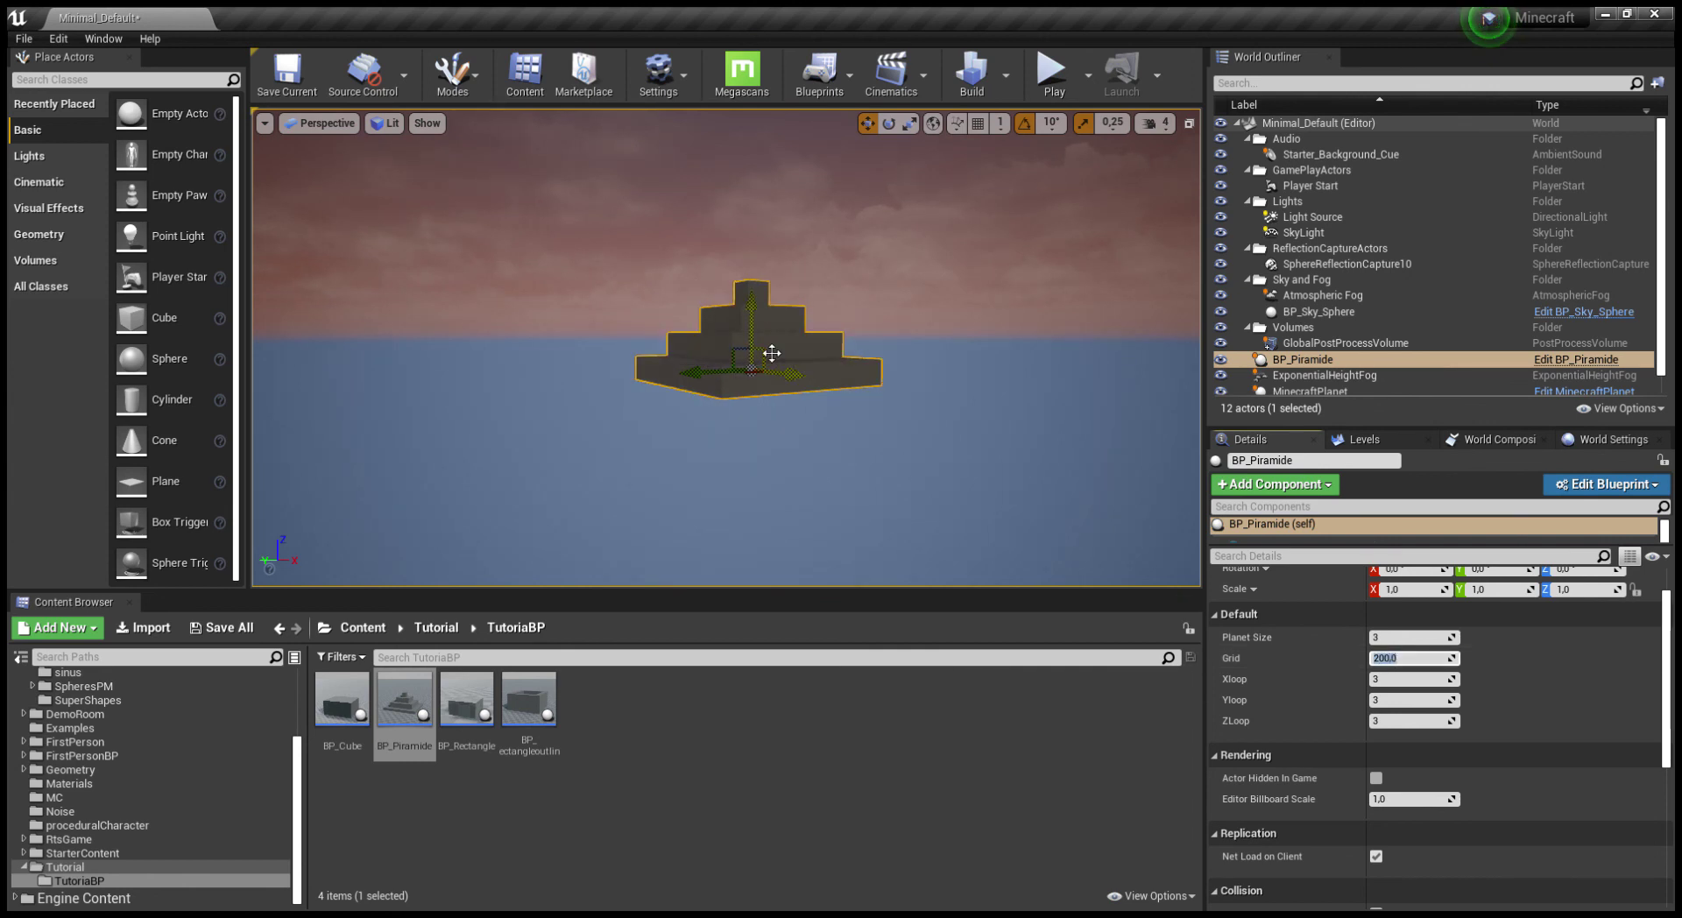
pyautogui.moveTo(833, 478); pyautogui.dragTo(833, 478)
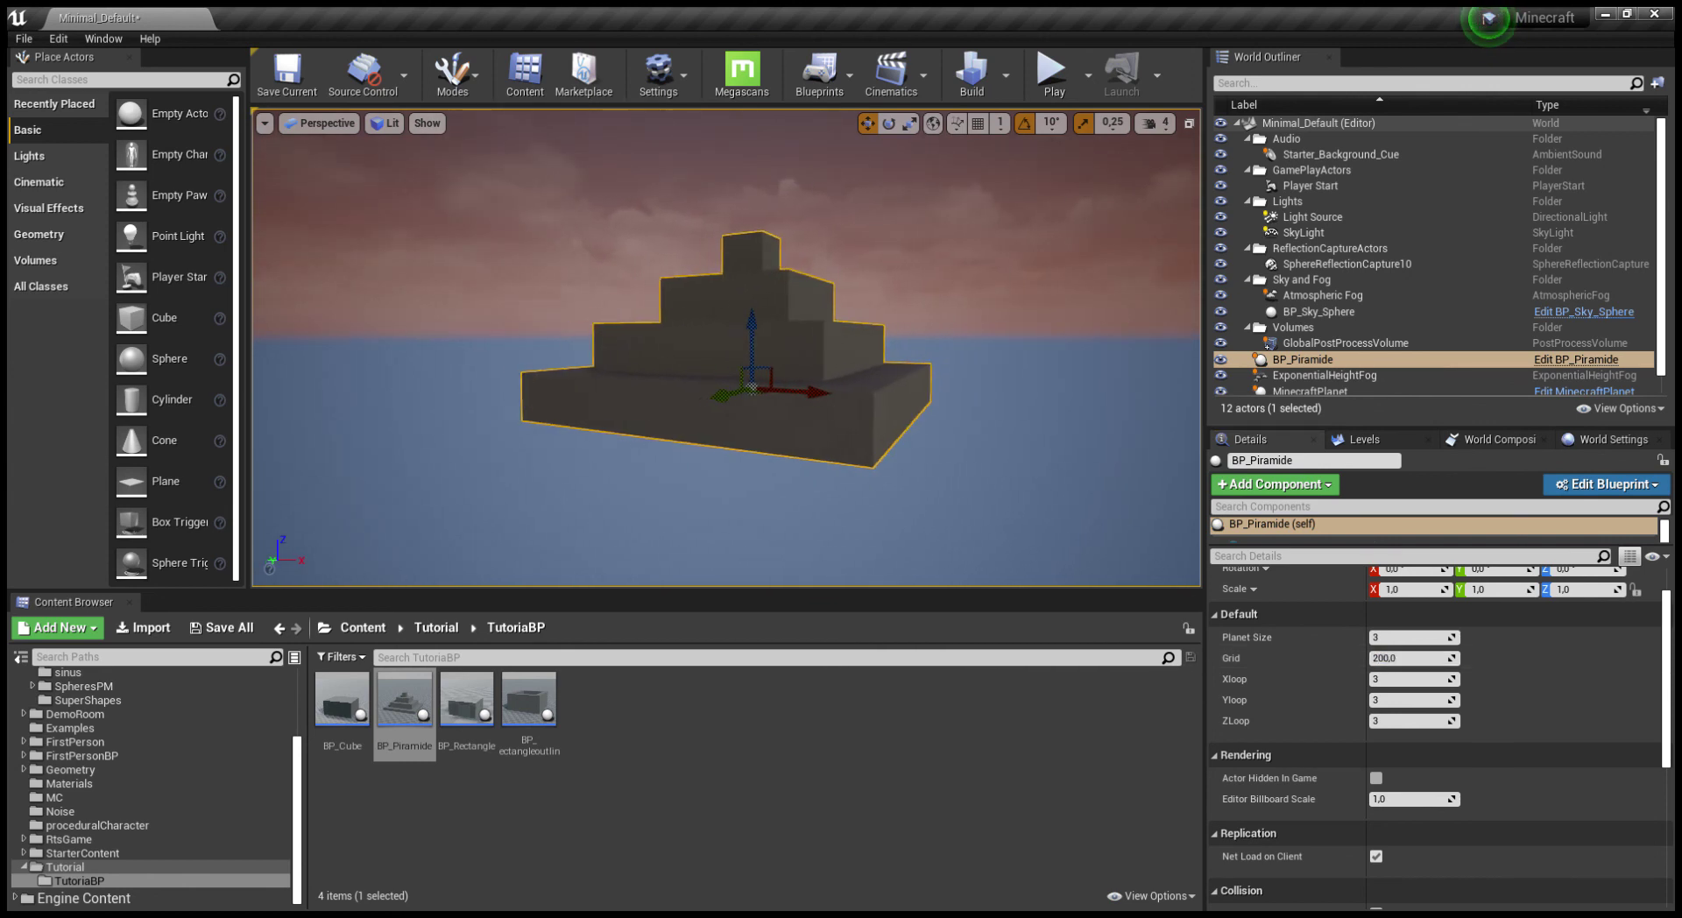
pyautogui.click(833, 478)
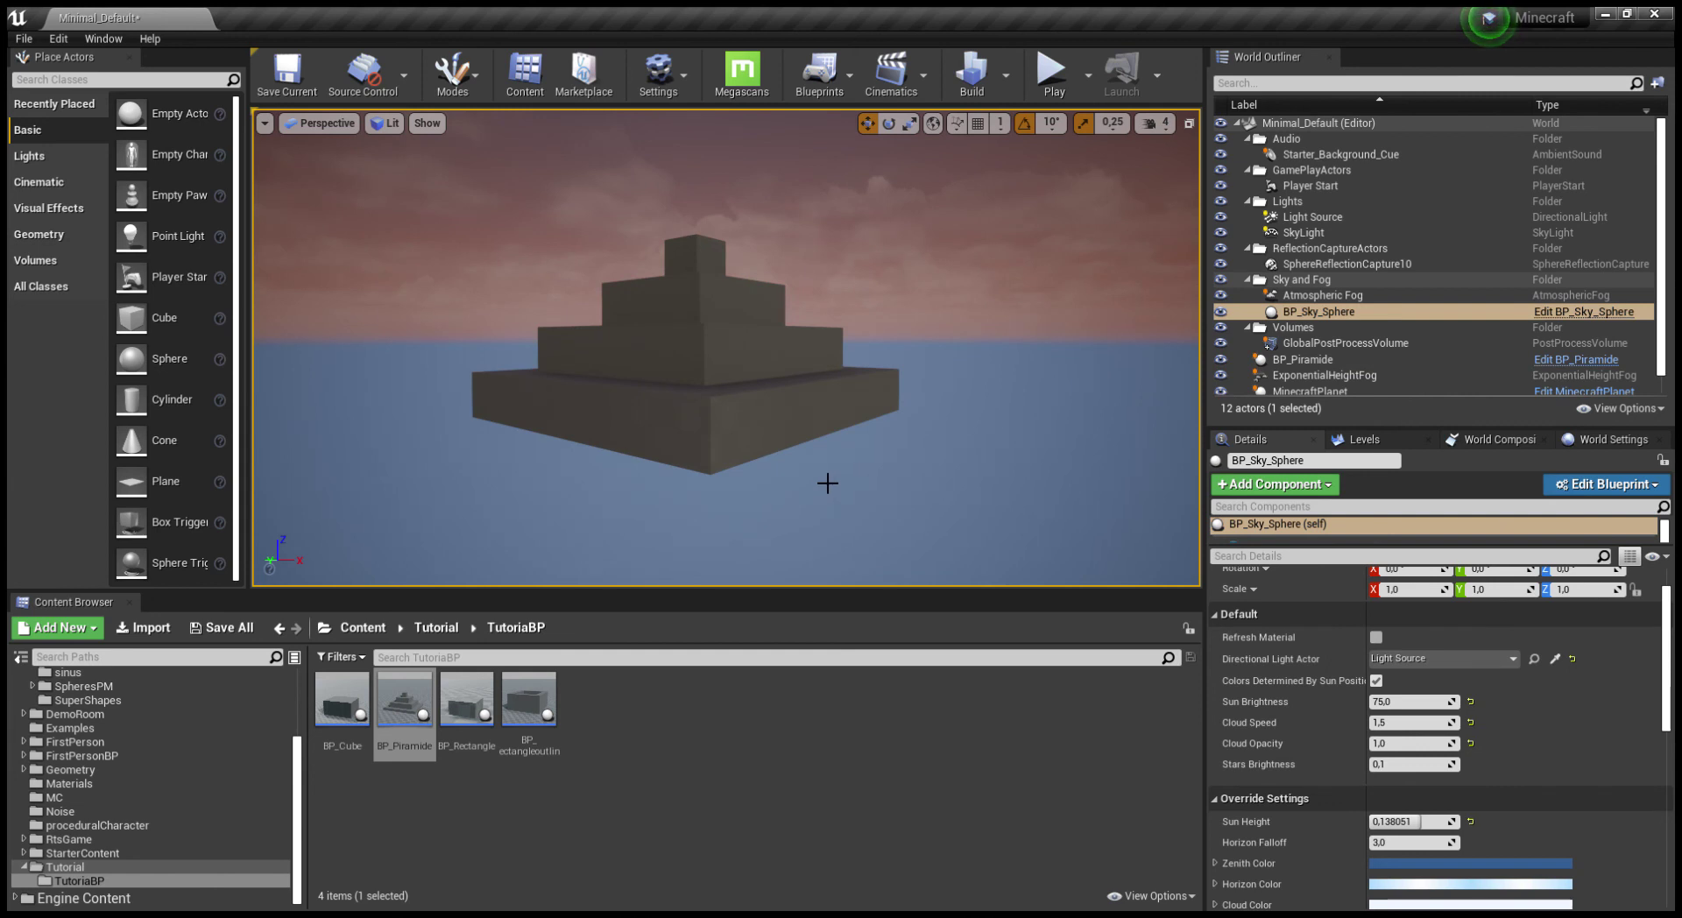